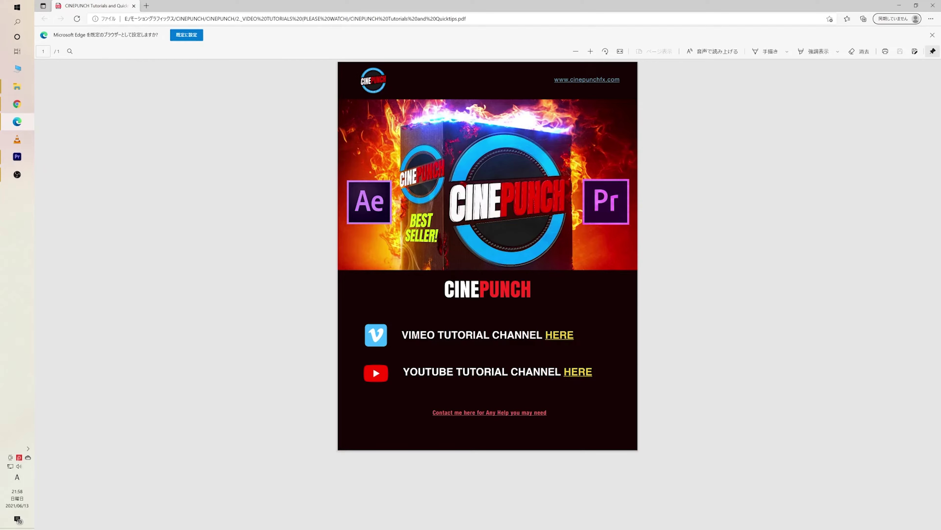
View the YouTube tutorial playlist linked in the CINEPUNCH tutorials PDF, and close the browser
click(578, 372)
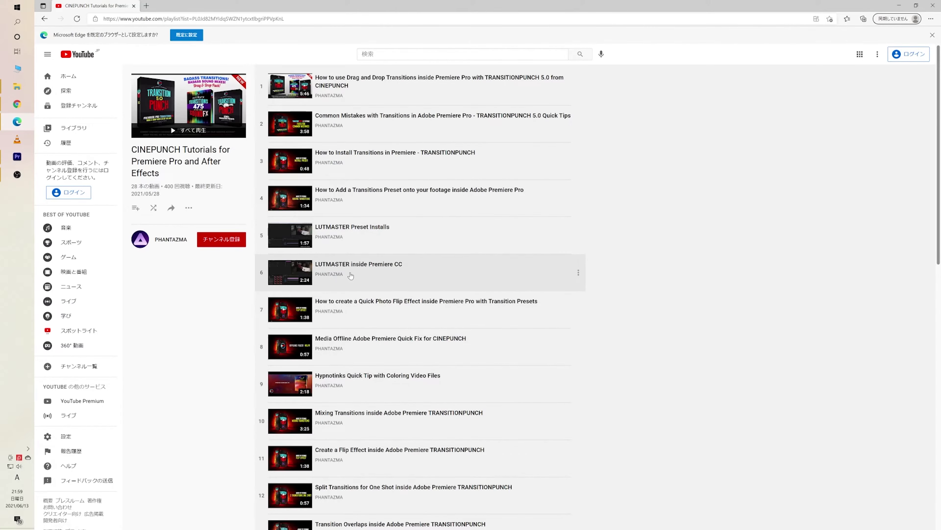
click(937, 4)
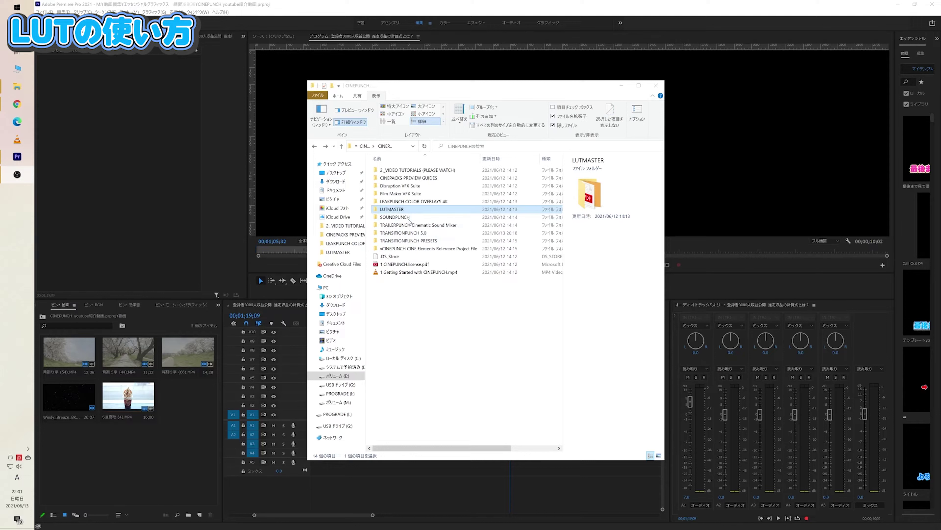
Open 11.CAMERA.PROFILES in the LUTMASTER subfolder of CINEPUNCH's LUTMASTER/1.INSTALLERS/Premiere.CC.Presets.Install
double_click(392, 209)
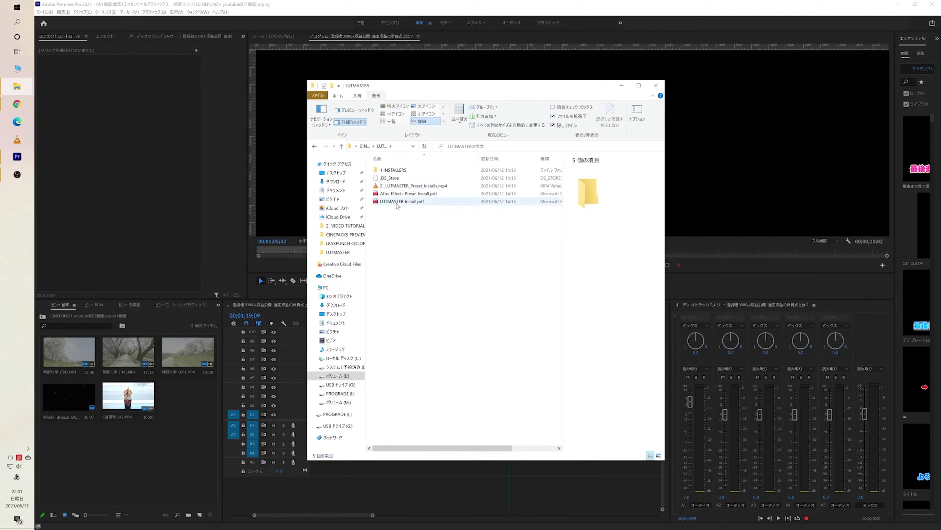
double_click(396, 171)
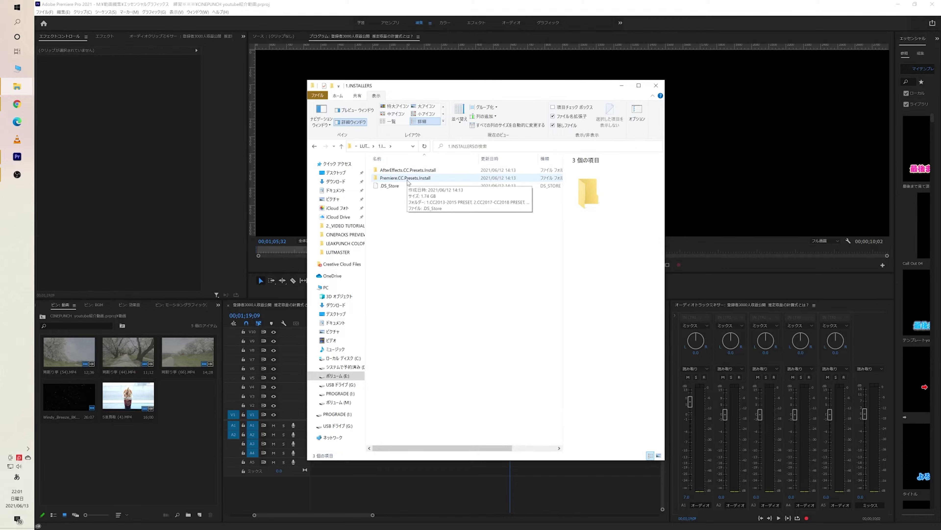
double_click(408, 180)
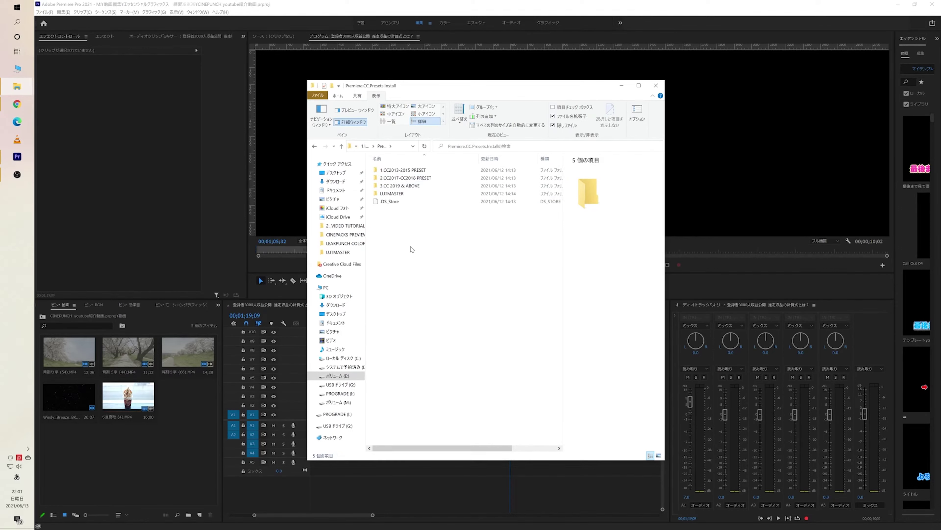
double_click(395, 194)
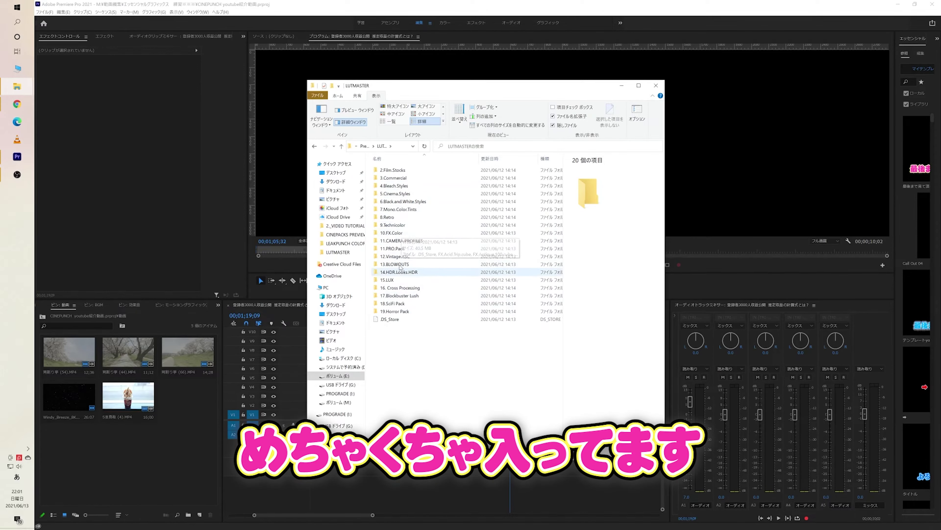
double_click(396, 241)
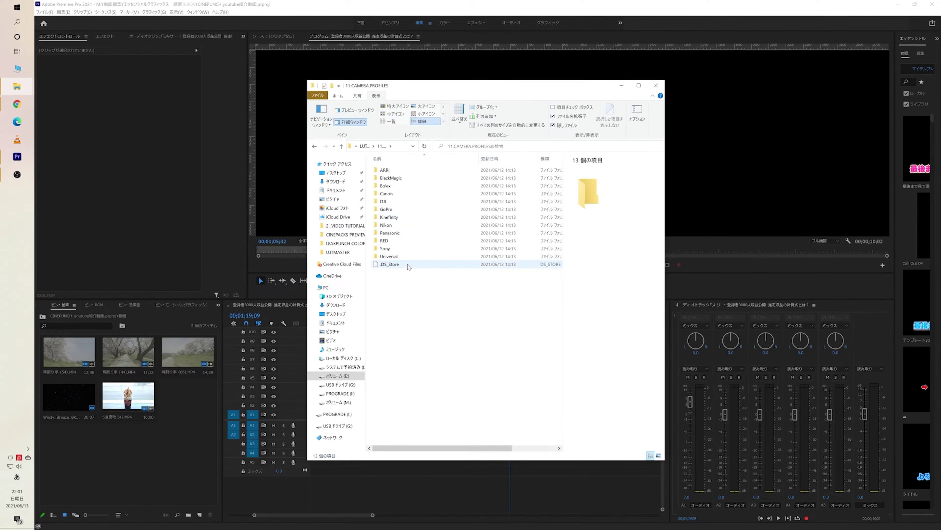
Look through the Panasonic and Sony camera LUT files, and return to the camera profiles folder
double_click(391, 232)
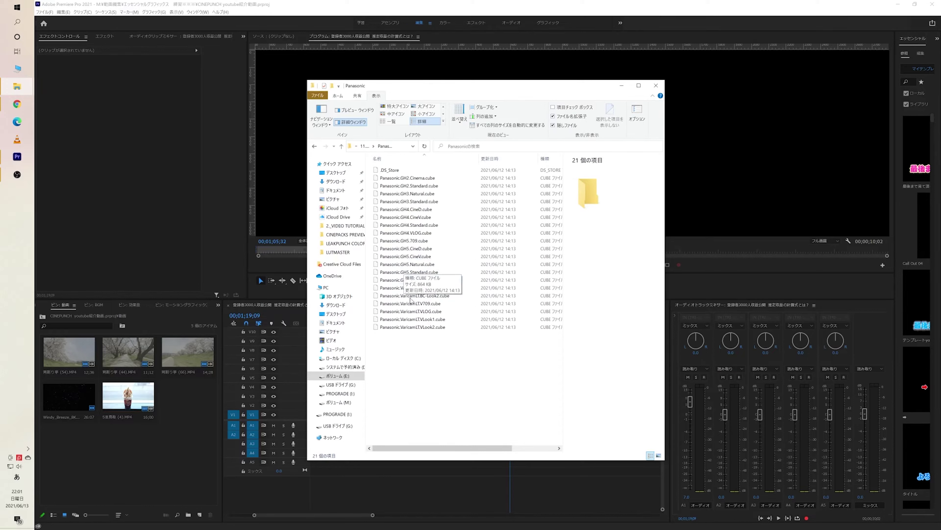
key(alt+Left)
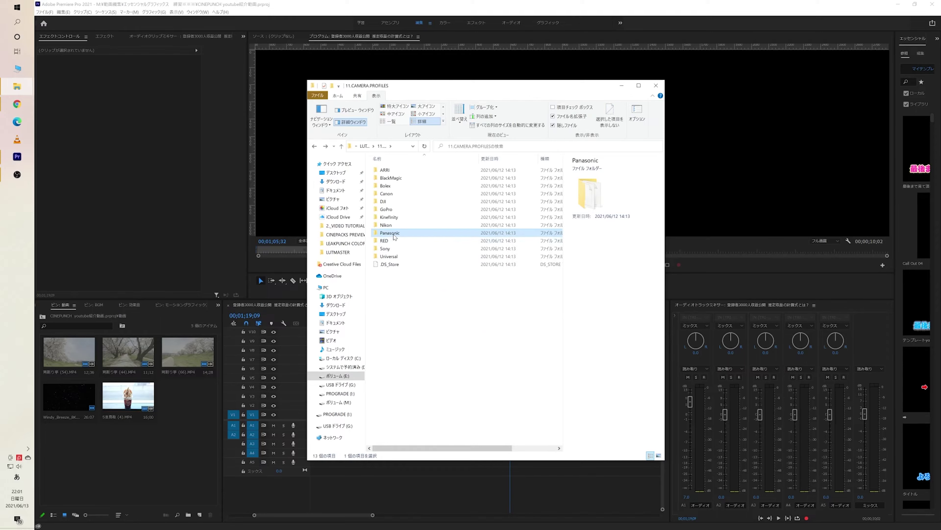
double_click(386, 248)
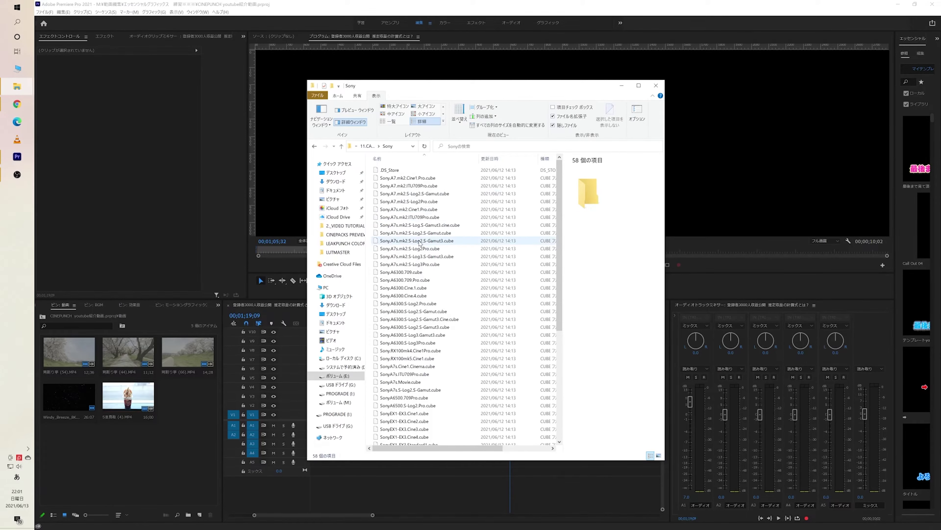
scroll(409, 215, down, 5)
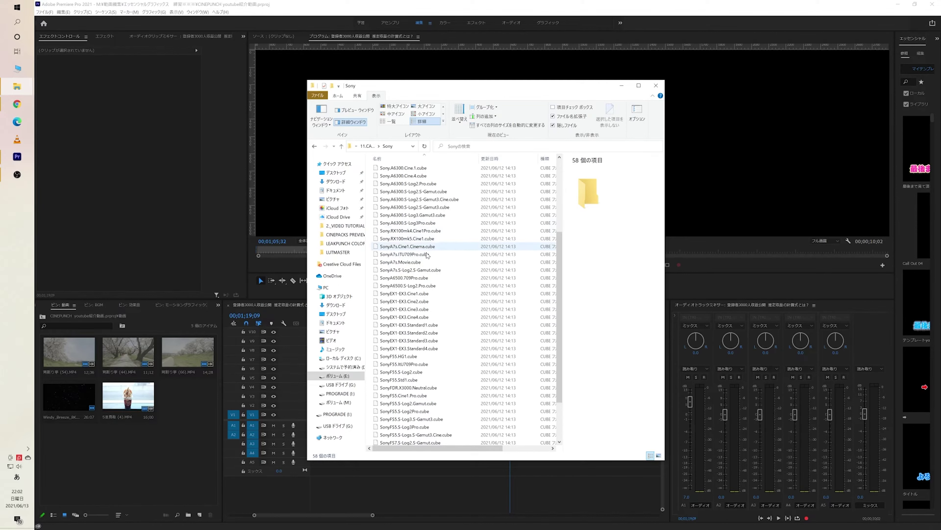
key(BackSpace)
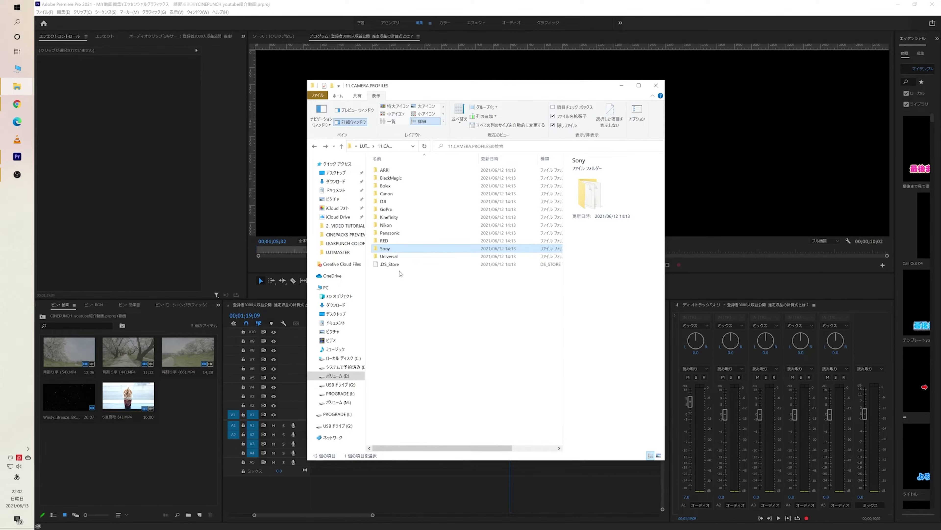
Look through the Canon camera LUT files, and return to the camera profiles folder
key(Up)
key(Up)
key(Up)
key(Up)
key(Up)
key(Up)
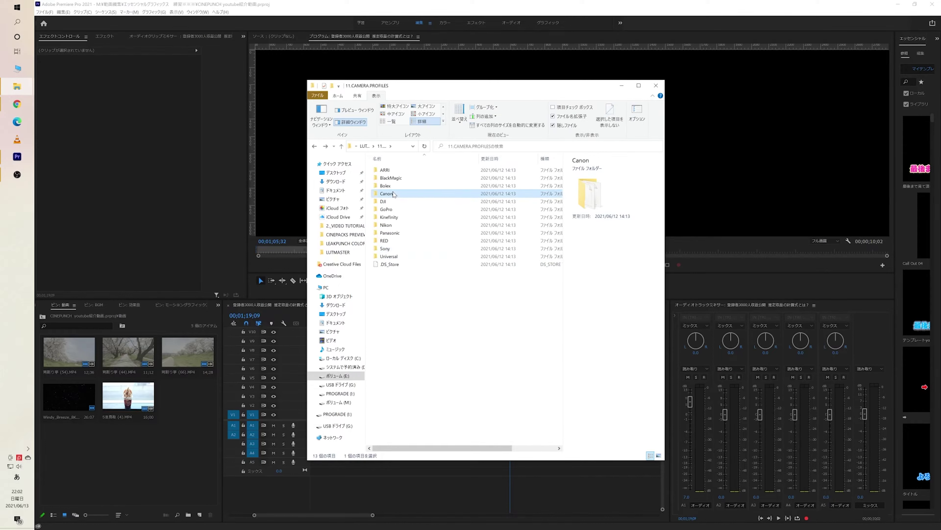
key(Return)
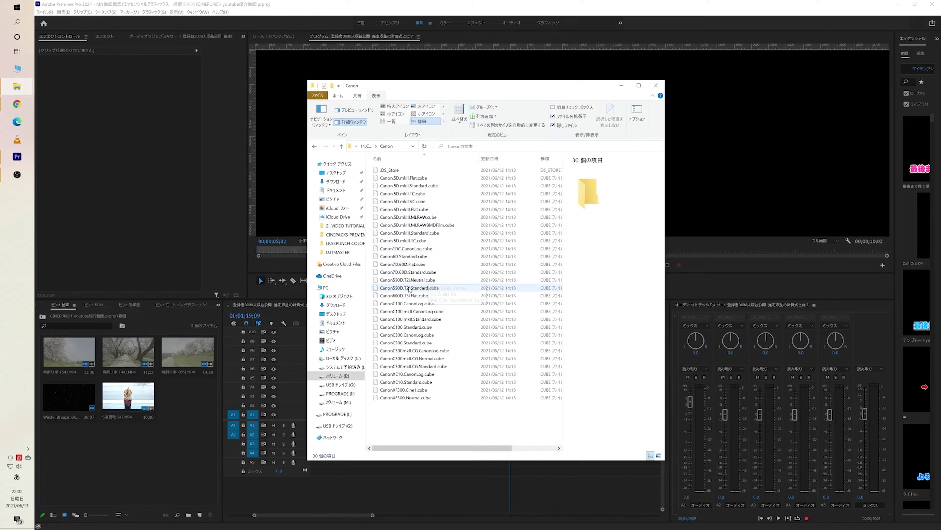
key(alt+Left)
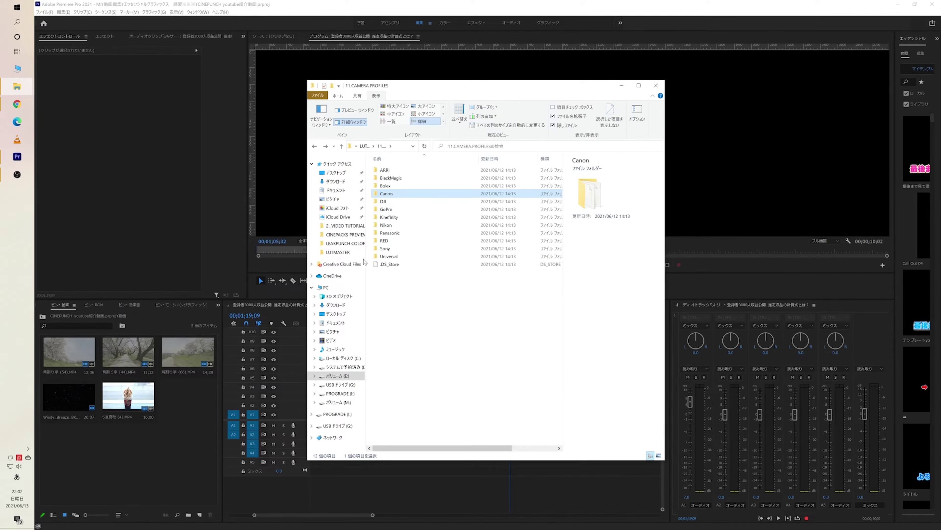
View the LUT files in the 5.Cinema.Styles folder, and return to the LUTMASTER folder
key(alt+Left)
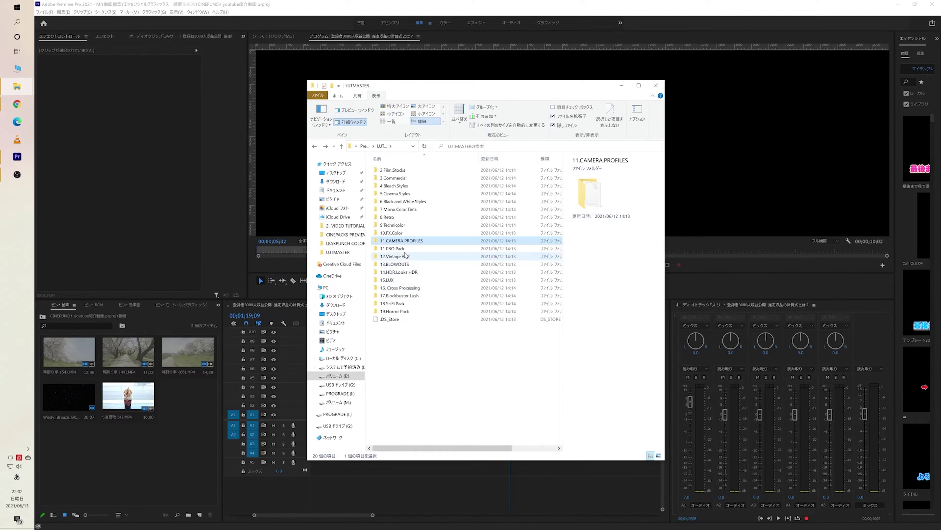
double_click(411, 238)
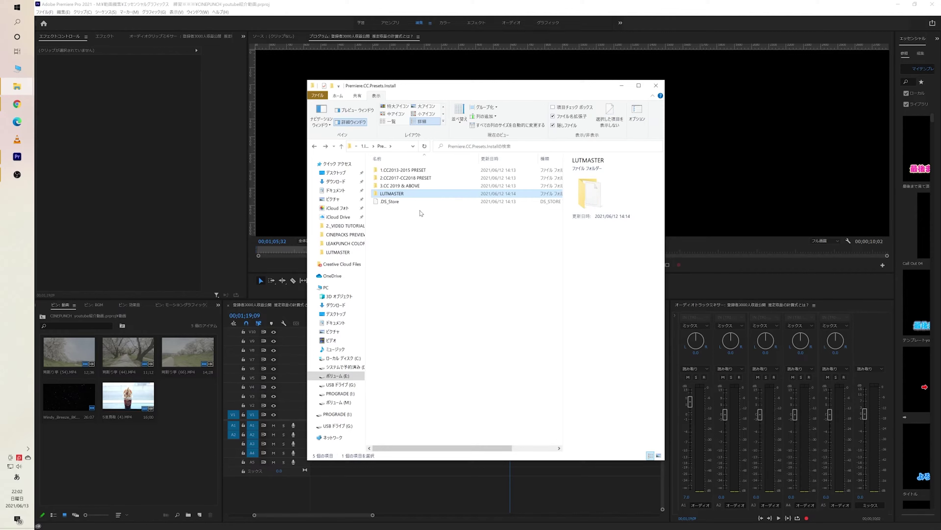
key(Return)
double_click(399, 194)
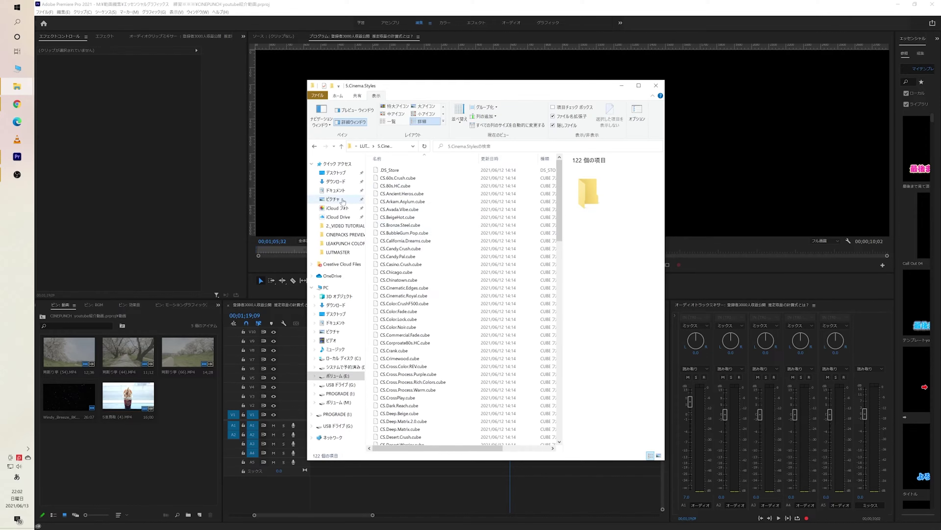
key(alt+Left)
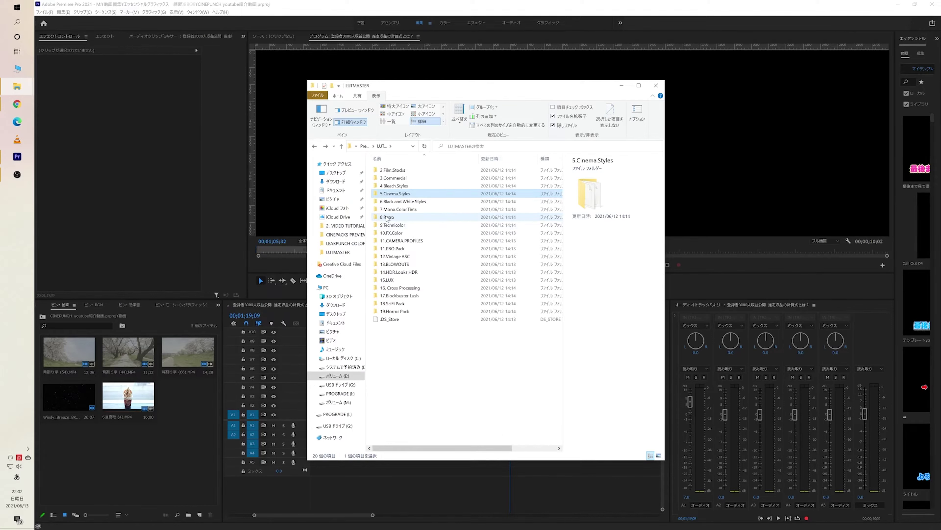
Locate the LUTMASTER.prfpset file in the 3.CC 2019 & ABOVE folder of Premiere.CC.Presets.Install
key(alt+Left)
key(alt+Right)
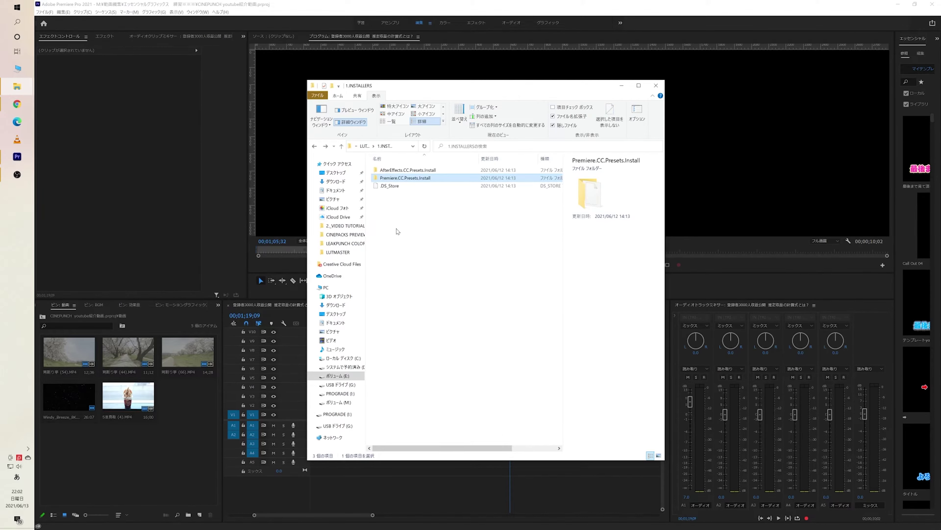
key(alt+Up)
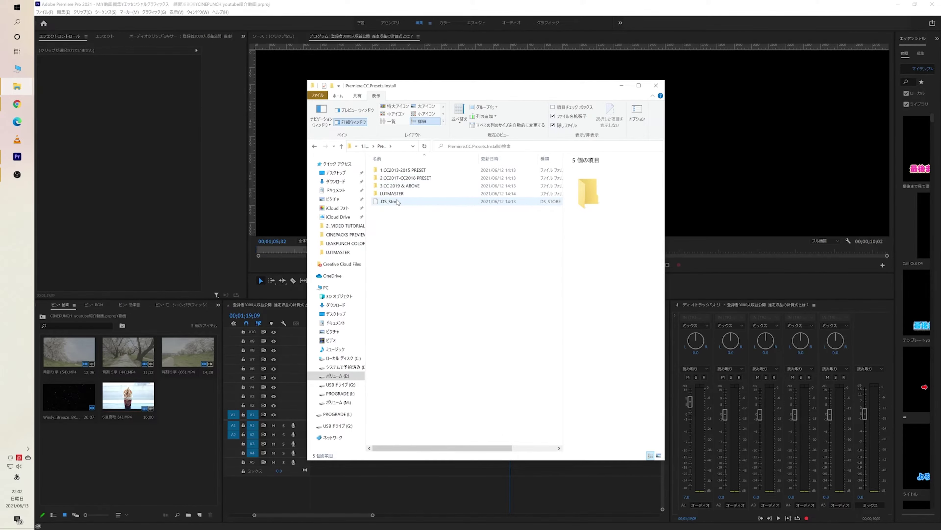
double_click(402, 186)
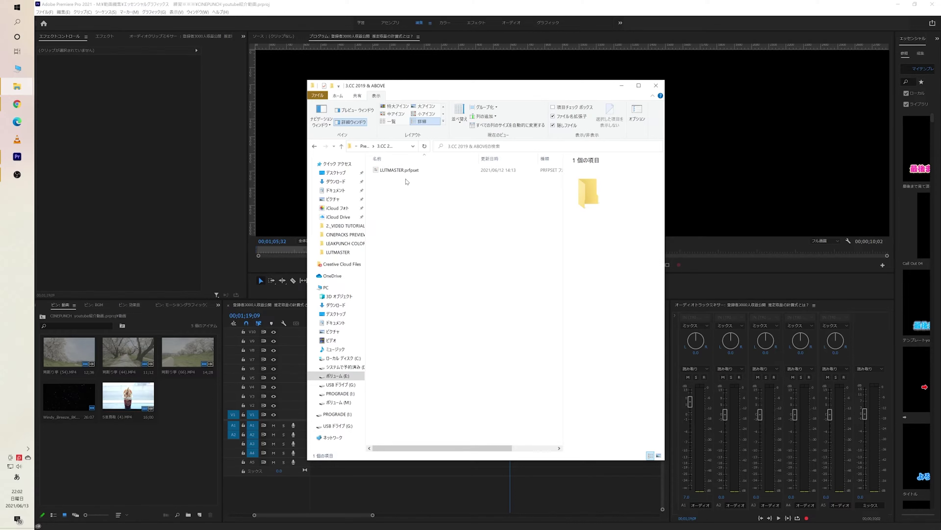
click(407, 171)
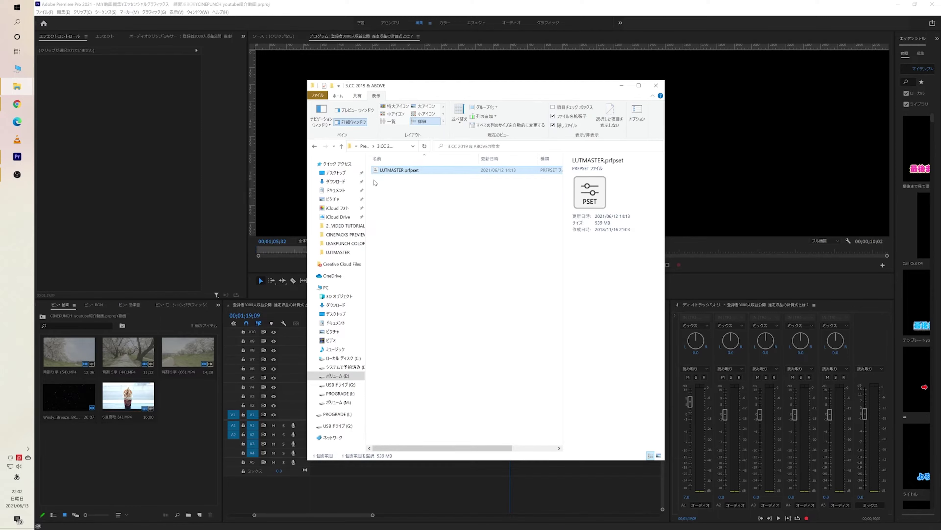
Switch to Premiere Pro, show the effects list and collapse its プリセット folder
click(105, 36)
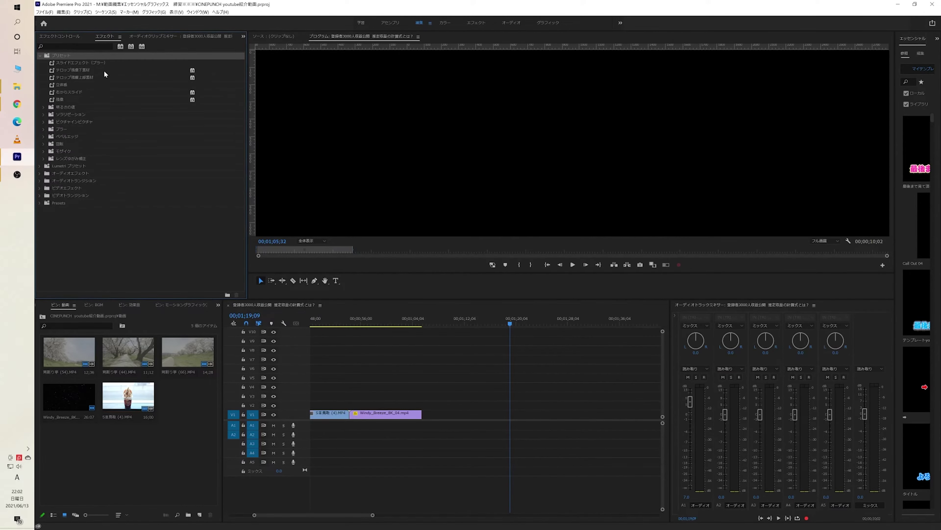
right_click(109, 36)
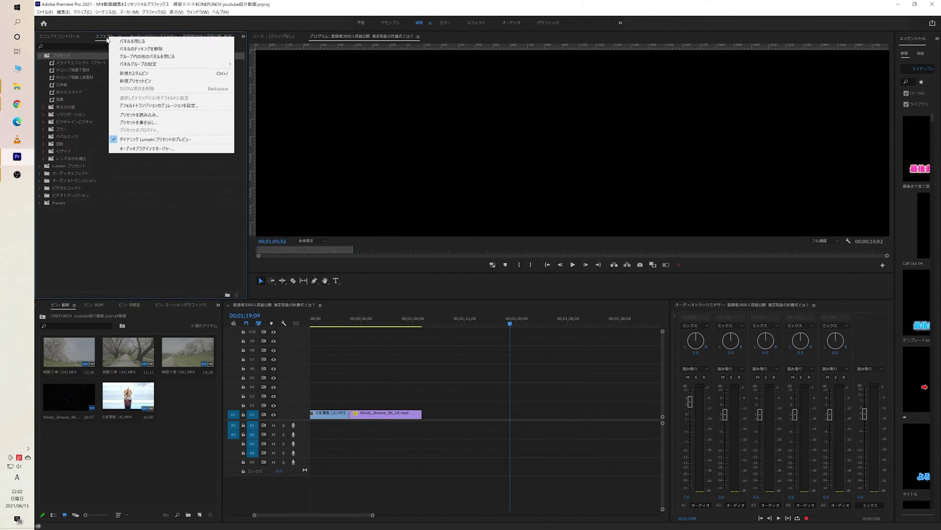
click(64, 60)
click(40, 55)
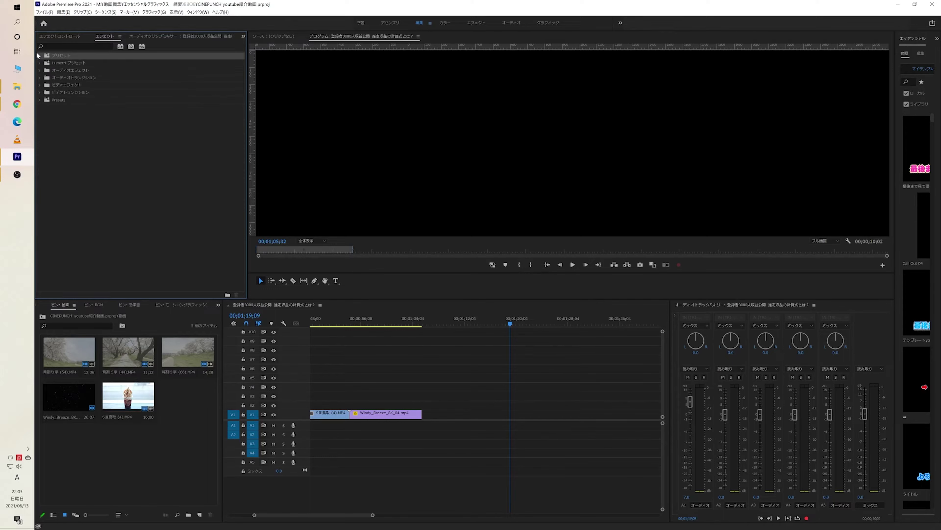
Import LUTMASTER.prfpset into the effect presets from LUTMASTER/1.INSTALLERS/Premiere.CC.Presets.Install/3.CC 2019 & ABOVE
right_click(62, 55)
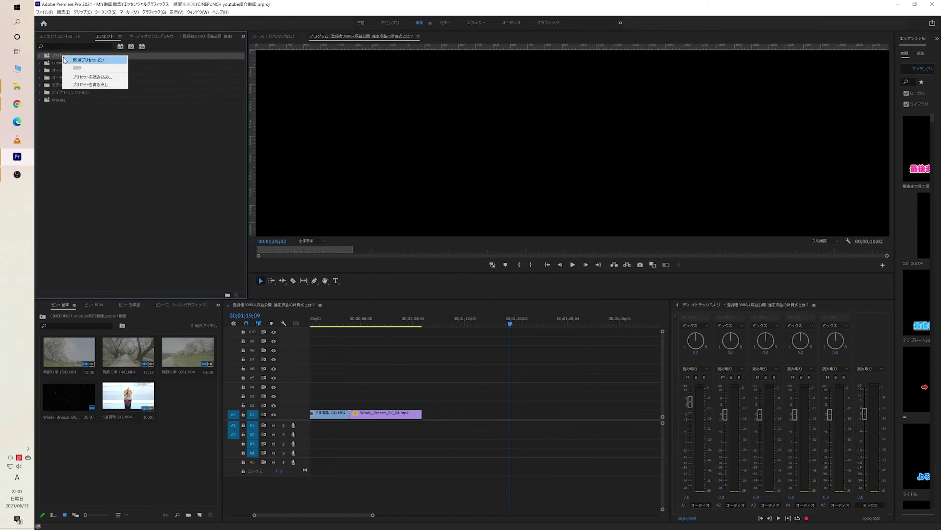
click(94, 76)
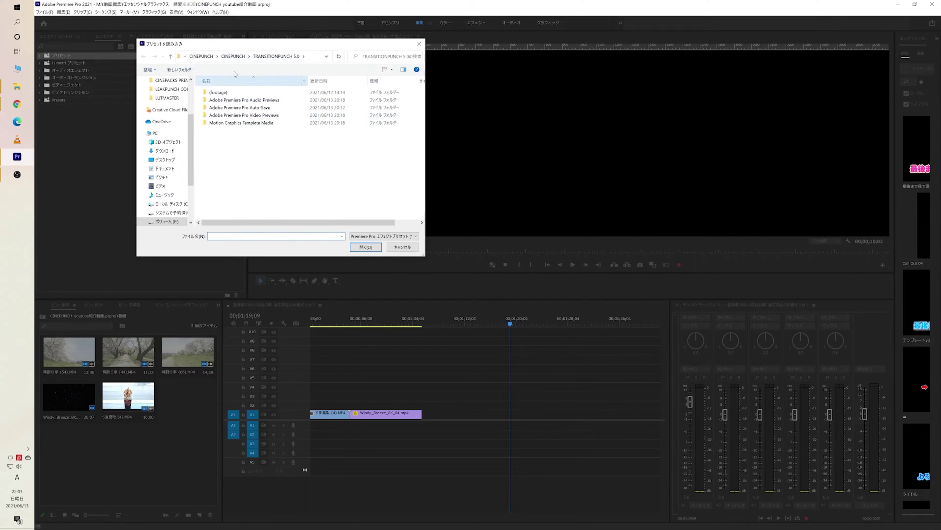
click(239, 59)
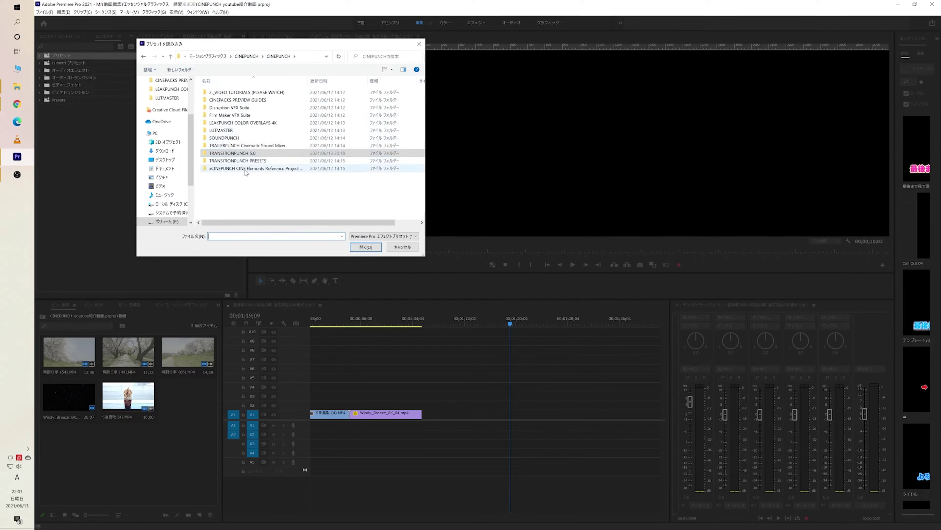
double_click(231, 130)
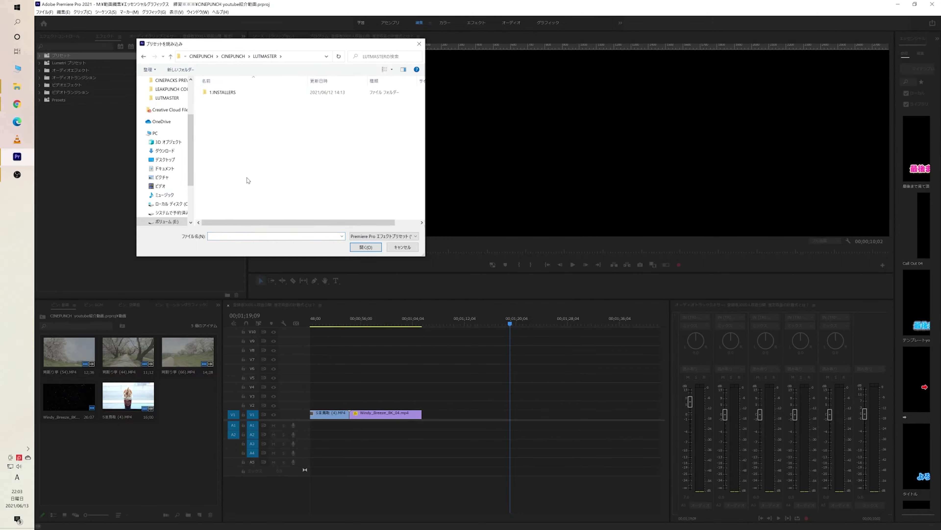
double_click(234, 92)
double_click(233, 102)
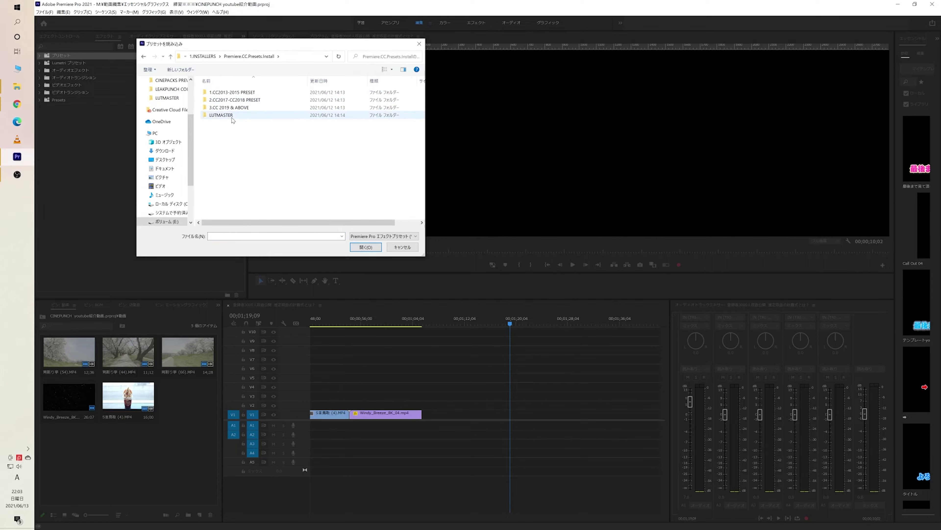
double_click(234, 108)
click(234, 92)
key(Return)
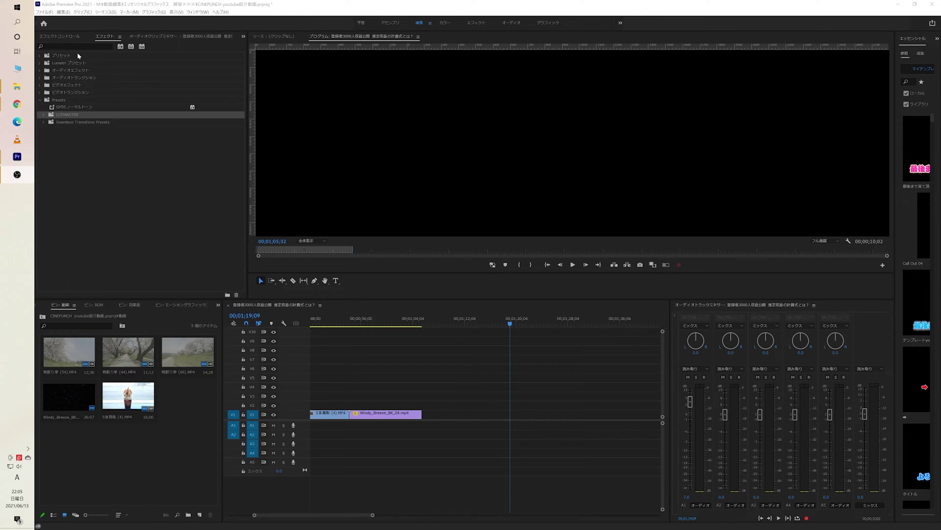
Expand the imported LUTMASTER folder under Presets in the effects list to show its LUT categories
click(199, 13)
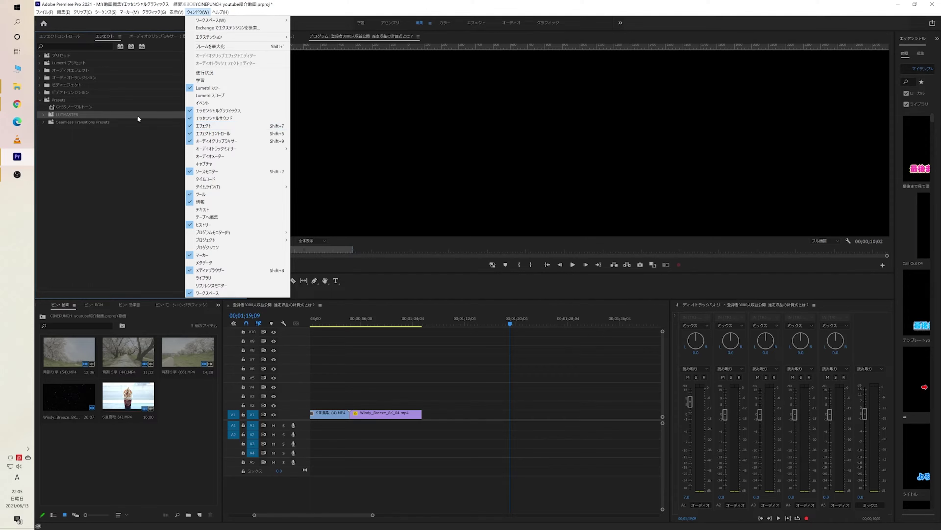
click(116, 148)
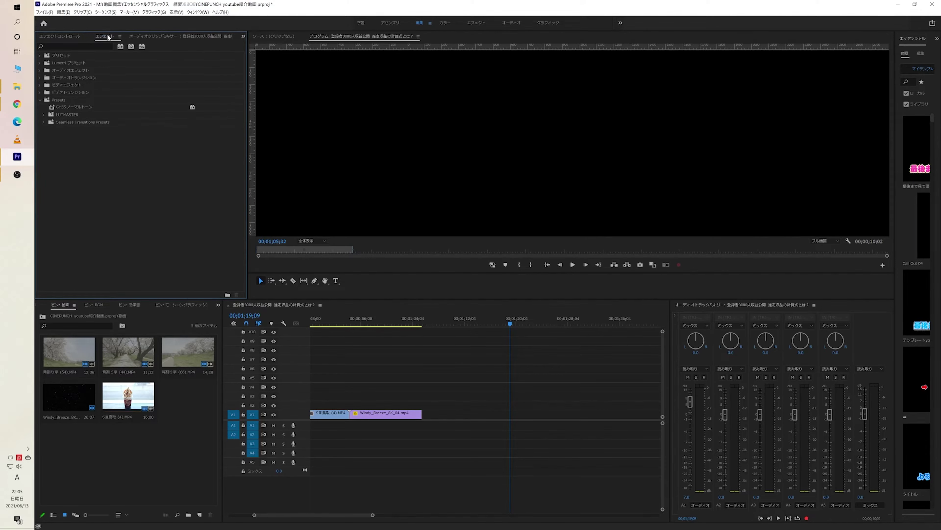
mouse_move(108, 37)
mouse_down()
mouse_move(105, 227)
mouse_move(128, 309)
mouse_move(395, 311)
mouse_move(191, 316)
mouse_move(102, 43)
mouse_move(102, 245)
mouse_move(109, 33)
mouse_move(116, 47)
mouse_up()
click(43, 114)
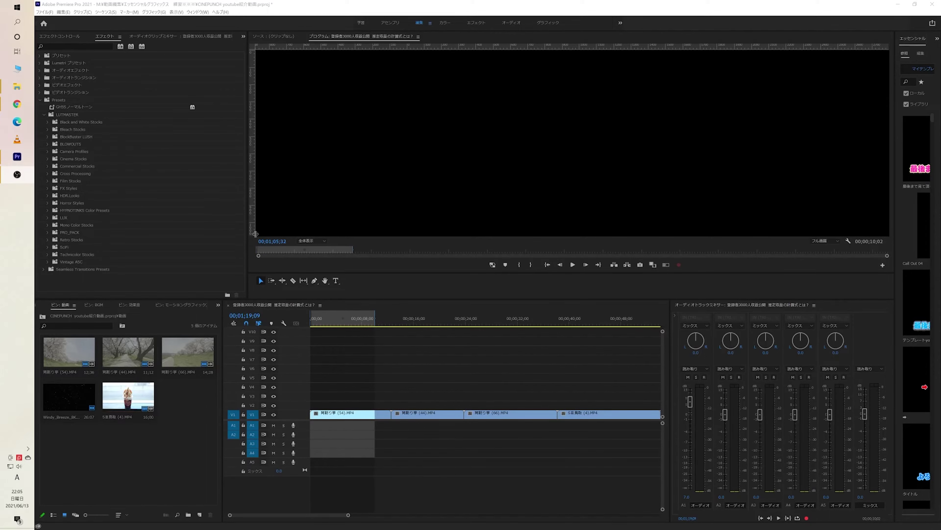
Create a 1920 x 1080, 59.94 fps adjustment layer and place it on V3, matching the length of the first clip
click(339, 319)
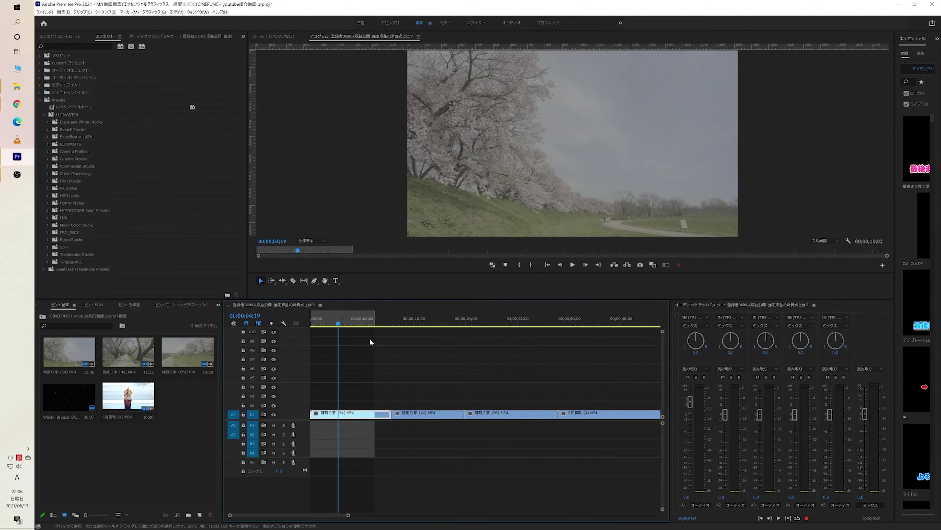
click(335, 322)
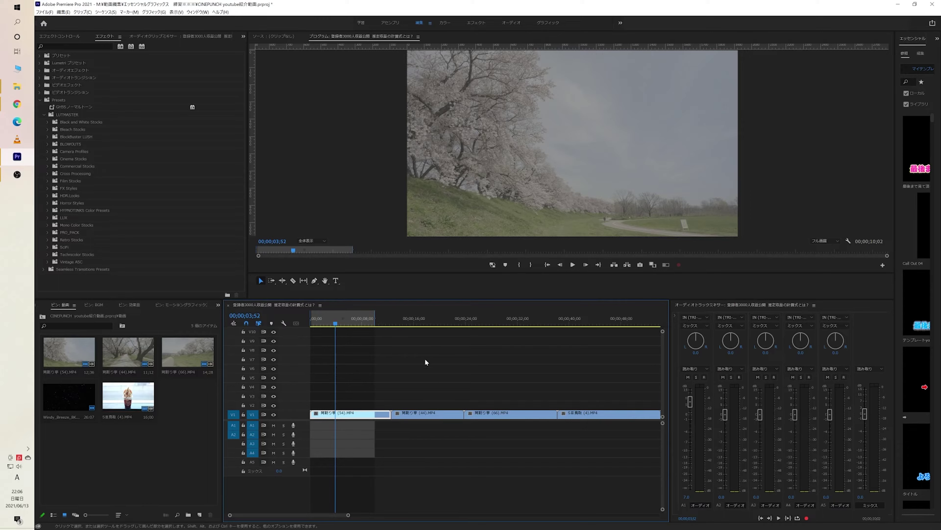
click(199, 514)
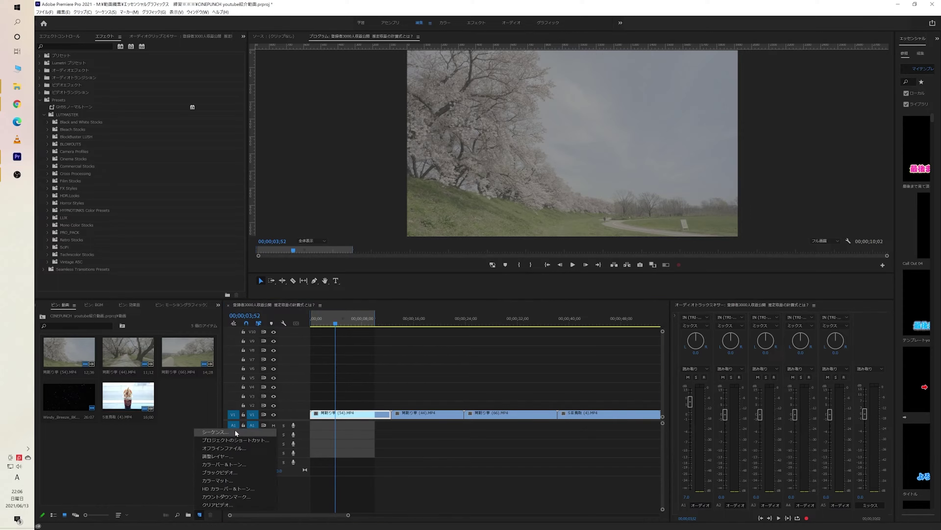
click(214, 457)
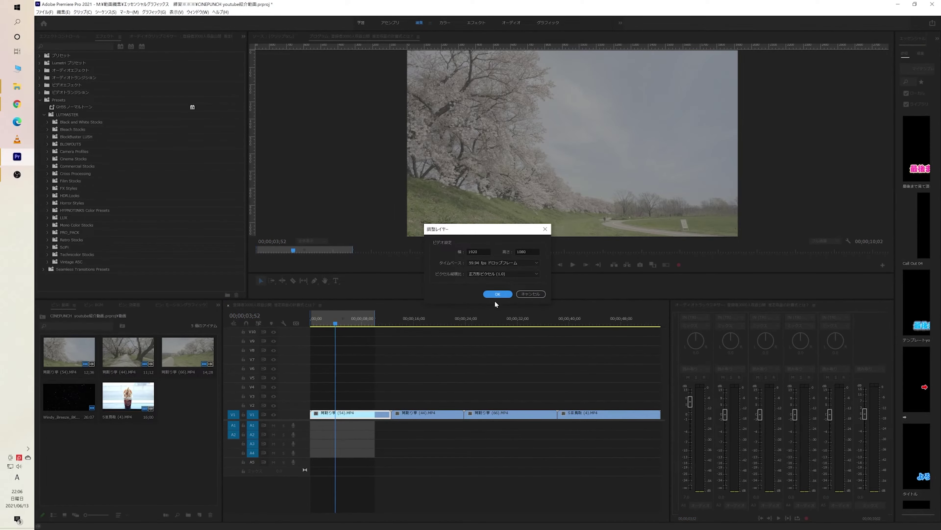
click(491, 294)
drag(185, 397, 391, 395)
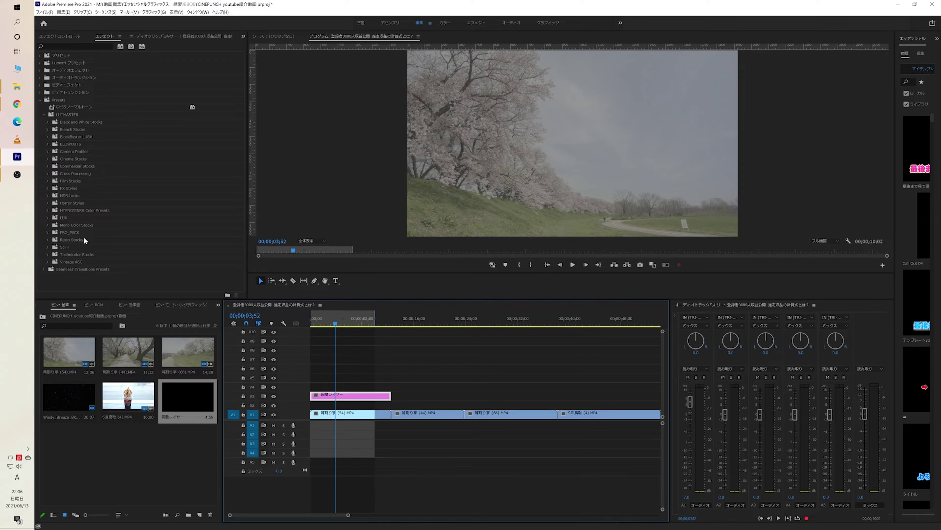
Examine the LUTMASTER presets for Panasonic cameras under Camera Profiles and those in the BLOWOUTS category
click(47, 151)
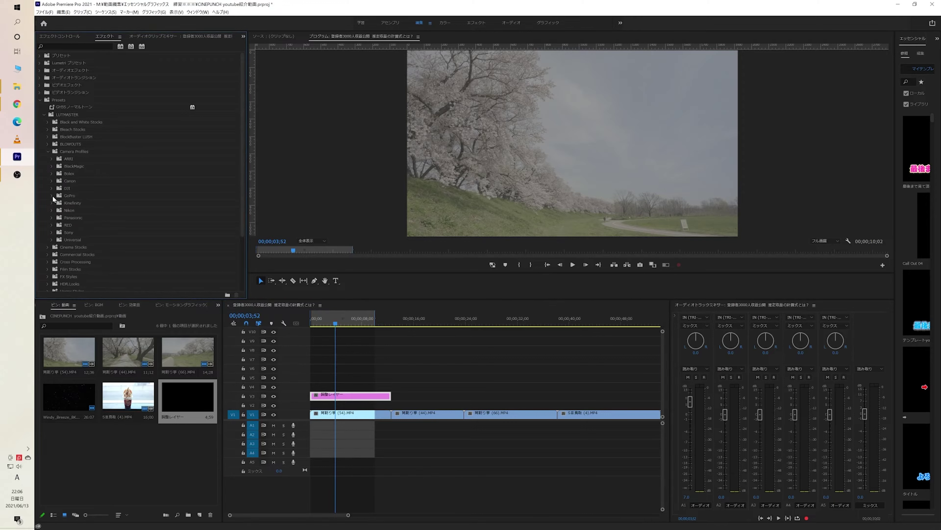
click(73, 218)
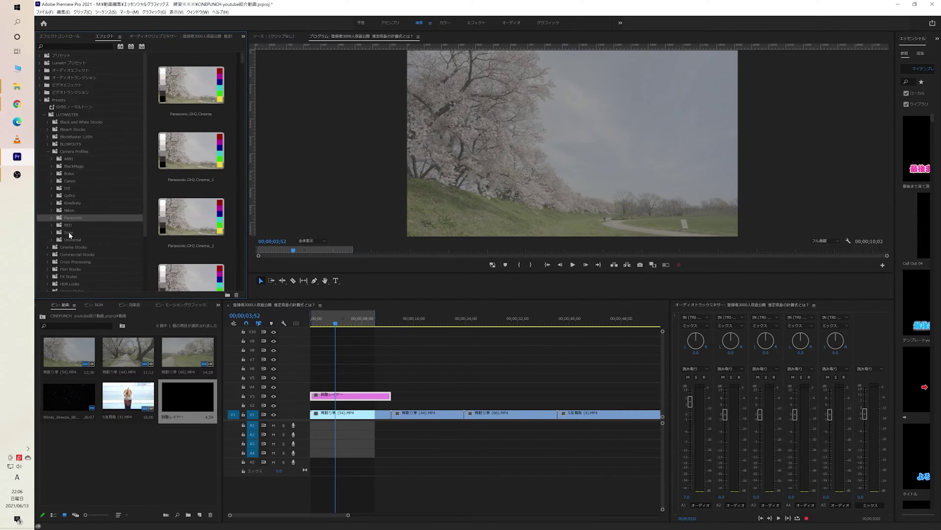
click(51, 218)
scroll(79, 231, down, 4)
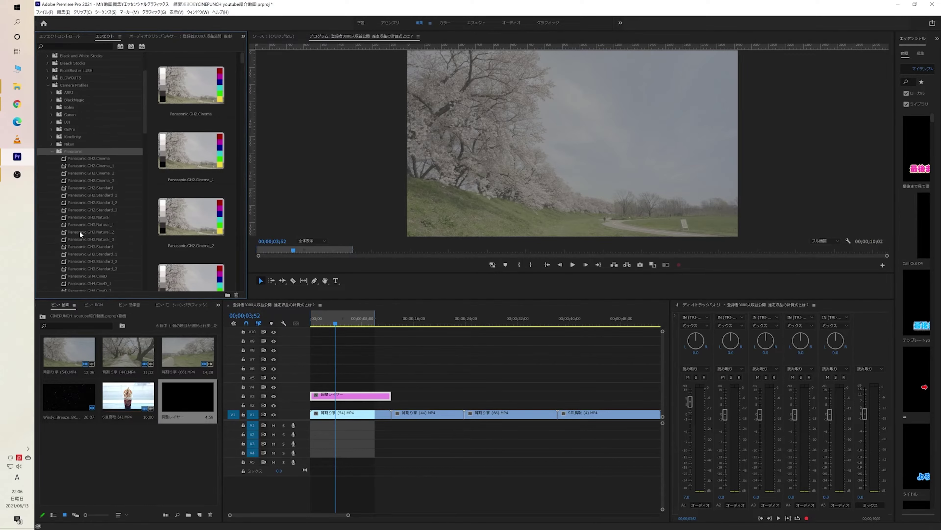
scroll(82, 230, up, 4)
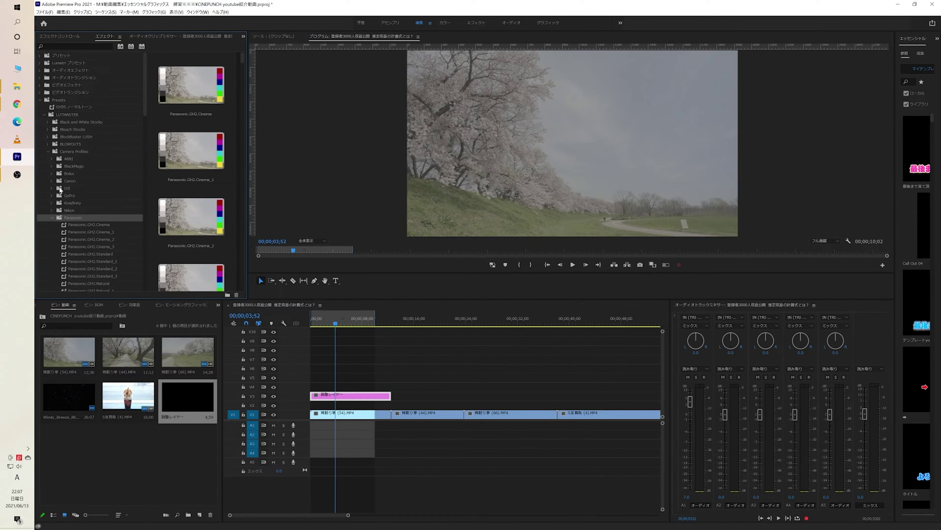
click(48, 143)
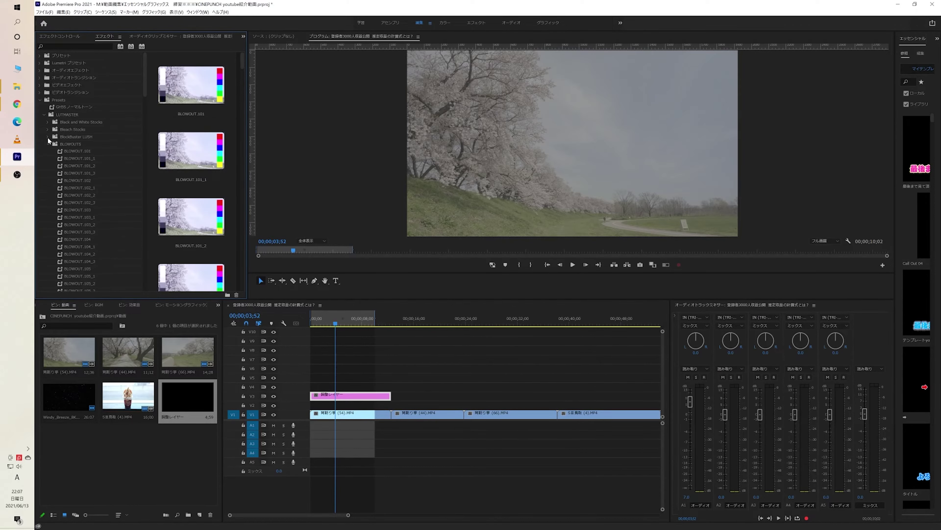
click(47, 144)
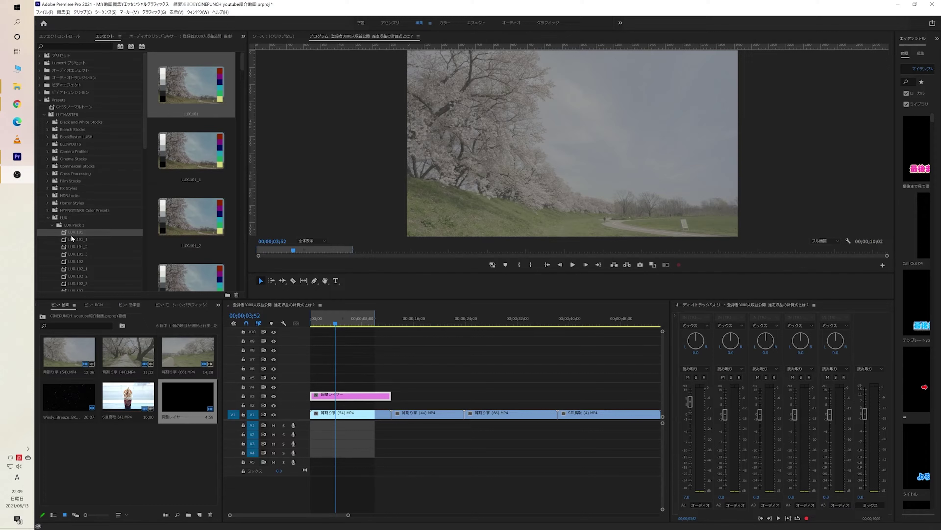
Preview the LUX.101 variations in LUX Pack 1 and apply the LUX.101 preset to the adjustment layer on V3
mouse_move(75, 230)
mouse_down()
mouse_move(155, 236)
mouse_move(81, 235)
mouse_up()
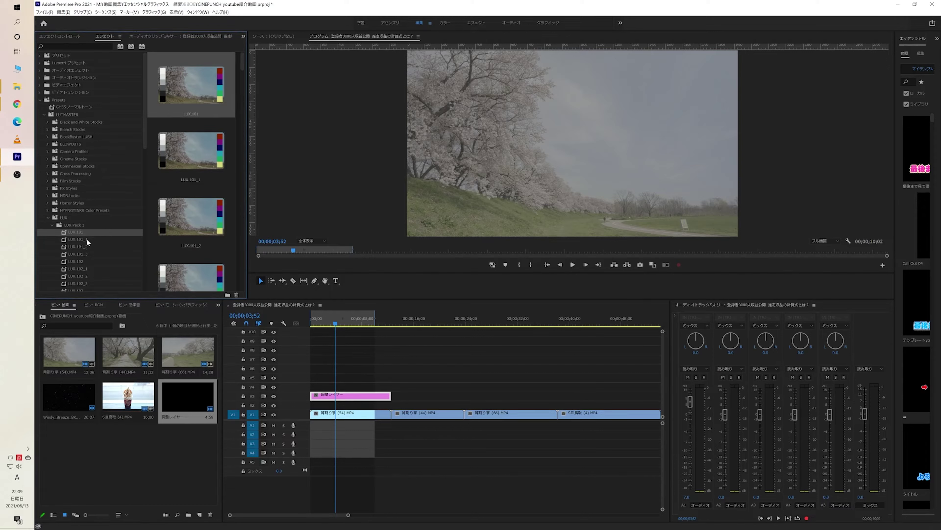
click(85, 240)
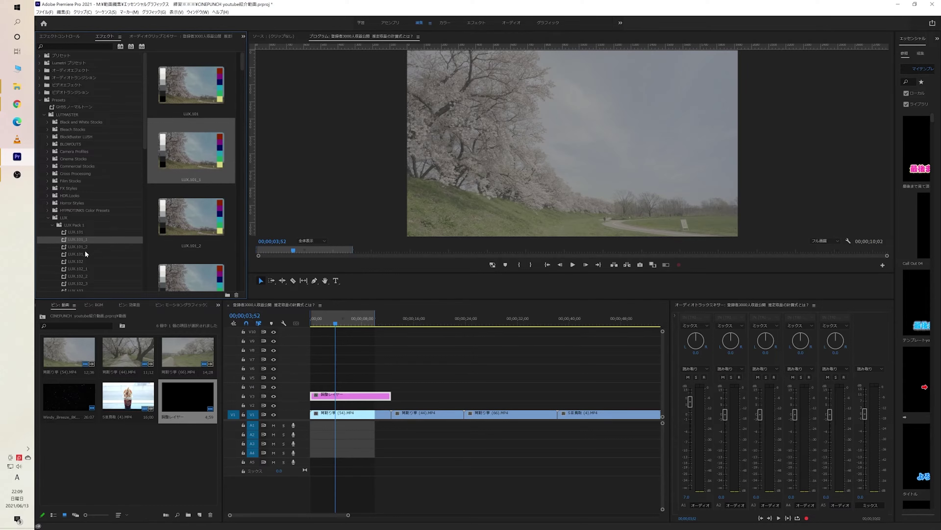
click(85, 247)
scroll(166, 230, down, 2)
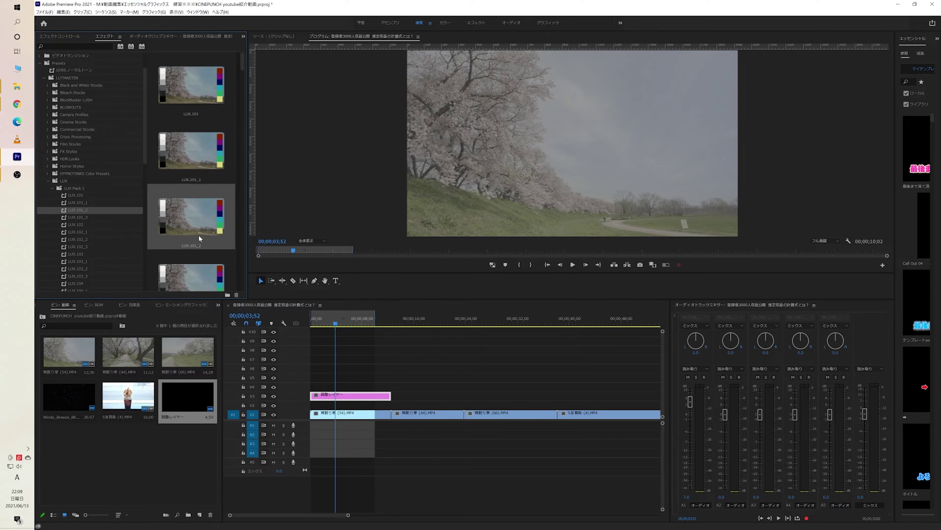
key(Up)
key(Up)
drag(76, 197, 358, 399)
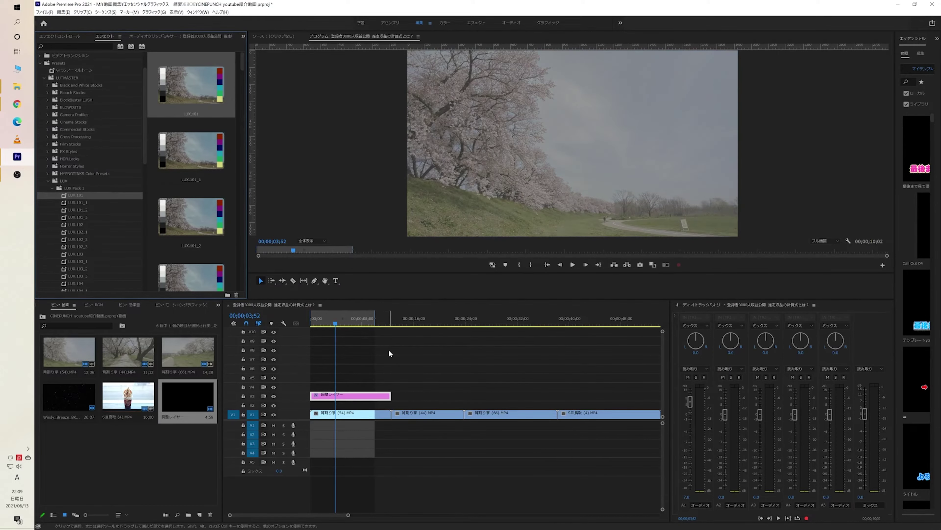
drag(75, 196, 346, 394)
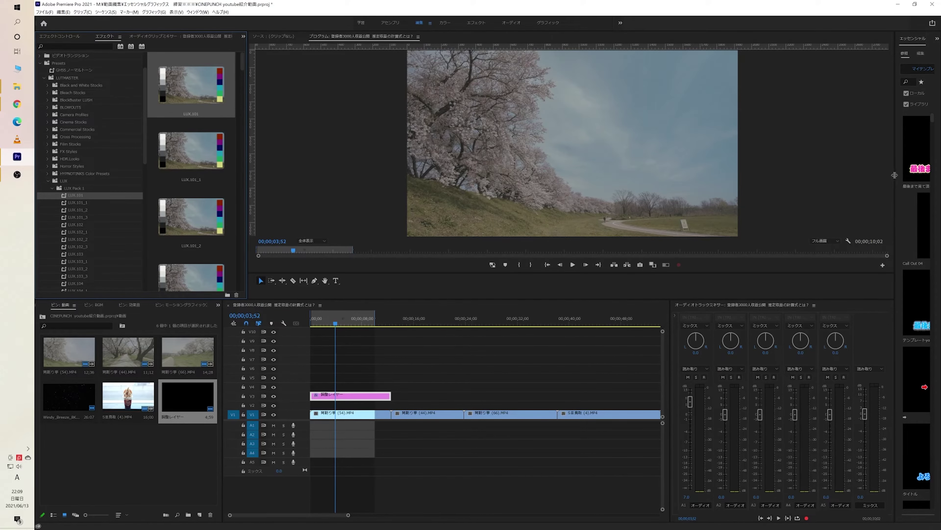
Widen the Essential Graphics panel group and show the Lumetri Color settings of the adjustment layer
drag(893, 176, 803, 177)
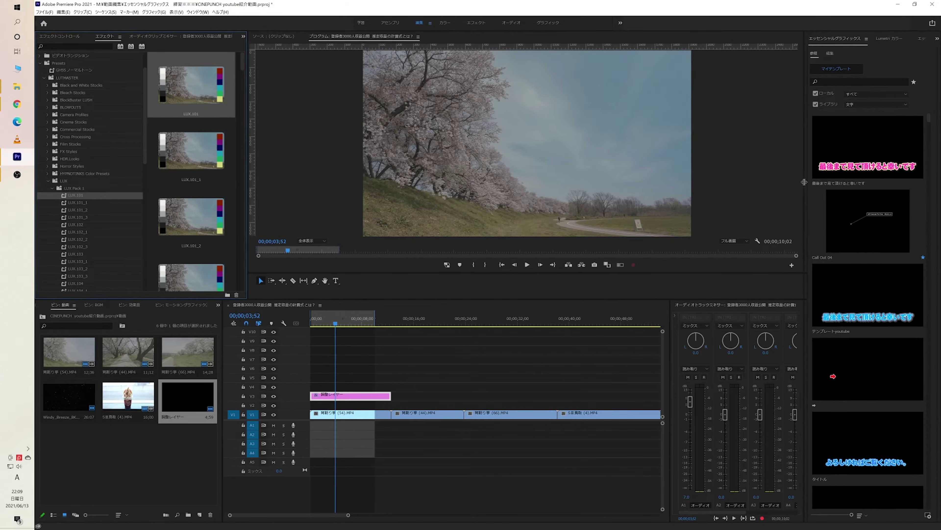
click(886, 38)
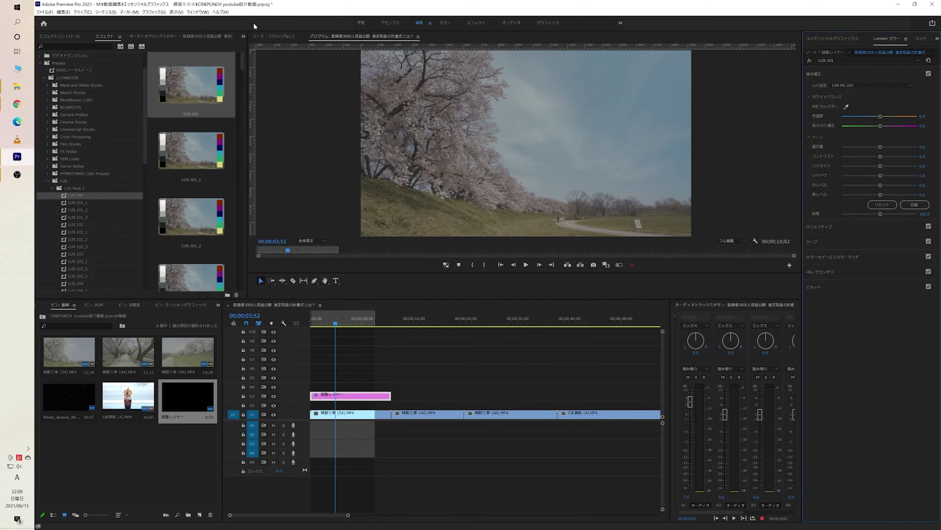
click(198, 12)
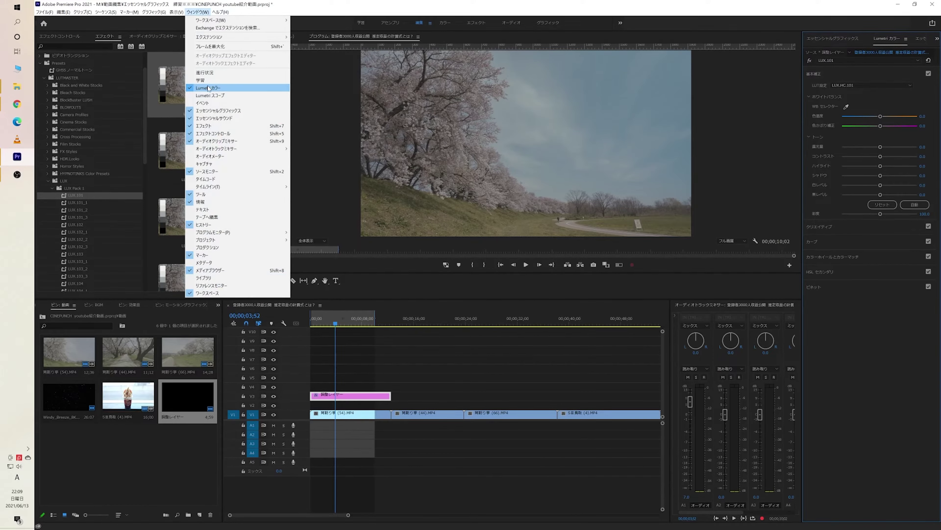
click(884, 329)
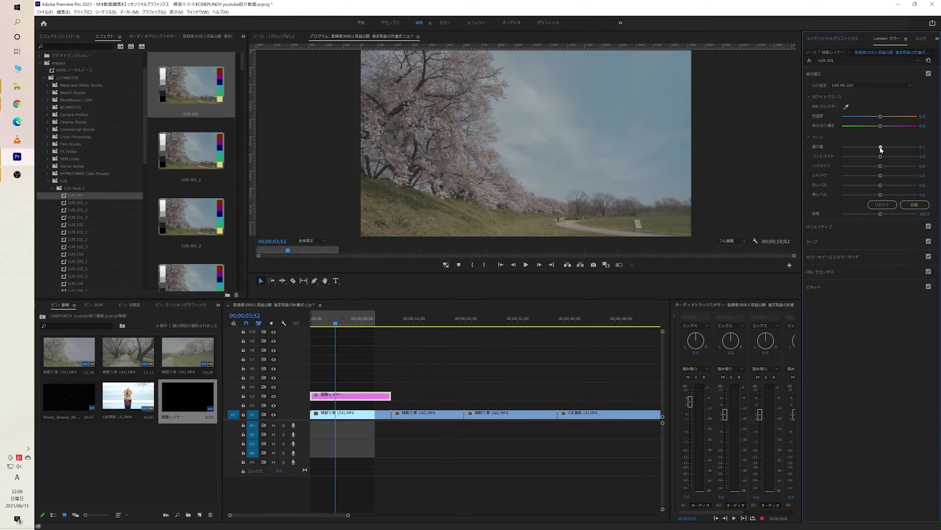
Set the adjustment layer's Lumetri exposure to about 1.3, contrast to about 15.5 and shadows to about -22
drag(881, 148, 873, 175)
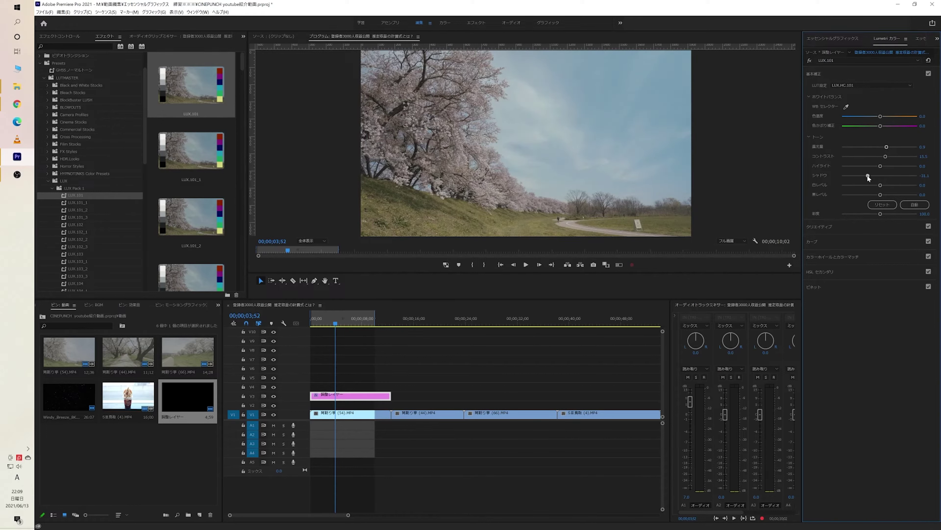
drag(868, 178, 890, 148)
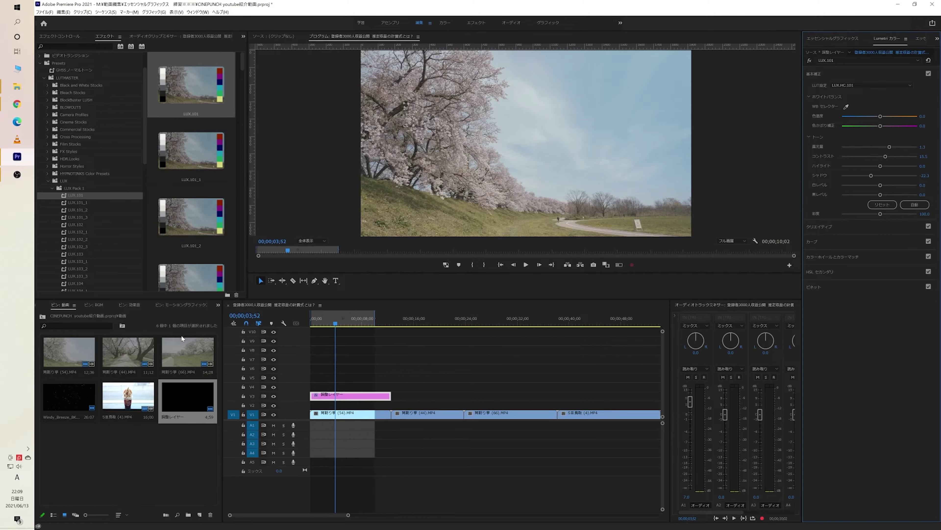
click(371, 359)
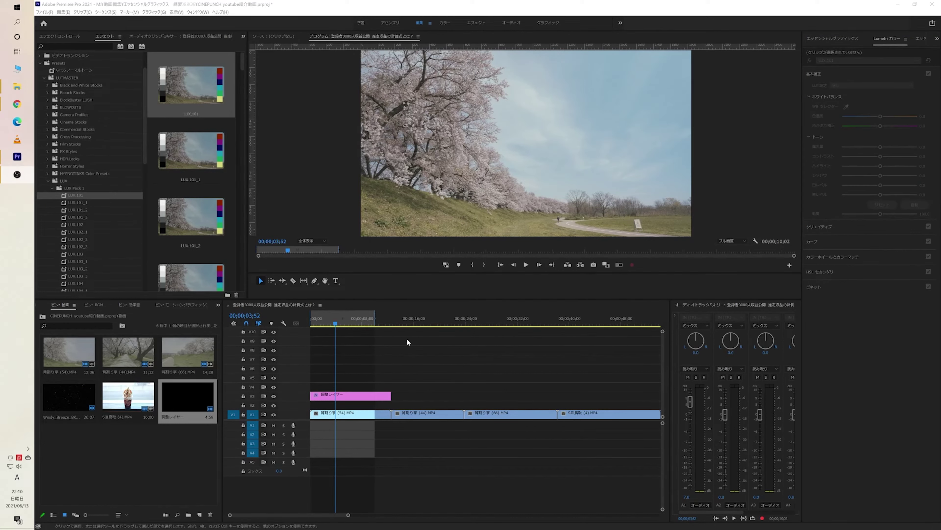
Extend the adjustment layer to the end of the third clip and preview the second and third clips under it
click(419, 319)
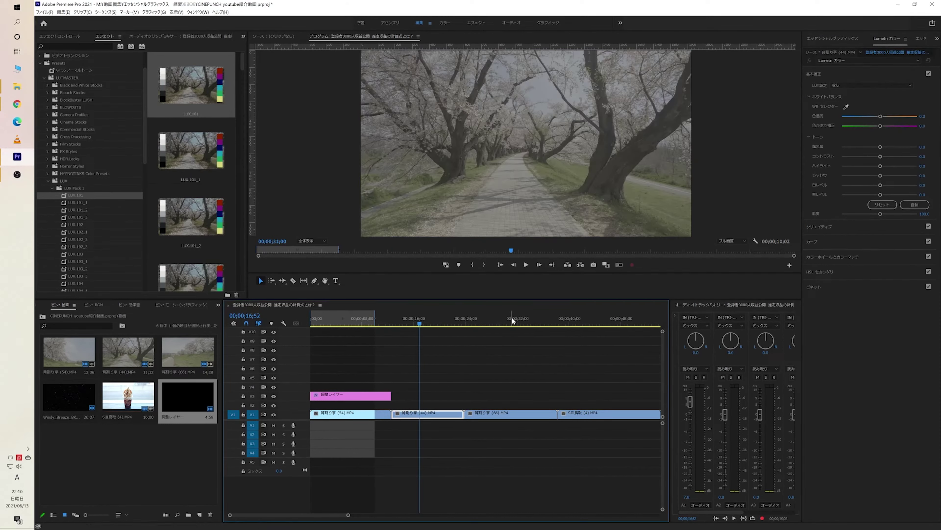
click(512, 318)
click(418, 322)
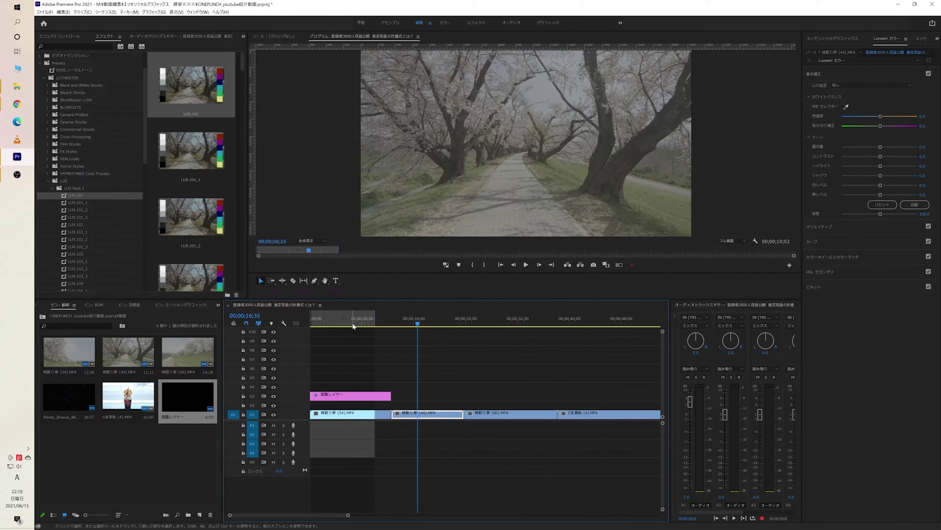
click(353, 322)
drag(391, 396, 554, 404)
click(426, 318)
click(502, 317)
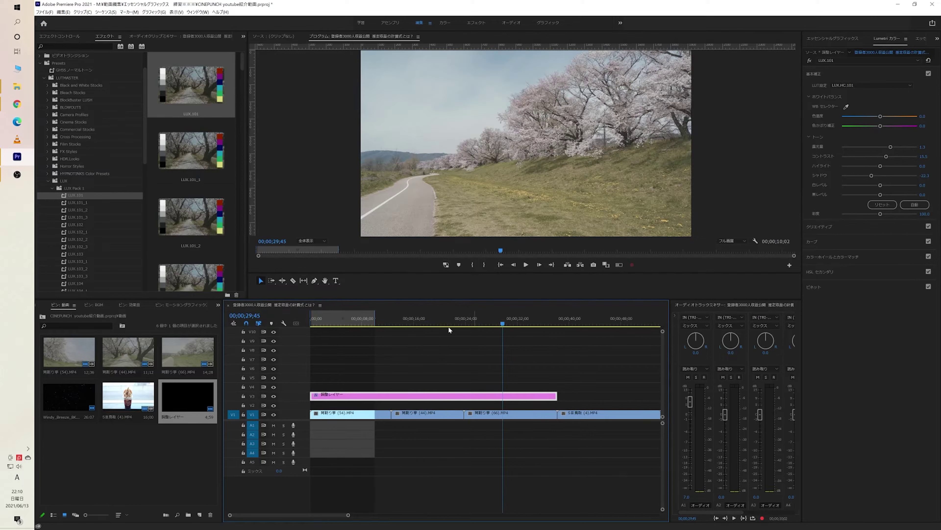
click(419, 323)
click(408, 323)
click(490, 325)
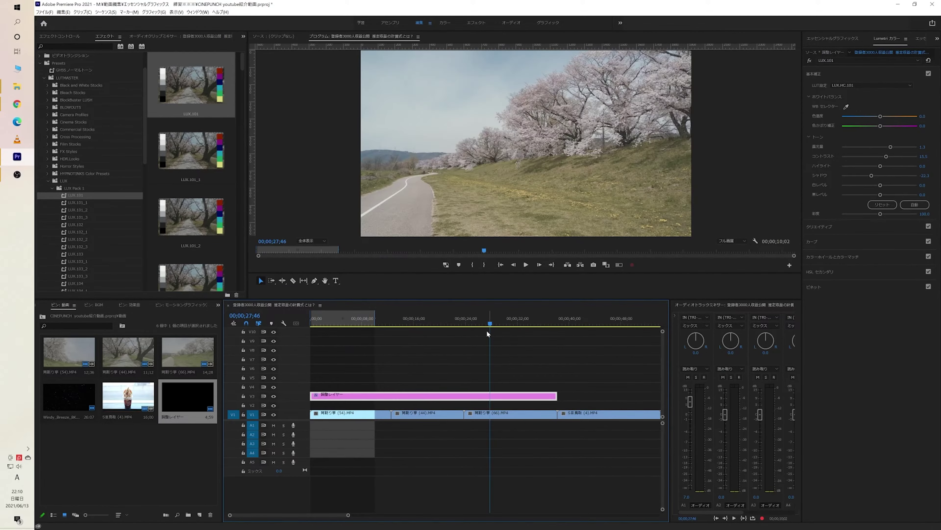
Trim the adjustment layer on V3 back to the end of the first clip after checking the following clips
scroll(481, 382, right, 5)
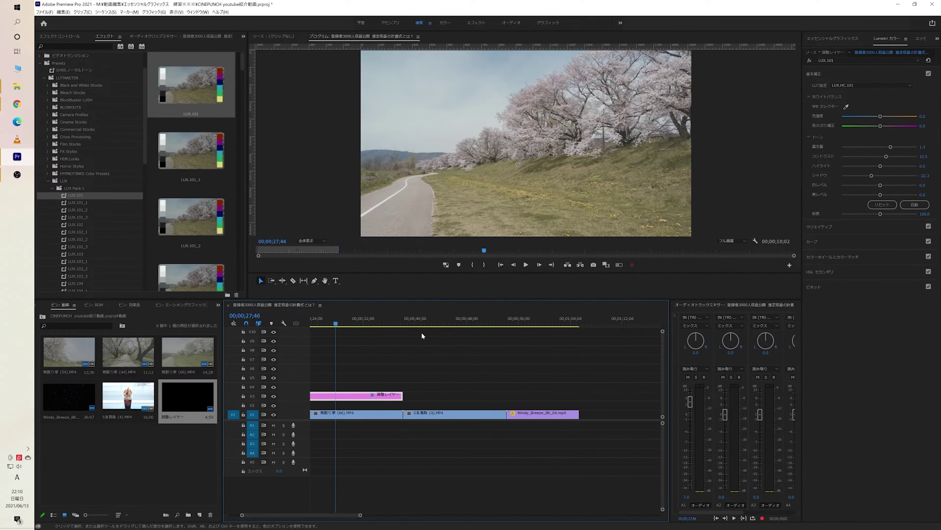
click(441, 329)
click(376, 339)
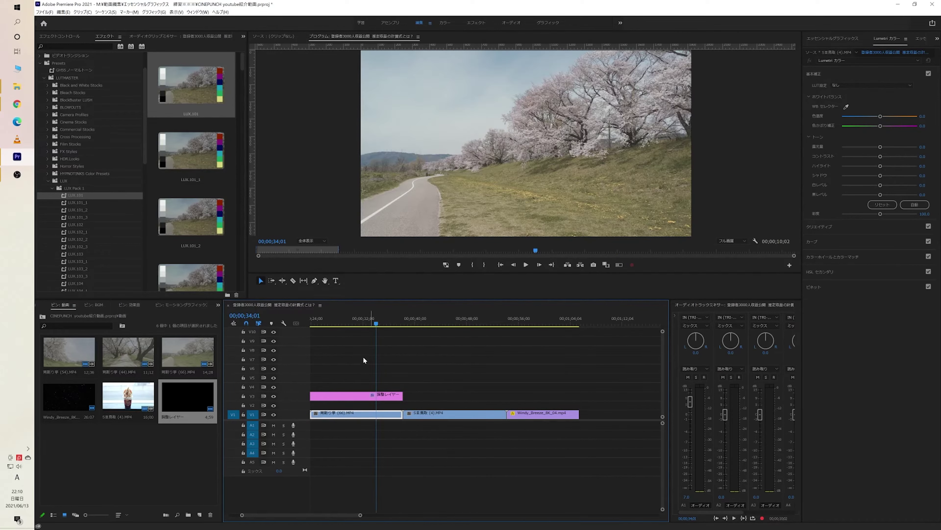
drag(457, 325, 380, 375)
scroll(380, 374, left, 5)
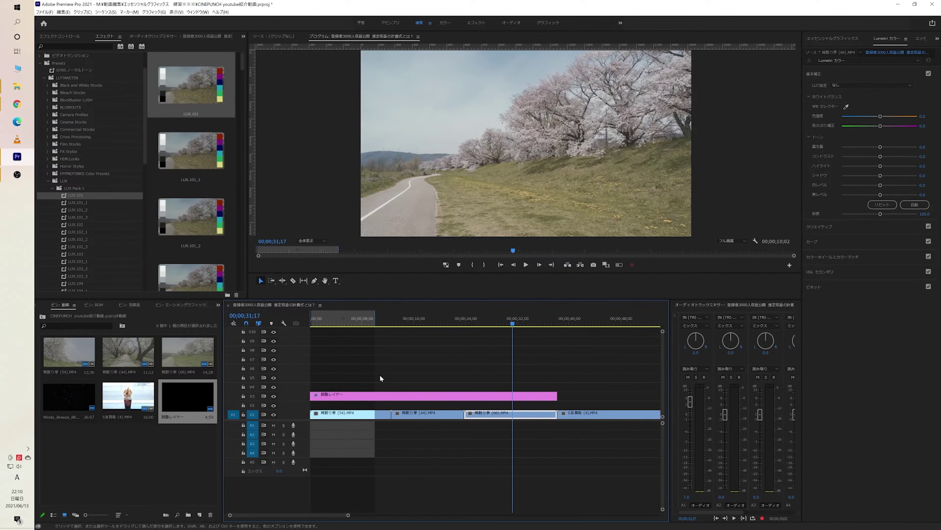
drag(556, 396, 391, 397)
click(405, 373)
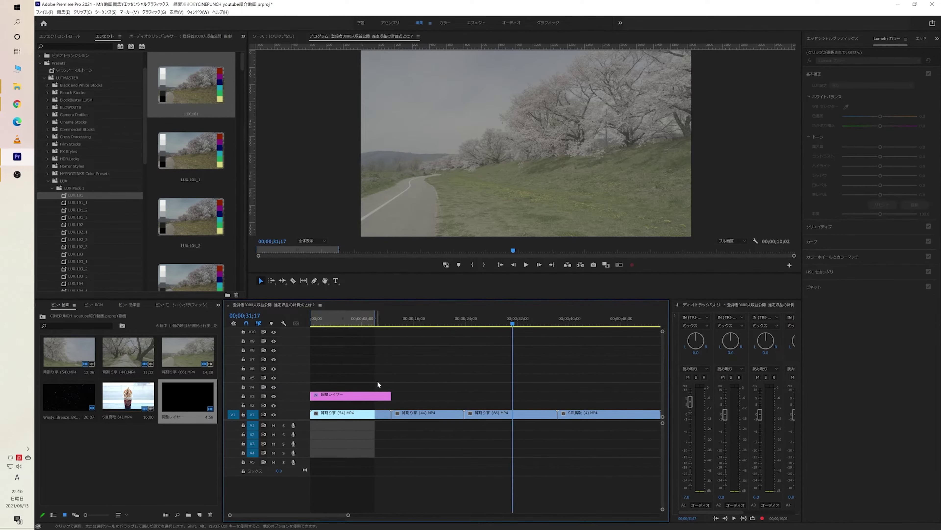
Switch to File Explorer, open the SOUNDPUNCH folder and look into its Abstract Transitions and Backwards Bowed Piano Drones folders
key(alt+Tab)
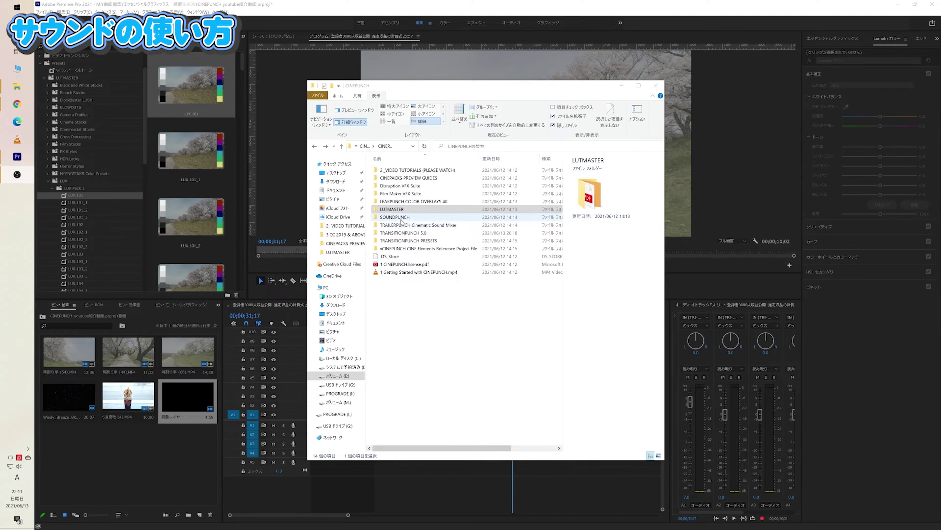
double_click(402, 217)
double_click(398, 171)
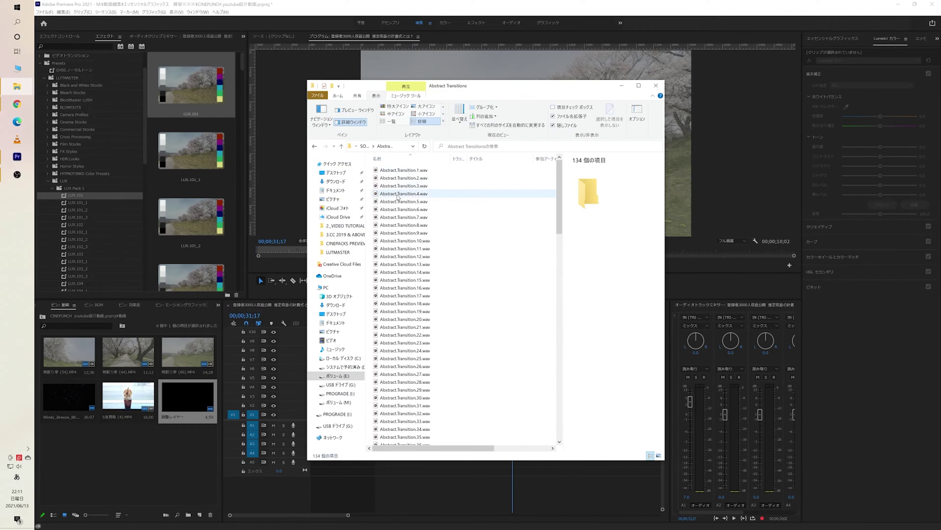
key(alt+Left)
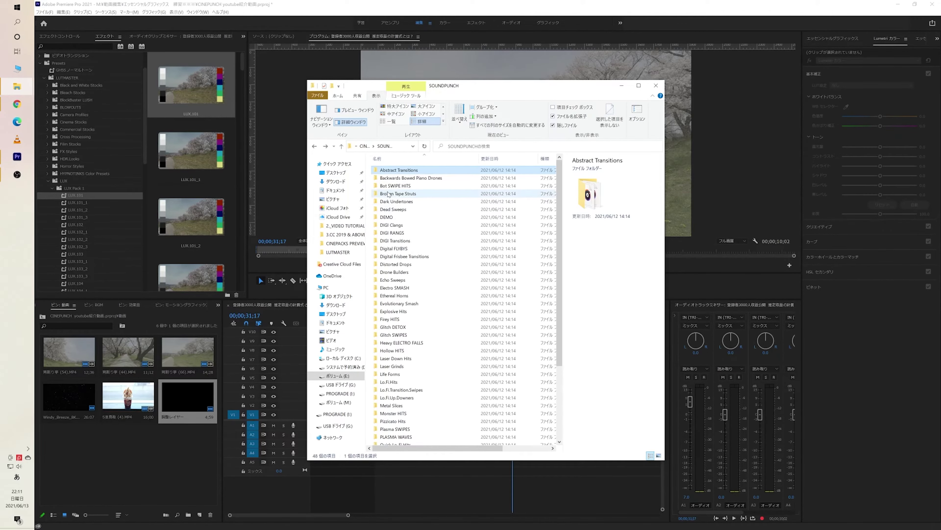
key(Down)
key(Return)
key(alt+Left)
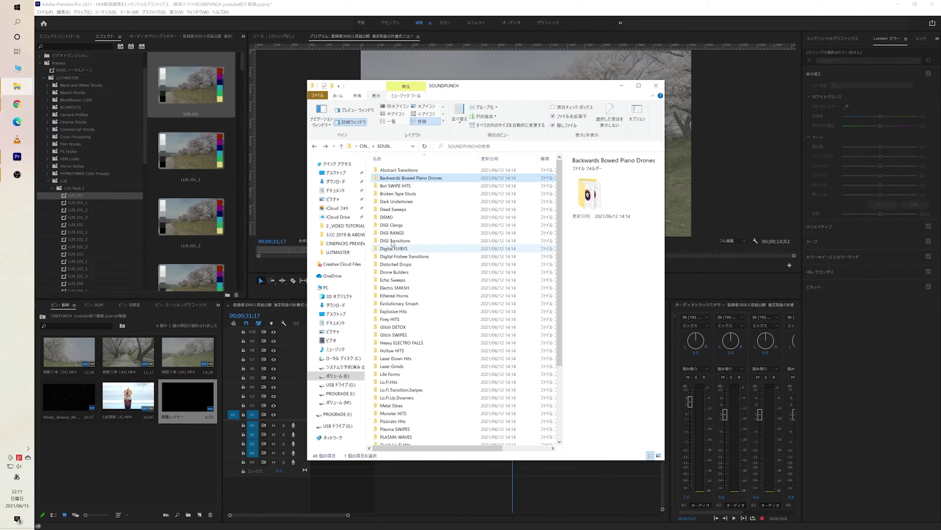
Look into the Broken Tape Struts and Pizzicato Hits sound folders in SOUNDPUNCH and return to the CINEPUNCH folder
double_click(404, 193)
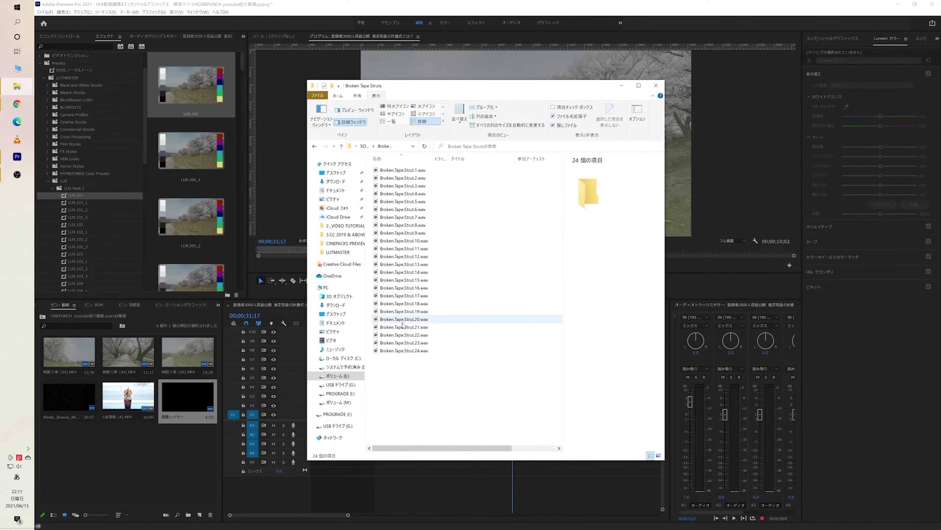
key(alt+Left)
scroll(398, 319, down, 3)
click(396, 332)
double_click(398, 333)
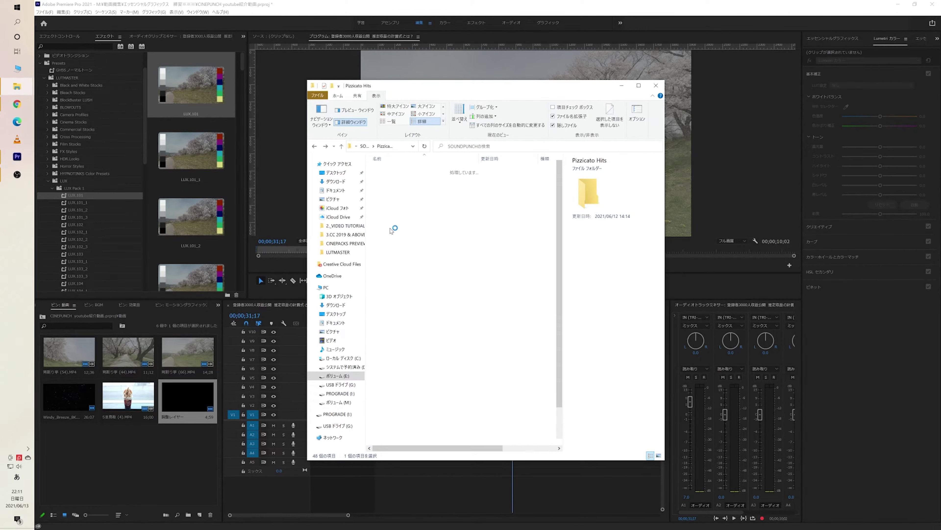
key(alt+Left)
key(alt+Left)
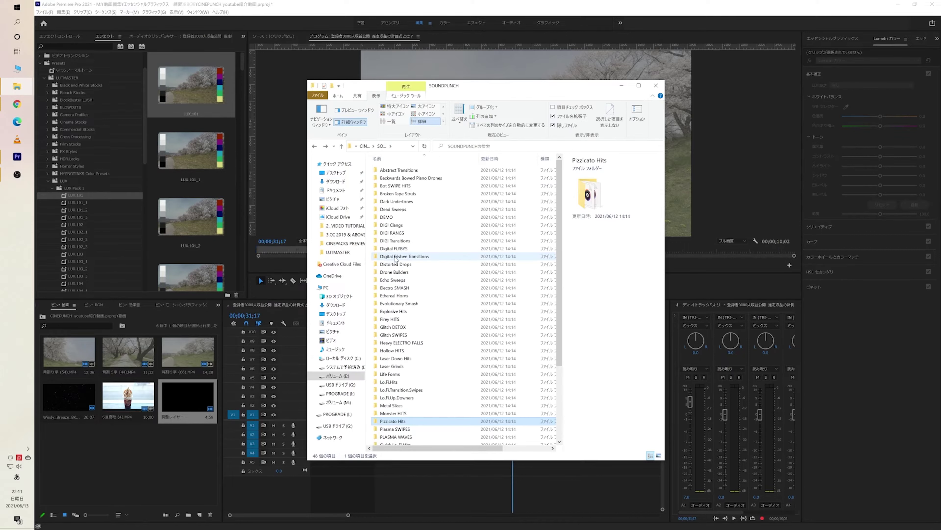
Open the TRAILERPUNCH Cinematic Sound Mixer folder, look into its TP Chao Theory and TP Swoop mixer folders and return to the CINEPUNCH folder
double_click(394, 224)
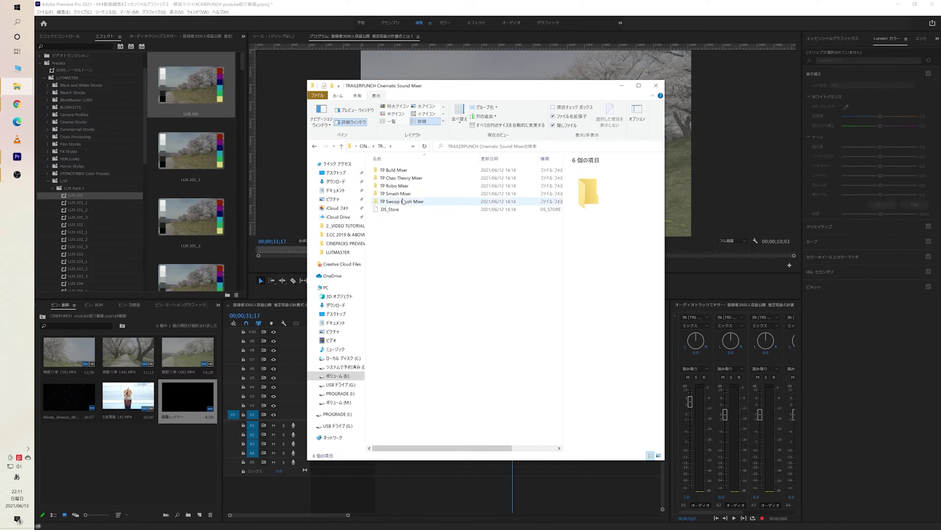
double_click(400, 177)
key(alt+Left)
double_click(408, 201)
key(alt+Left)
key(alt+Left)
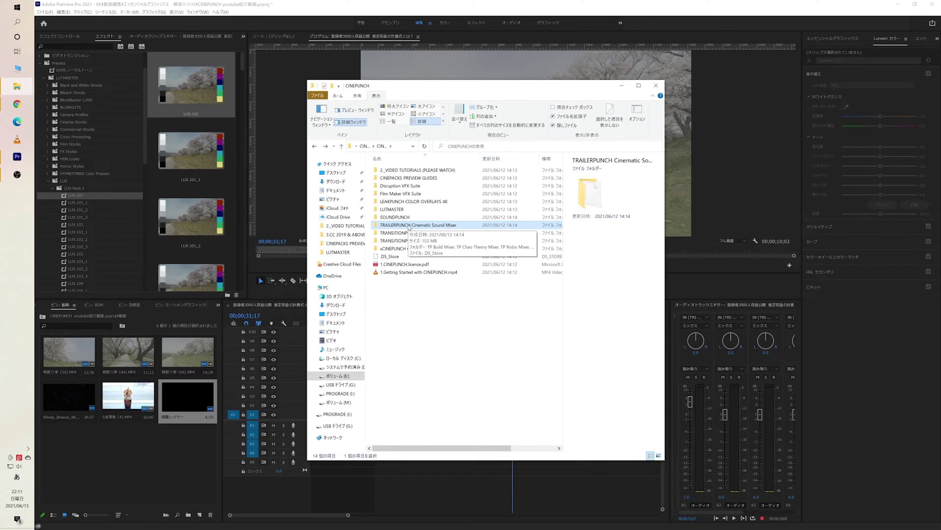
Import Abstract.Transition.1.wav from SOUNDPUNCH's Abstract Transitions folder into the Premiere Pro project
click(397, 216)
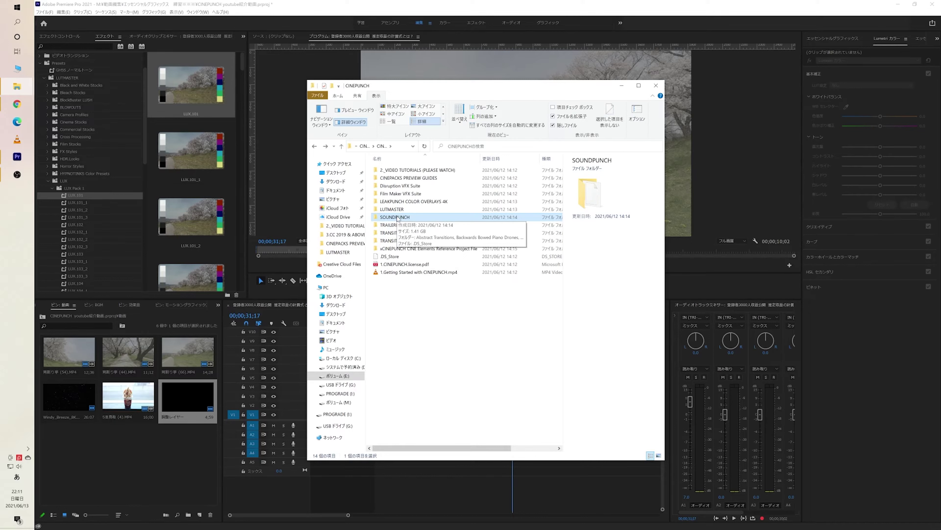
double_click(396, 217)
double_click(402, 170)
click(403, 170)
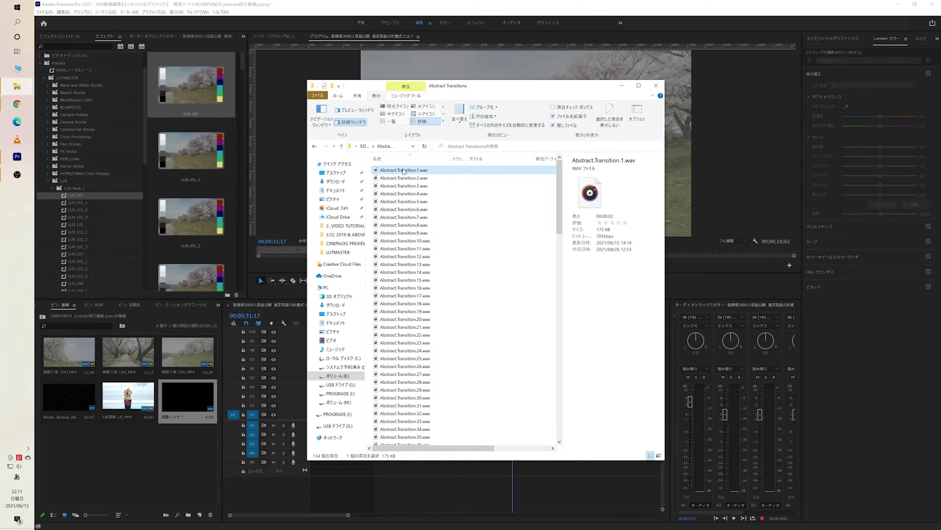
drag(404, 171, 145, 460)
Place the Abstract Transition sound below the second video clip, on audio tracks A1 and A2
drag(68, 443, 412, 433)
click(402, 328)
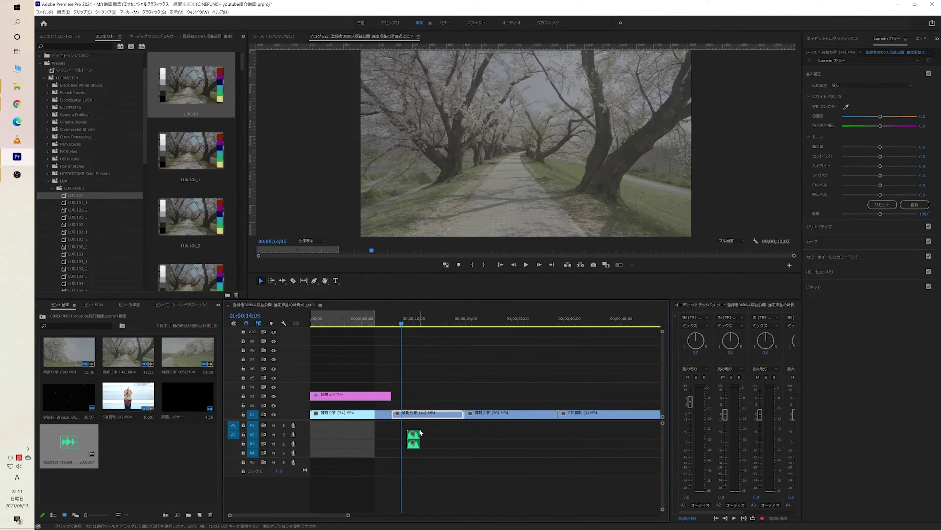
drag(414, 442, 417, 384)
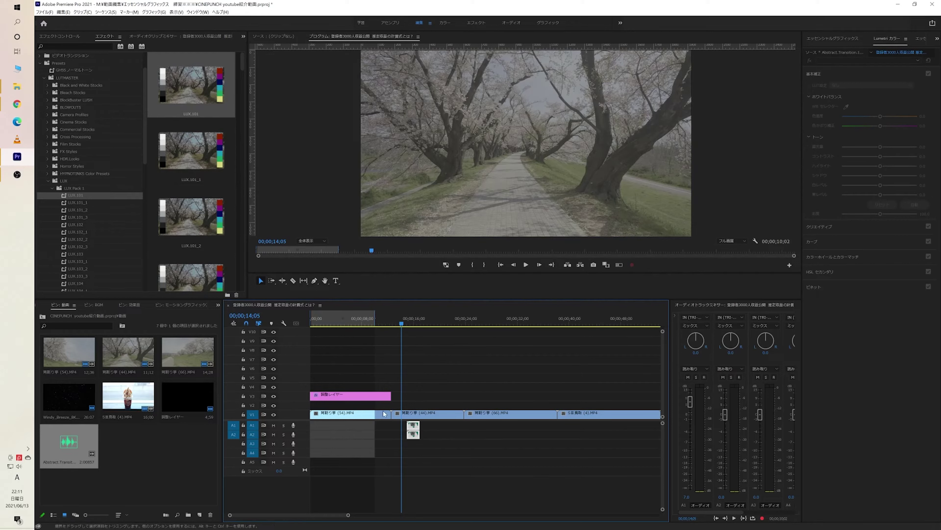
Lower the volume of audio tracks A1 and A2 to about -7.5 dB and play the transition sound twice
drag(691, 404, 690, 445)
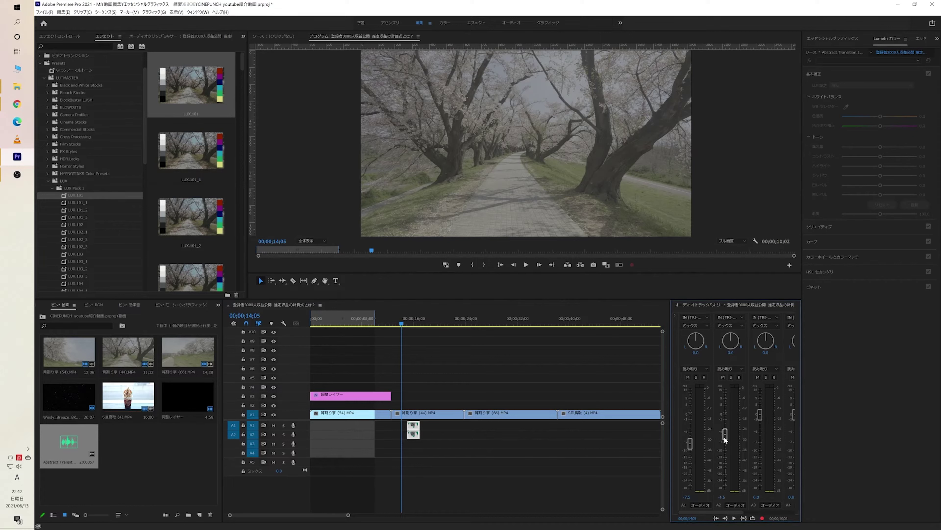
key(space)
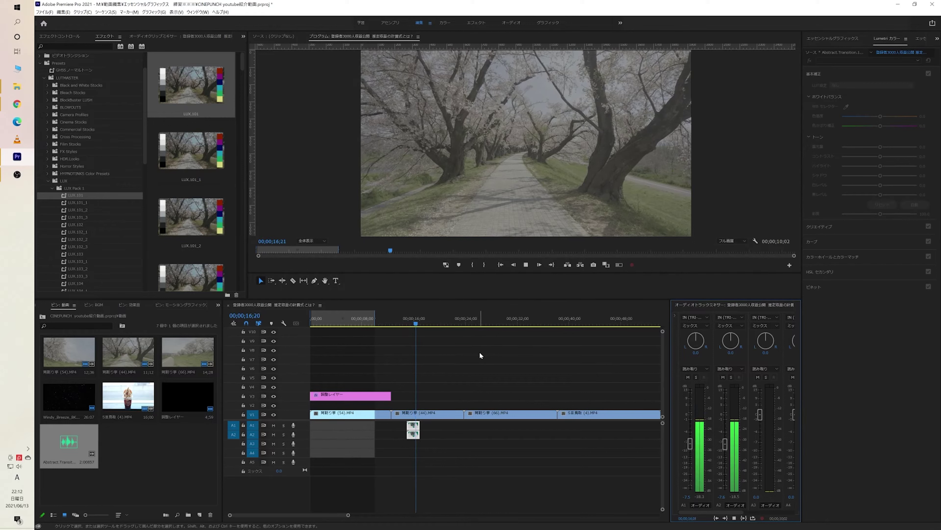
key(space)
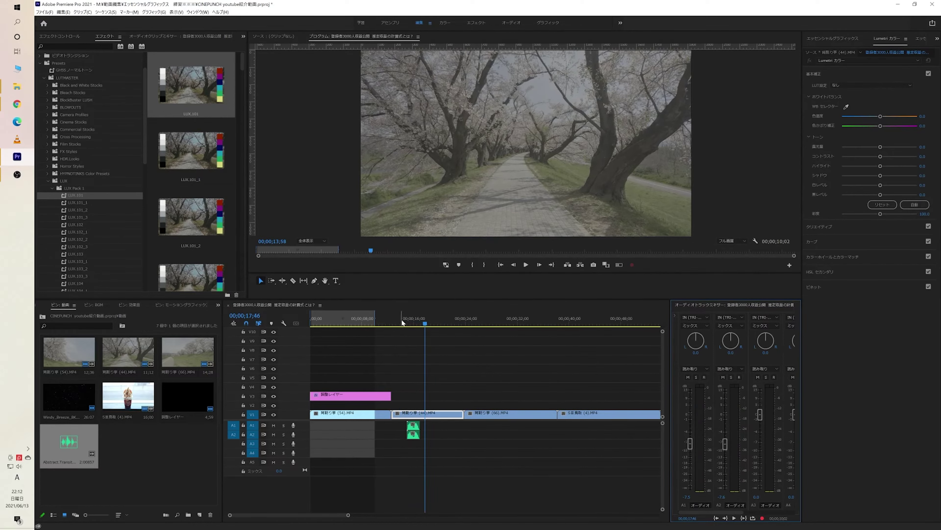
click(402, 318)
key(space)
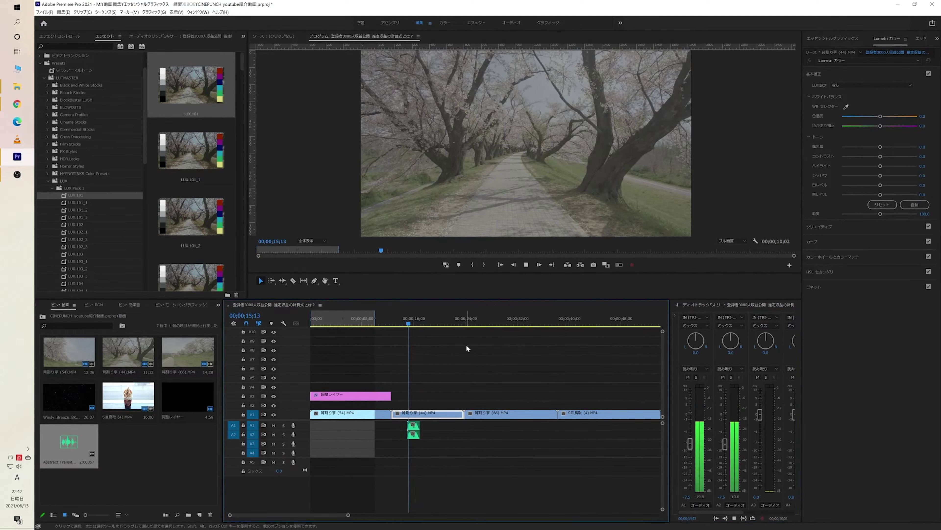
key(space)
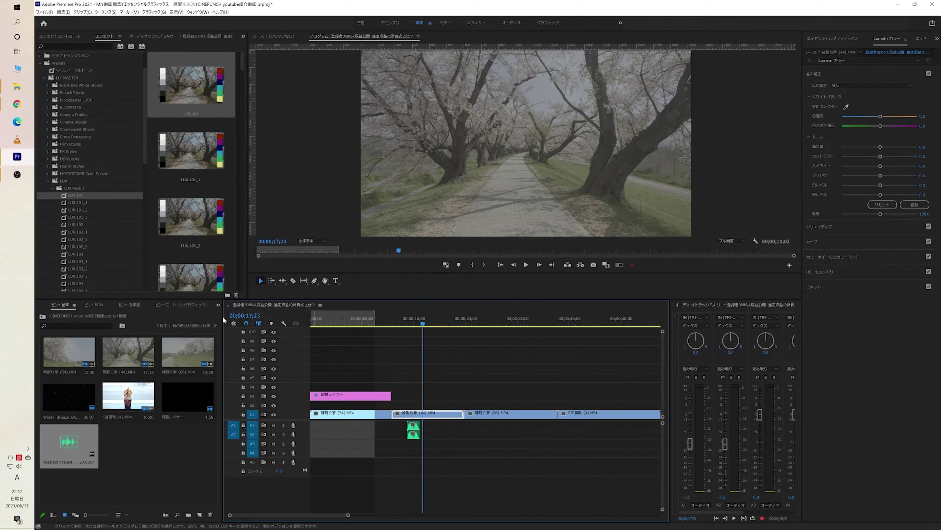
Switch to File Explorer, look into the INSTALL folder of TRANSITIONPUNCH PRESETS and return to the CINEPUNCH folder
key(alt+Tab)
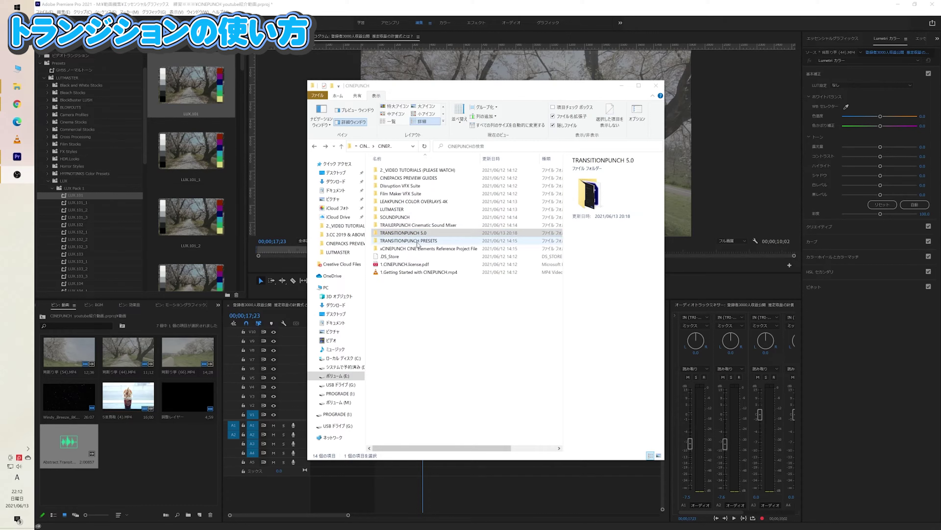
double_click(409, 240)
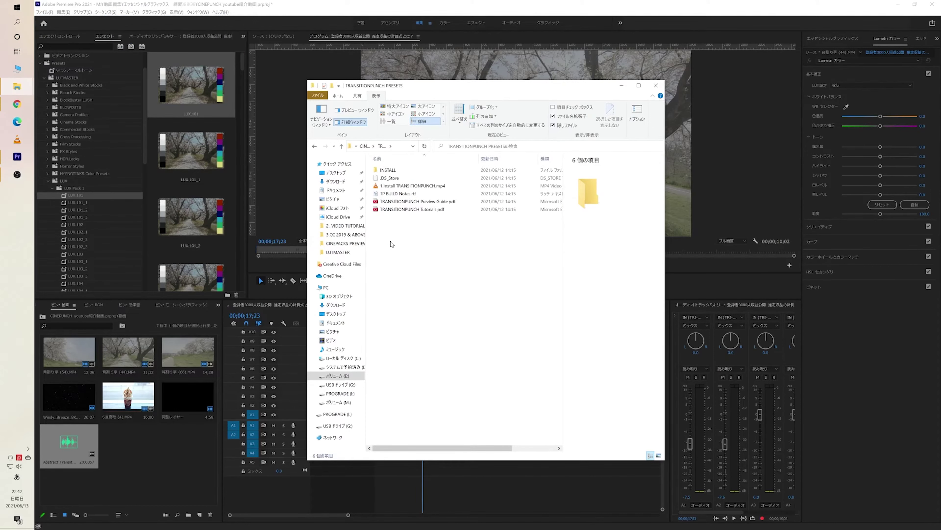
double_click(388, 170)
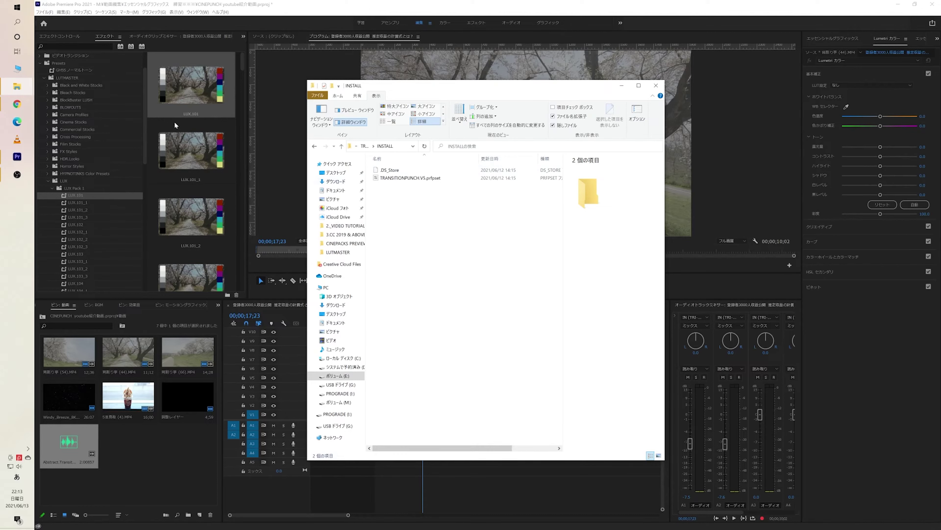
key(alt+Left)
key(alt+Left)
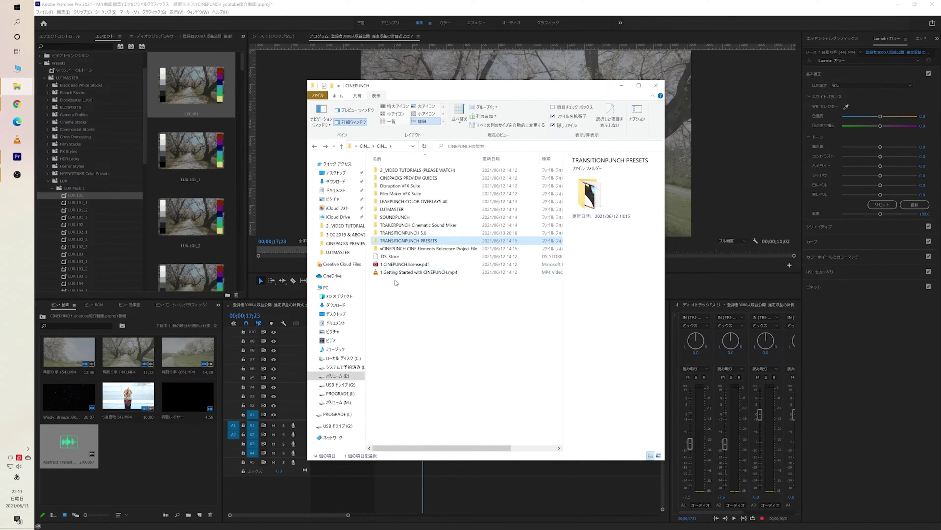
Open the TRANSITIONPUNCH 5.0 folder to examine its project files, and move the second Explorer window with the practice project out of view
double_click(407, 234)
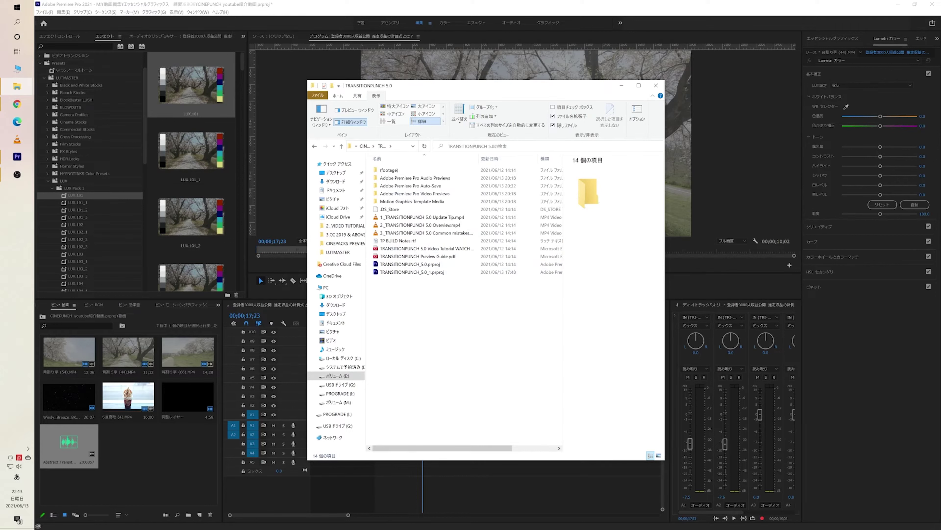
mouse_move(16, 87)
click(55, 167)
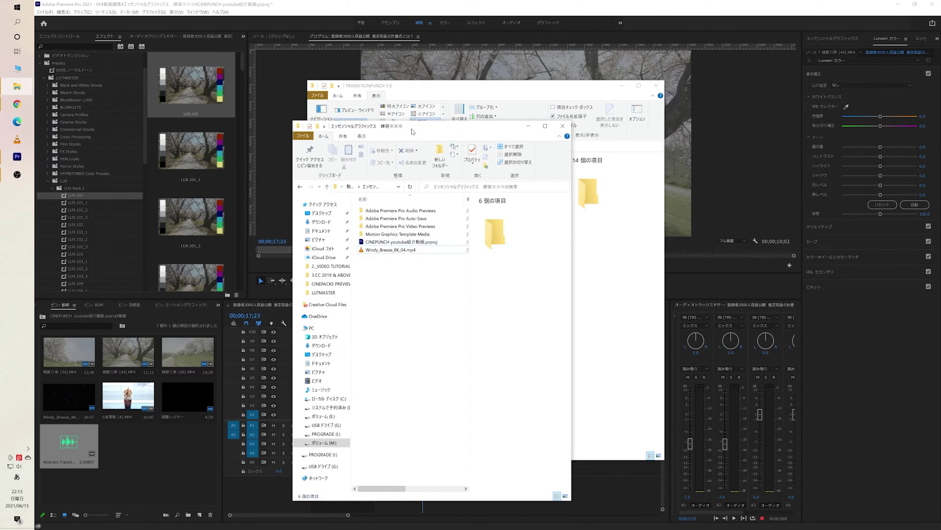
drag(413, 132, 0, 131)
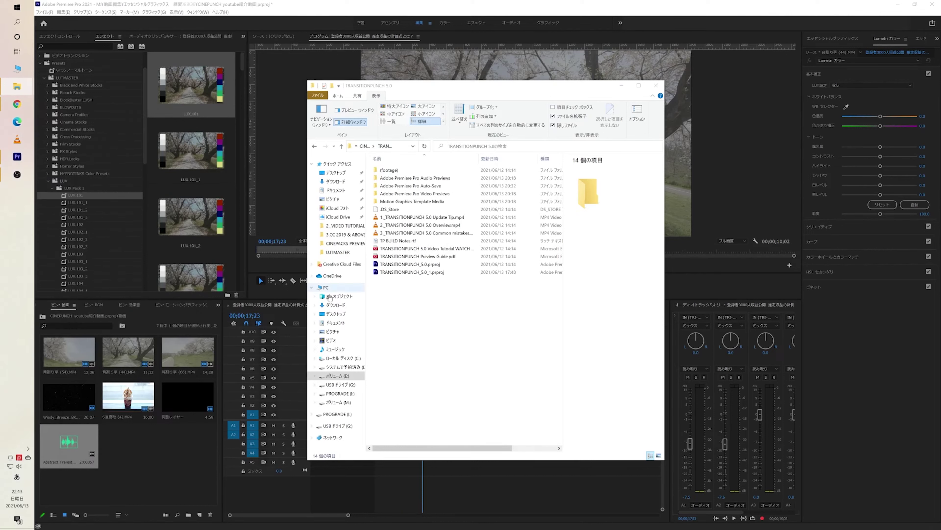
scroll(191, 96, down, 1)
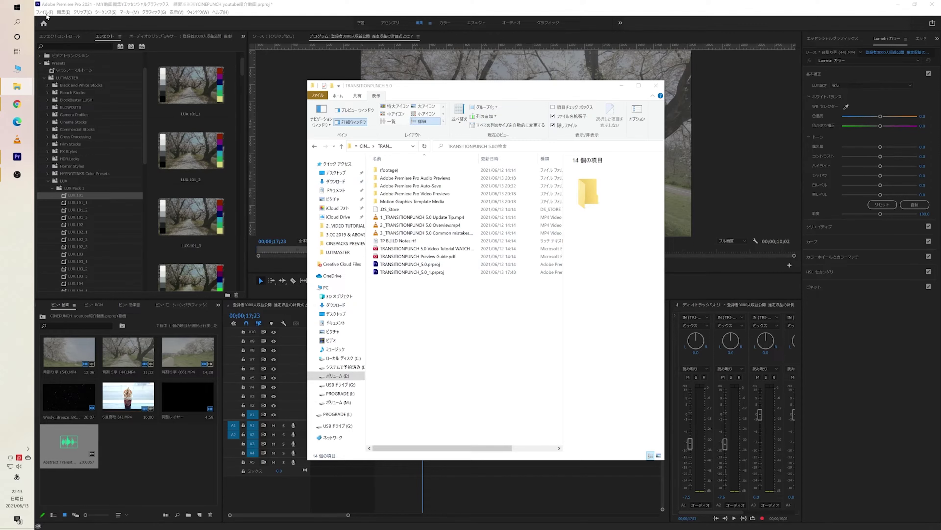
Open the project TRANSITIONPUNCH_5.0_1.prproj from the TRANSITIONPUNCH 5.0 folder in Premiere Pro
click(48, 12)
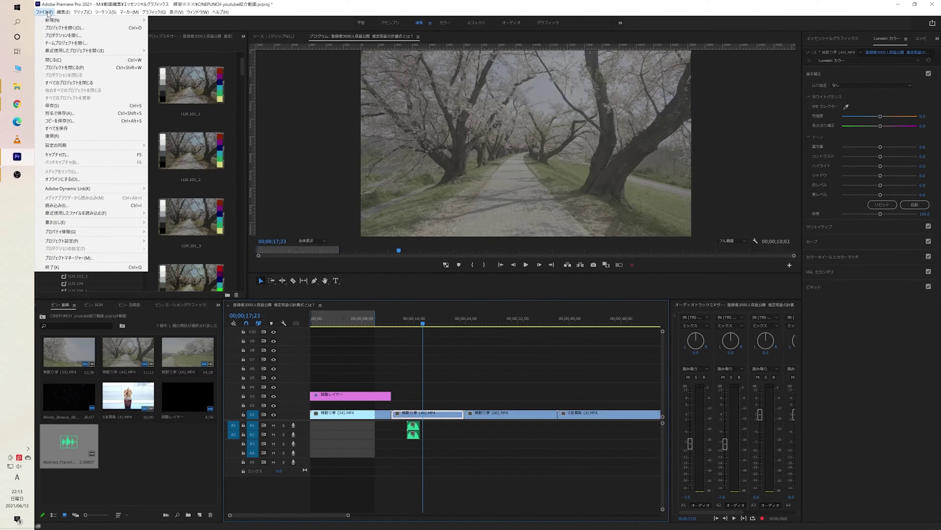
click(62, 27)
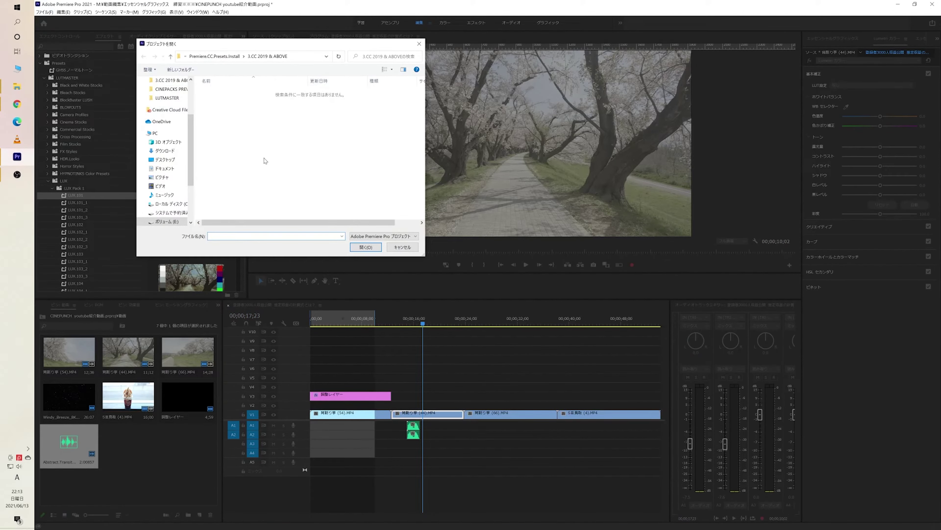
click(214, 56)
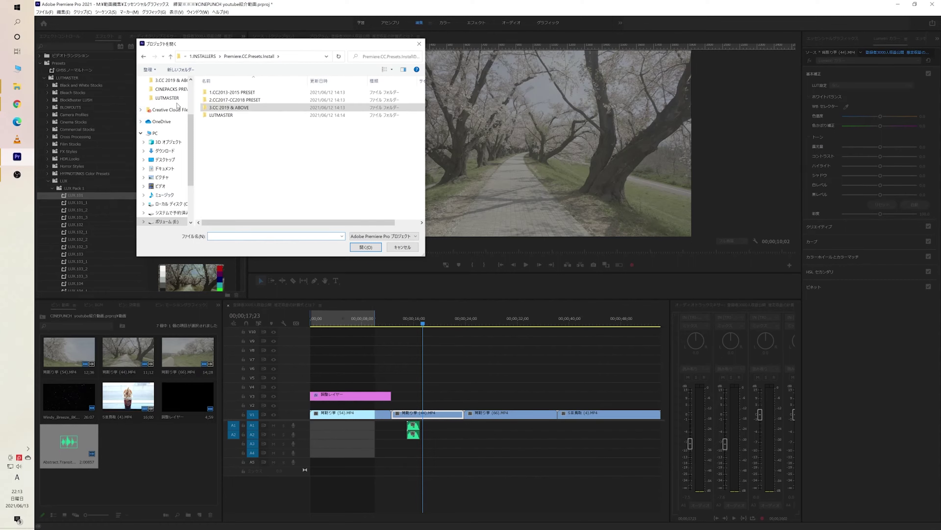
click(177, 98)
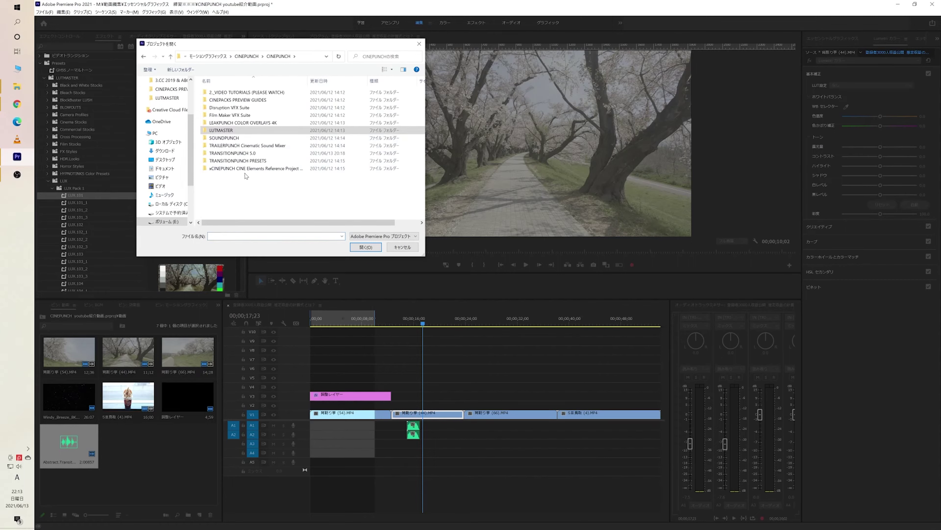
double_click(239, 154)
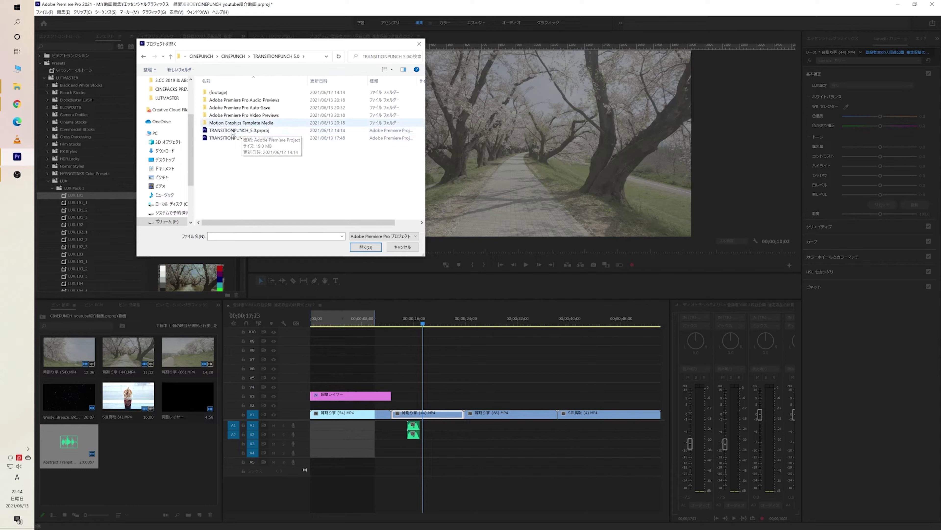
click(227, 139)
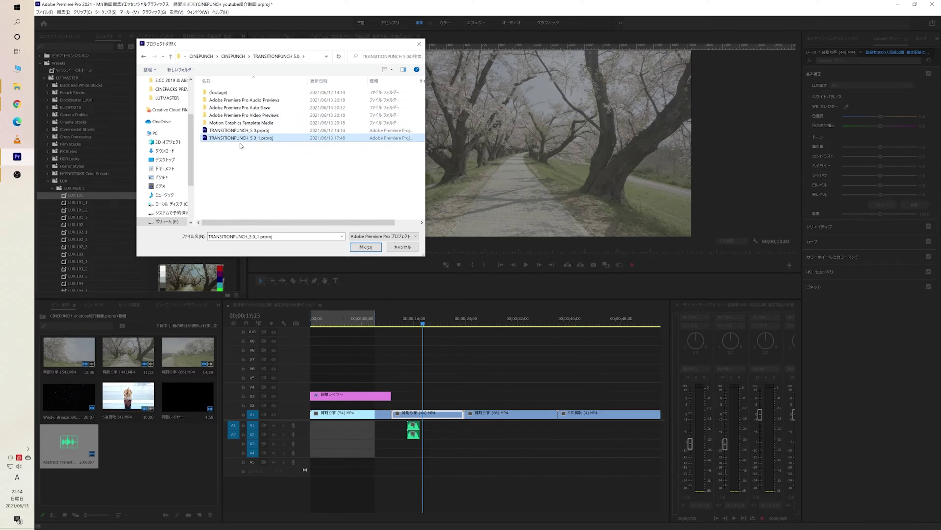
click(360, 251)
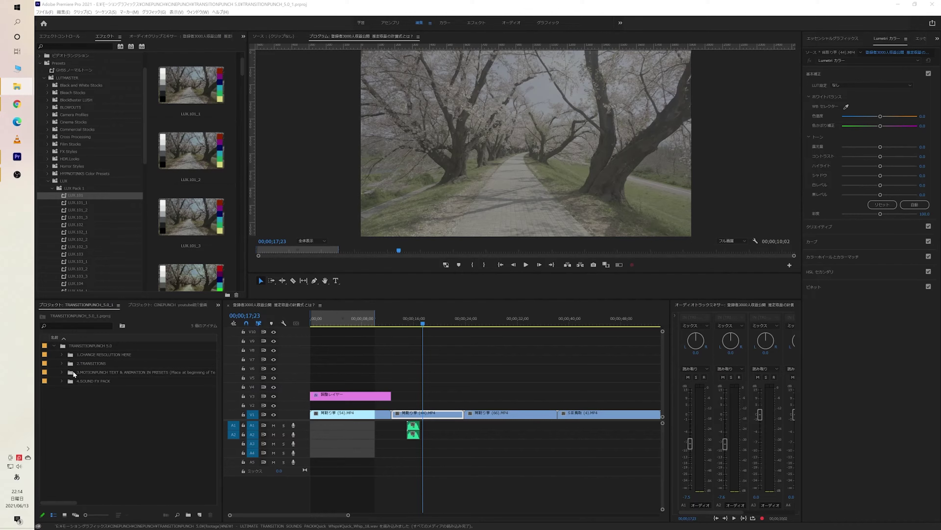
Browse the contents of the 2.TRANSITIONS and 3.MOTIONPUNCH TEXT & ANIMATION IN PRESETS bins in the TRANSITIONPUNCH project
click(62, 364)
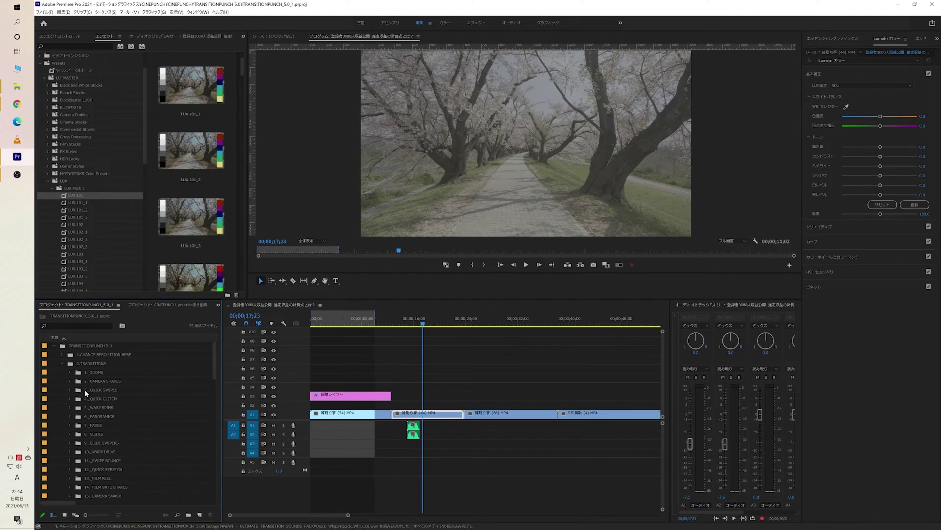
scroll(89, 390, down, 8)
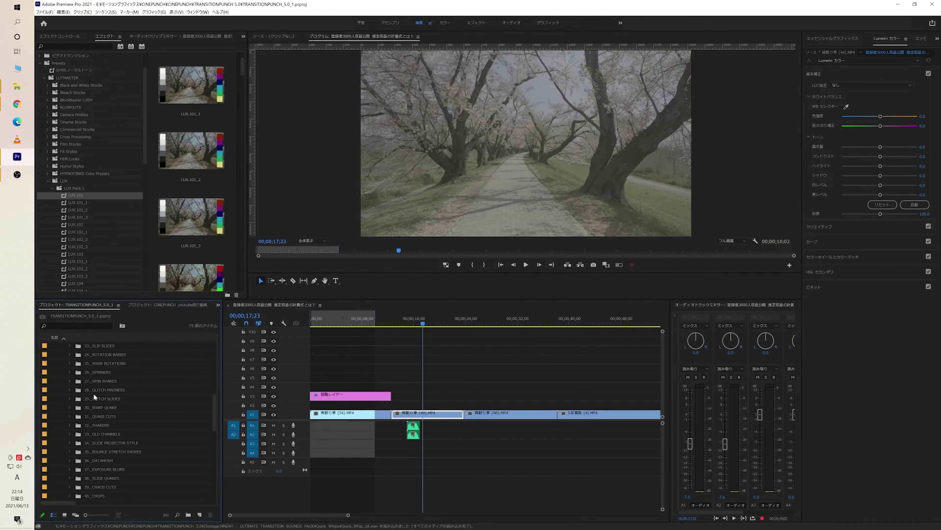
scroll(95, 401, down, 2)
scroll(95, 408, up, 10)
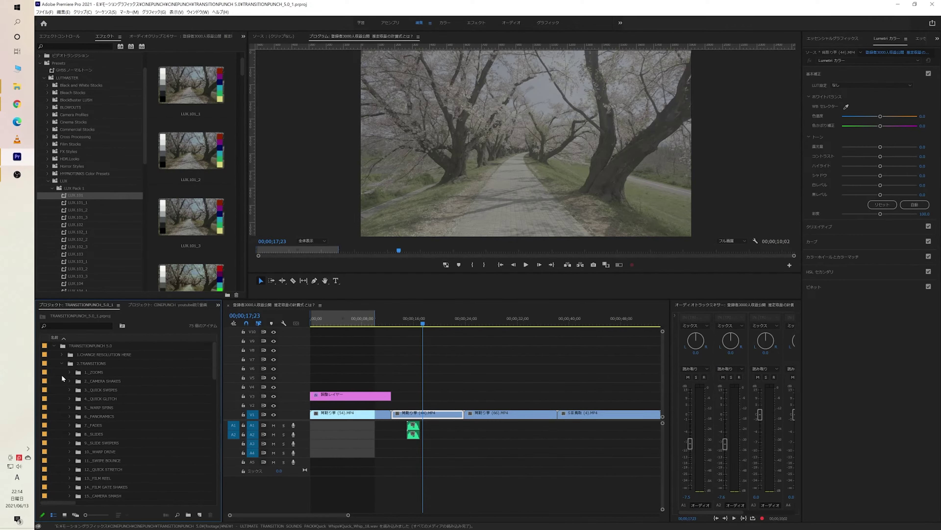
click(61, 363)
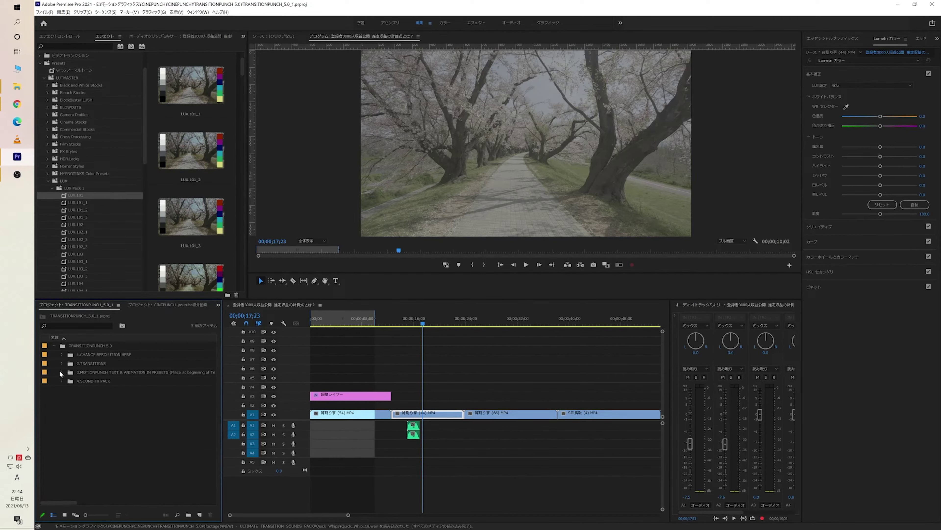
click(61, 371)
scroll(109, 390, down, 2)
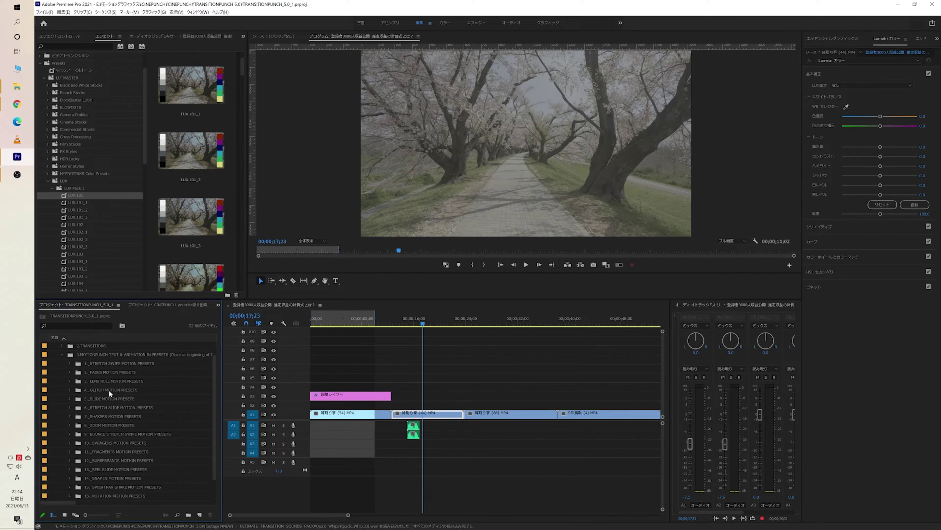
scroll(113, 427, up, 2)
Collapse the MOTIONPUNCH bin and expand the ZOOMS bin inside 2.TRANSITIONS
click(59, 371)
click(61, 363)
click(69, 371)
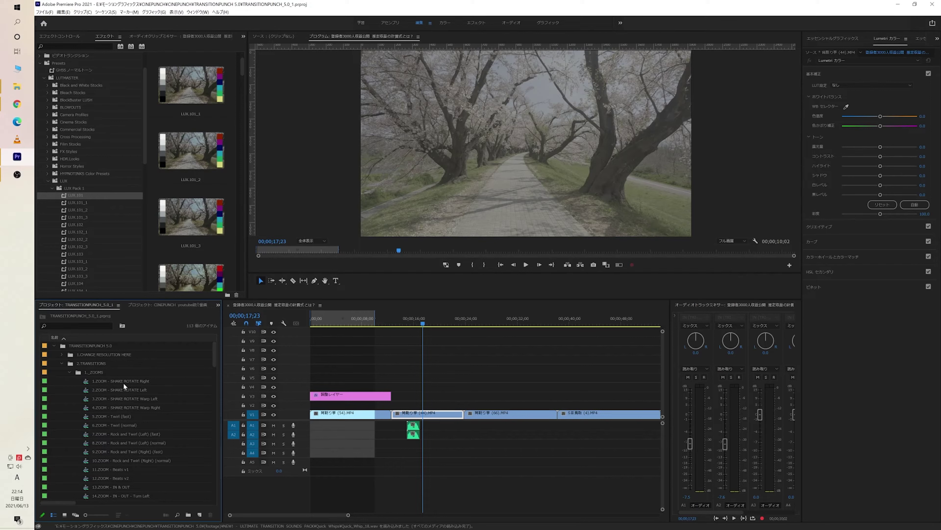
Show the TRANSITIONPUNCH project items as icons and open the 2.TRANSITIONS bin inside TRANSITIONPUNCH 5.0
right_click(97, 305)
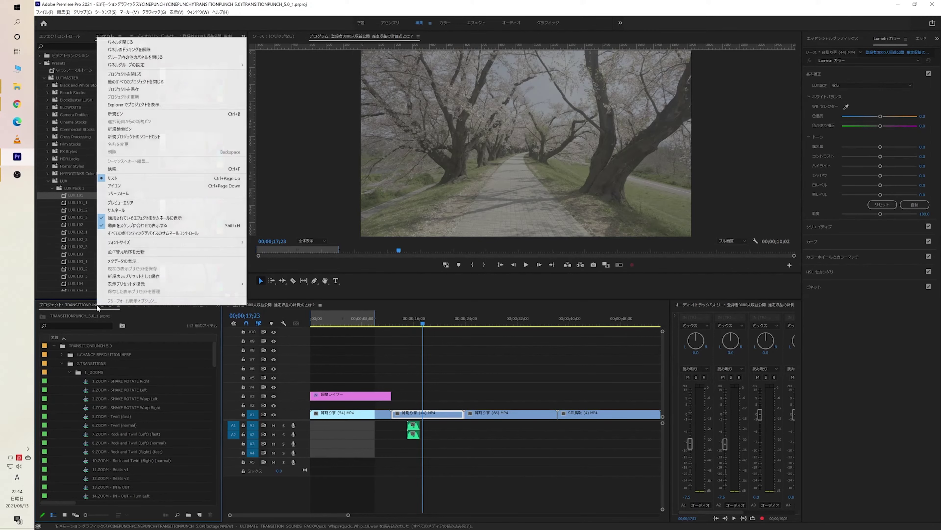
click(115, 186)
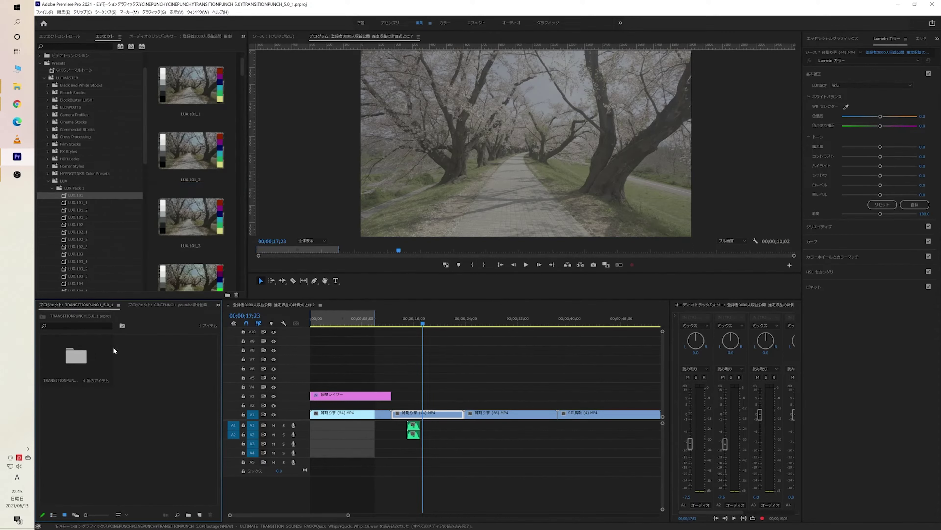
double_click(82, 363)
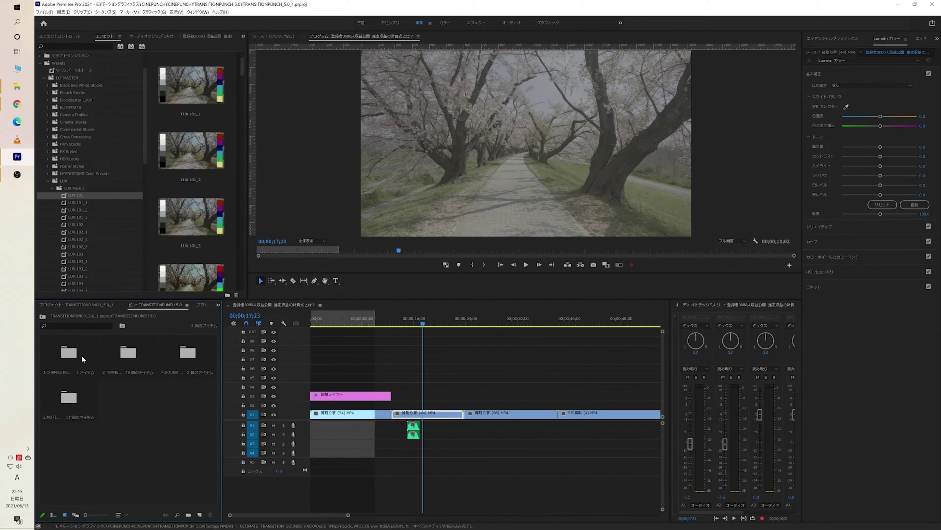
double_click(128, 355)
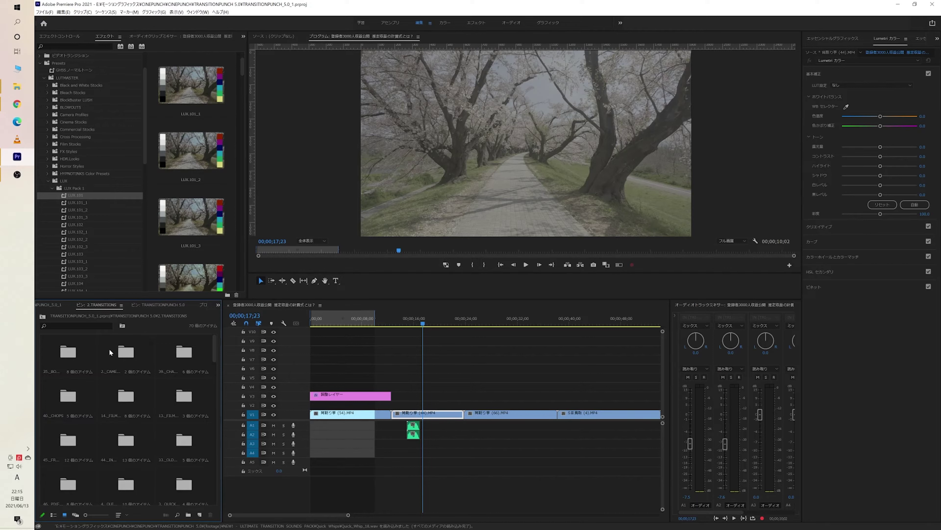
Sort the contents of the 2.TRANSITIONS bin by name and open the 1._ZOOMS bin
click(125, 512)
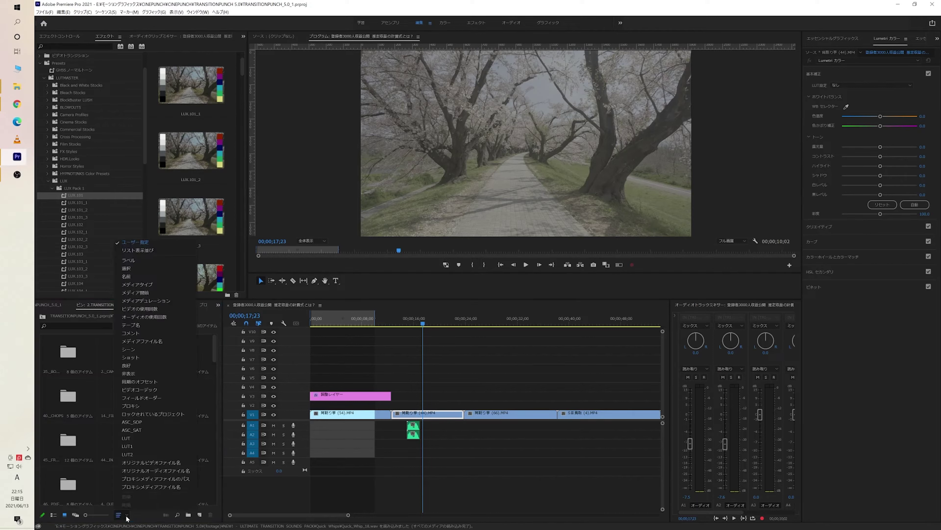
click(130, 277)
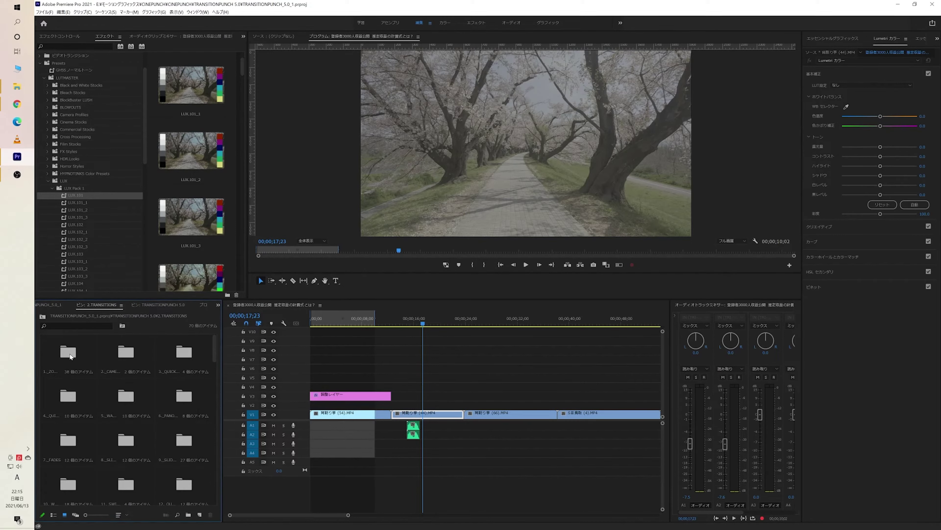
double_click(78, 350)
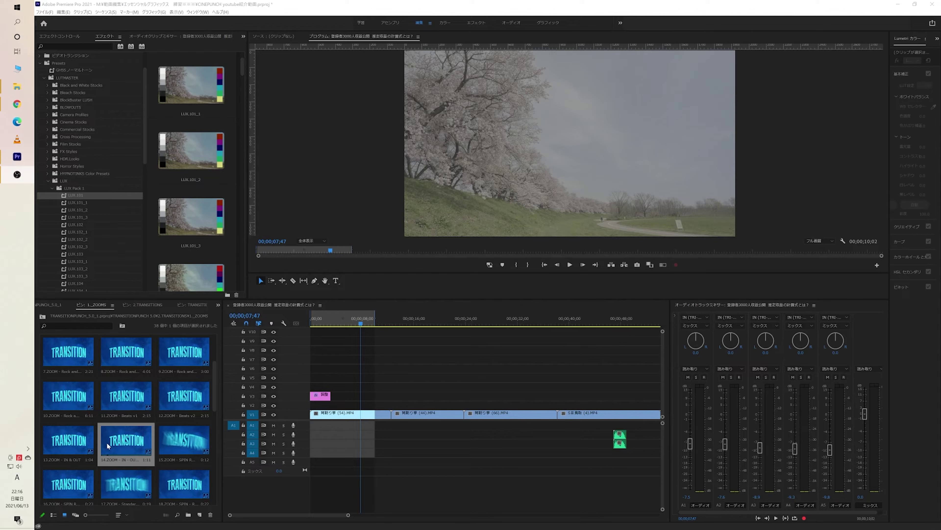
Place the 14.ZOOM - IN - OUT - Turn Left transition on V2 over the cut between the first and second clips
click(125, 438)
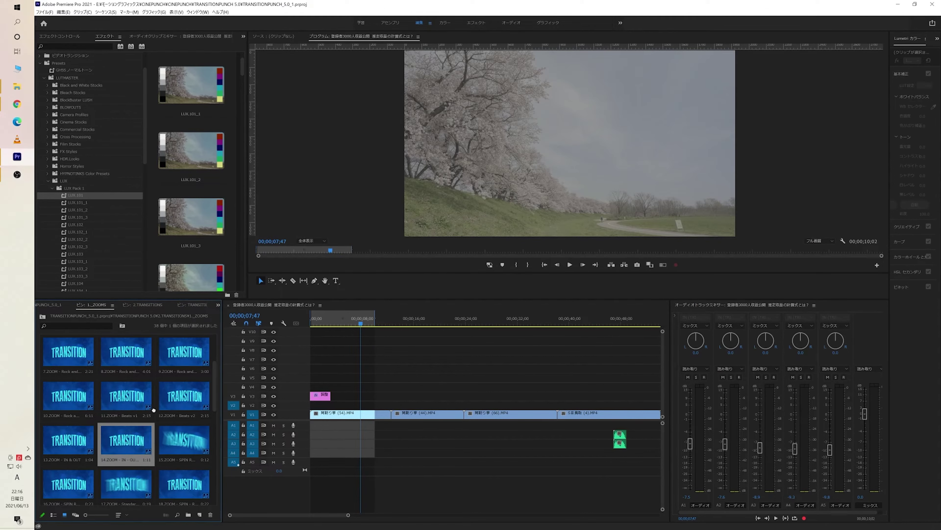
drag(154, 409, 393, 407)
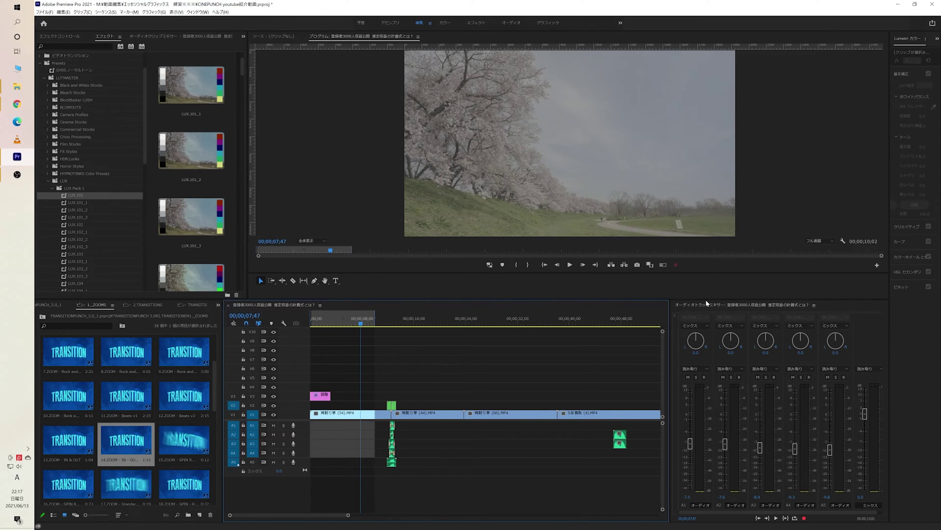
click(197, 12)
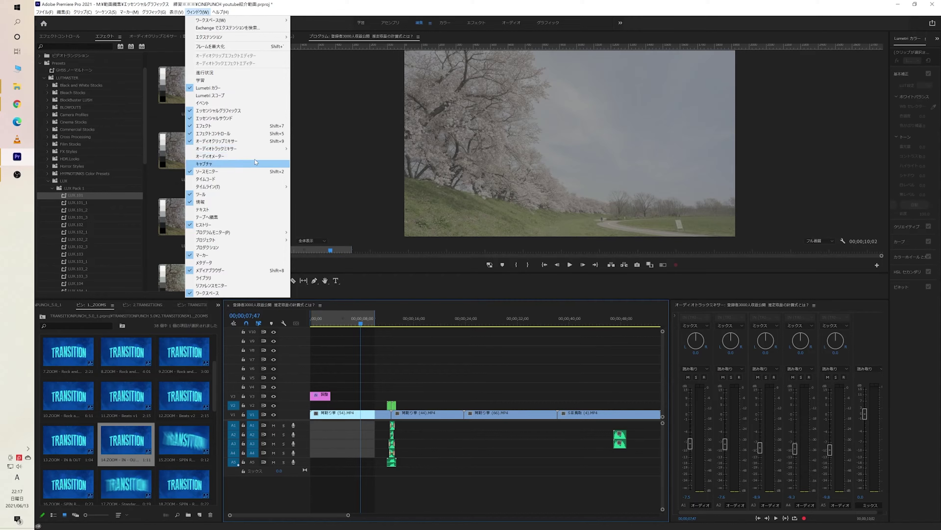
click(359, 88)
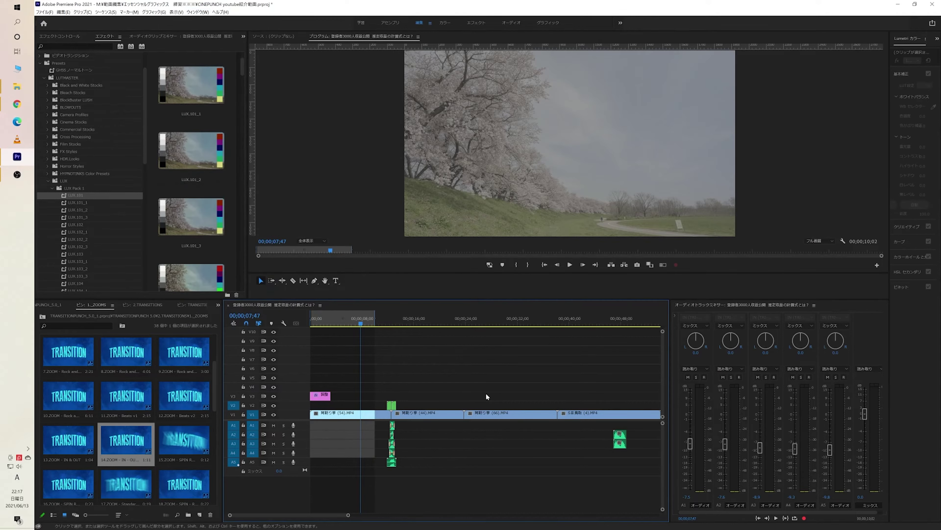
Play the sequence through the zoom transition between the first and second clips, repeating it from just before the cut
key(space)
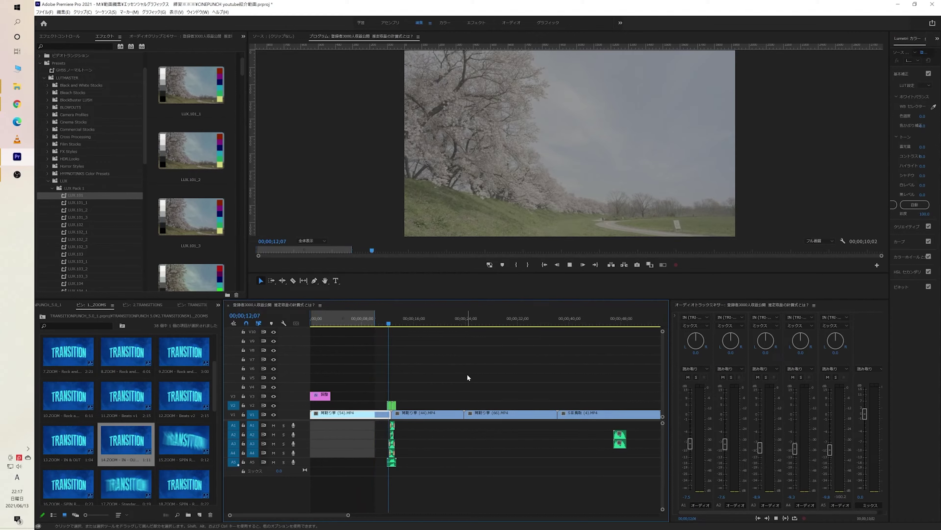
key(space)
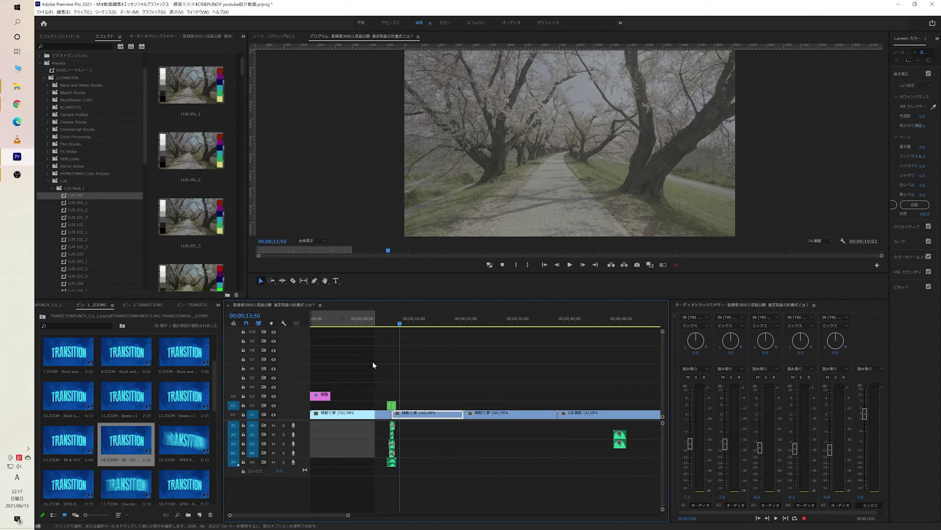
click(367, 318)
key(space)
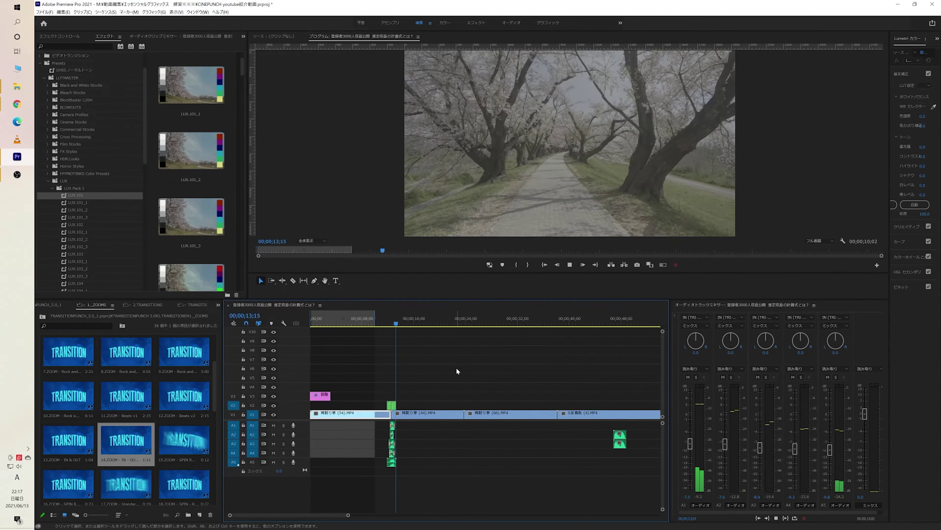
key(space)
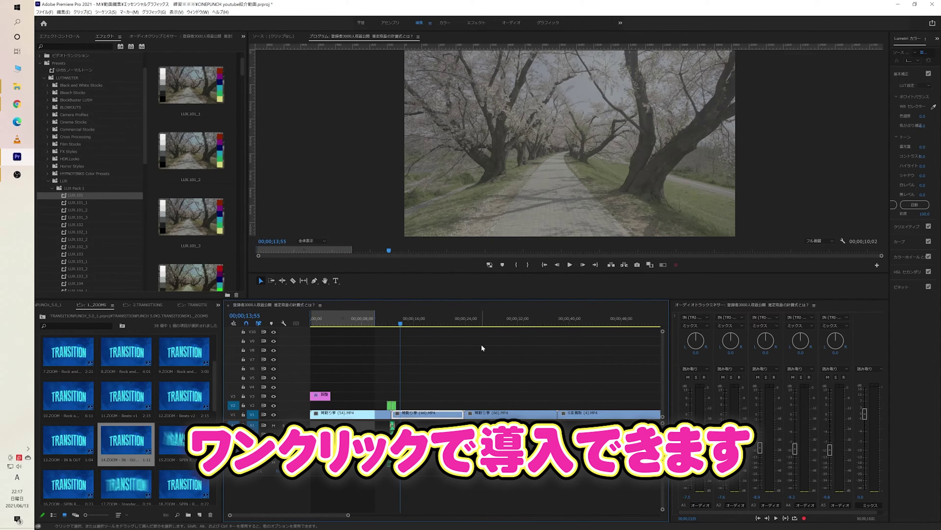
Place the 27.ZOOM transition on V2 over the cut between the second and third clips and play it back twice
scroll(168, 392, down, 3)
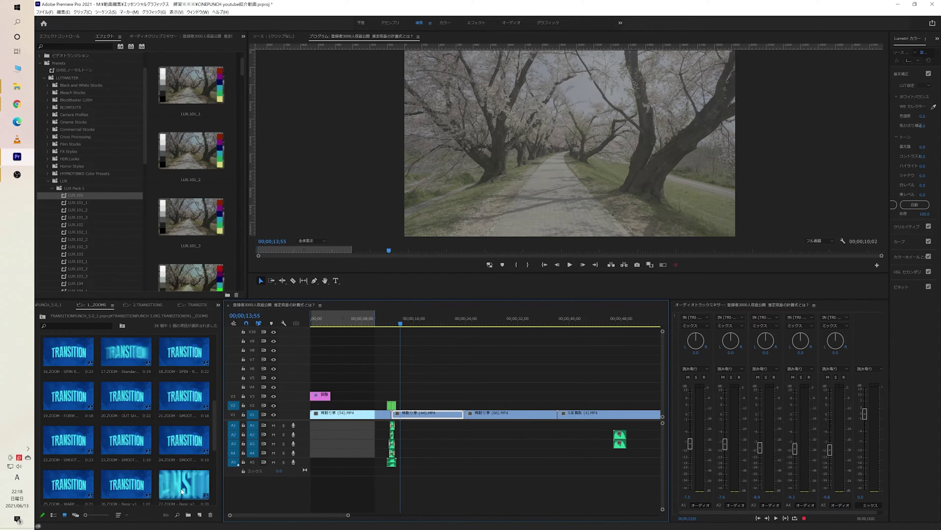
drag(176, 493, 466, 404)
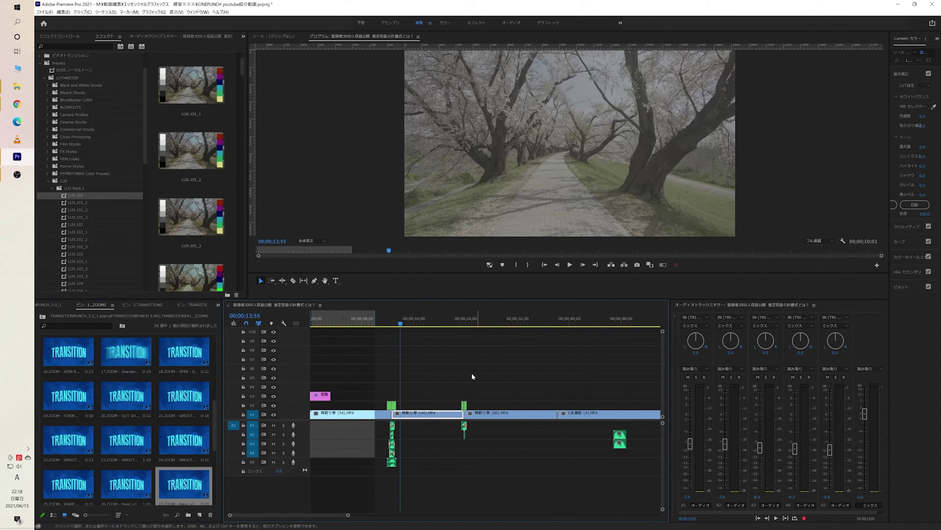
click(450, 317)
key(space)
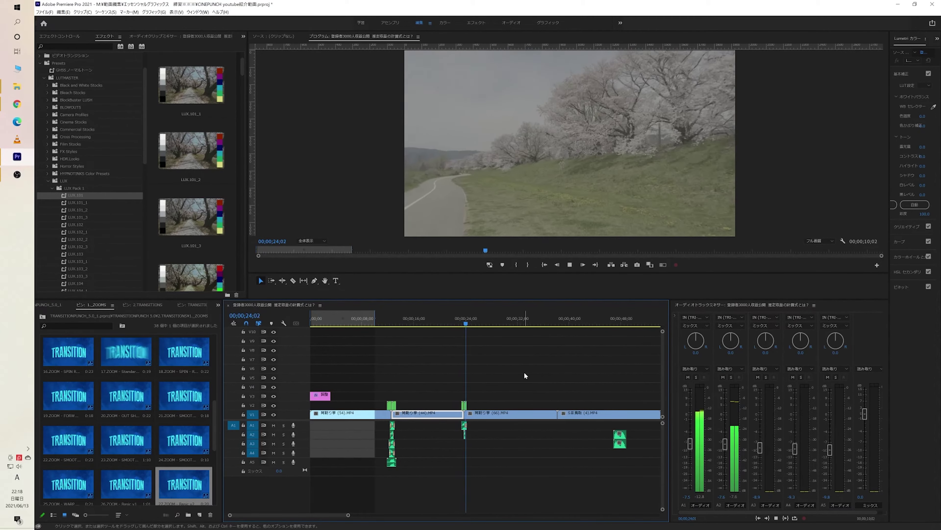
key(space)
click(450, 318)
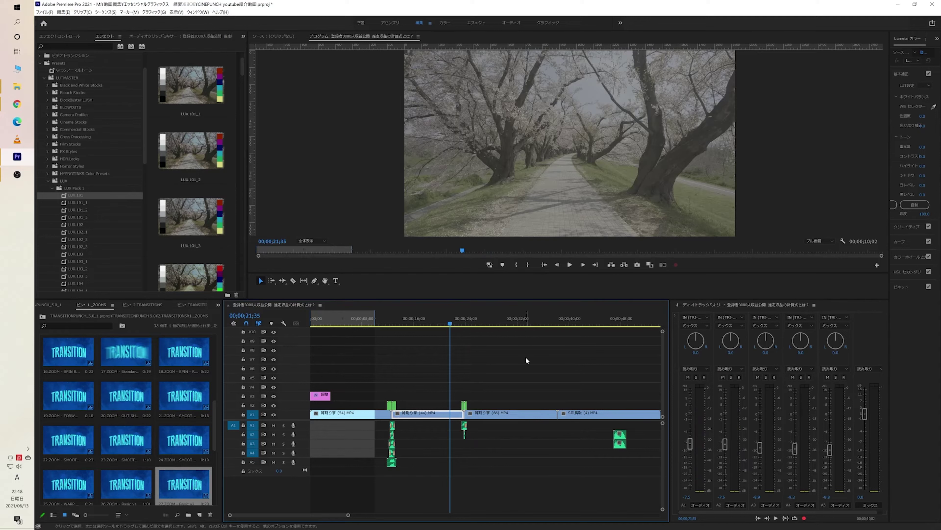
key(space)
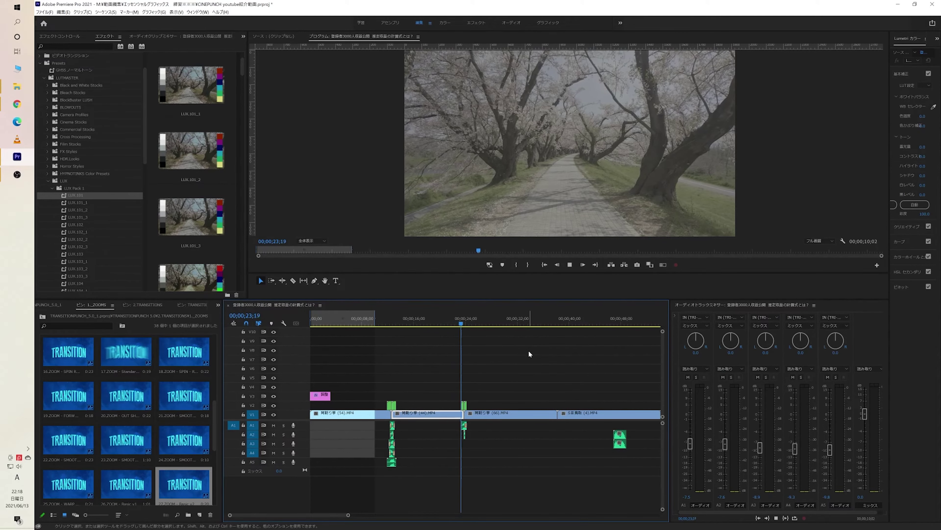
key(space)
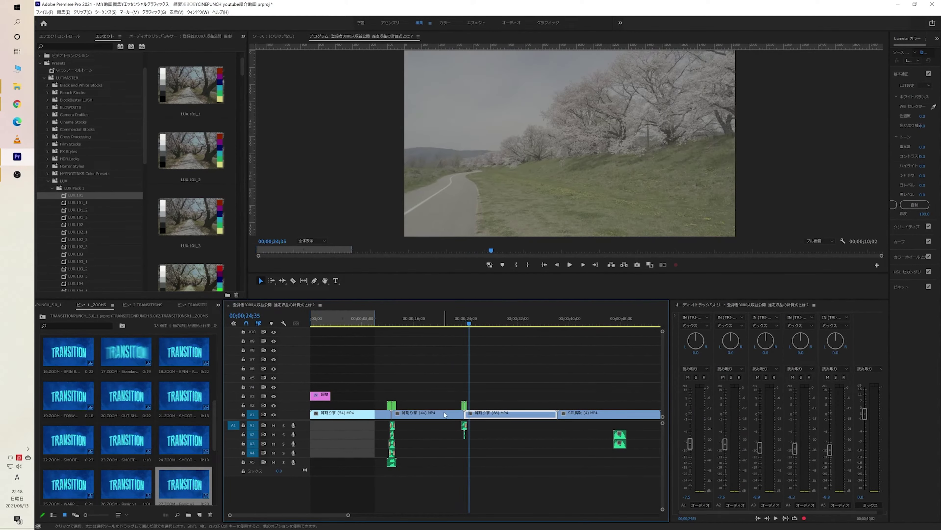
Delete the sound effect clips beneath the transition between the second and third clips, keeping the transition on V2
click(454, 447)
click(498, 457)
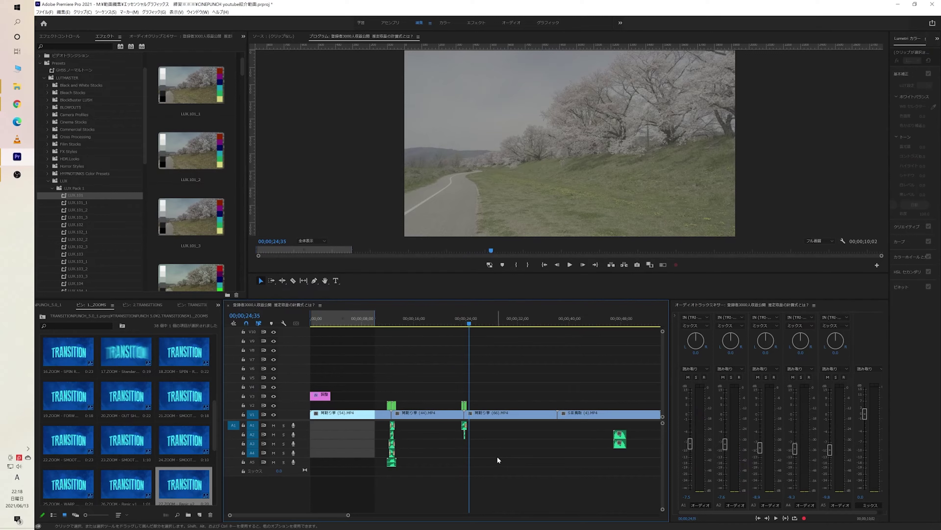
drag(497, 456, 448, 447)
key(Delete)
click(447, 412)
Play the transition between the second and third clips twice to check it without its sound effects
click(455, 318)
key(space)
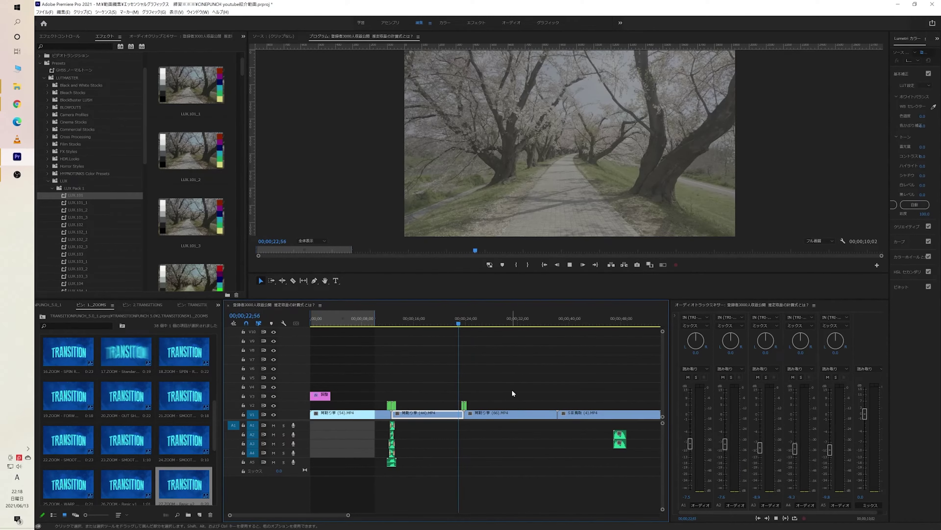
key(space)
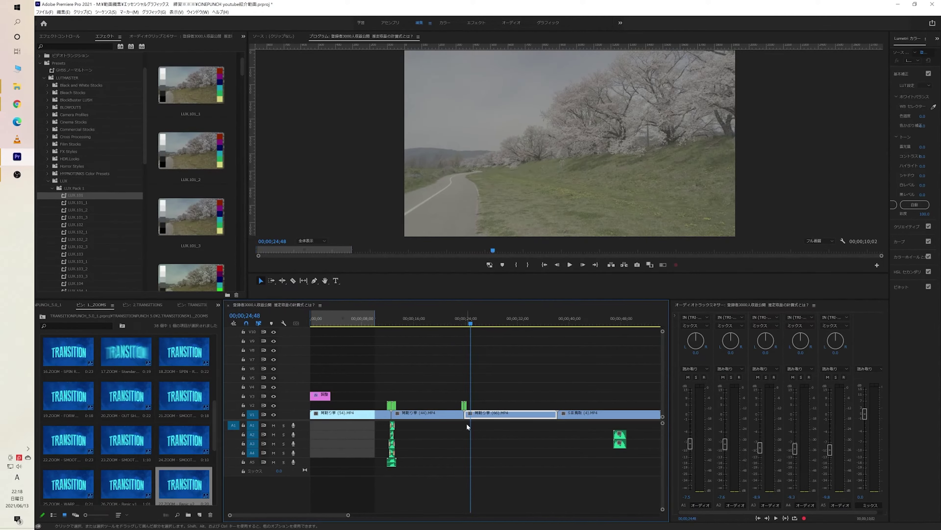
click(454, 319)
key(space)
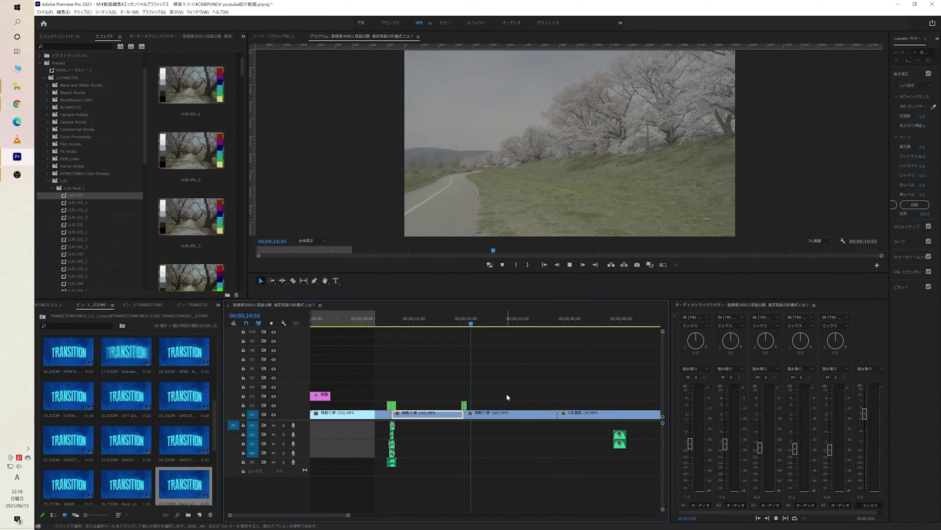
key(space)
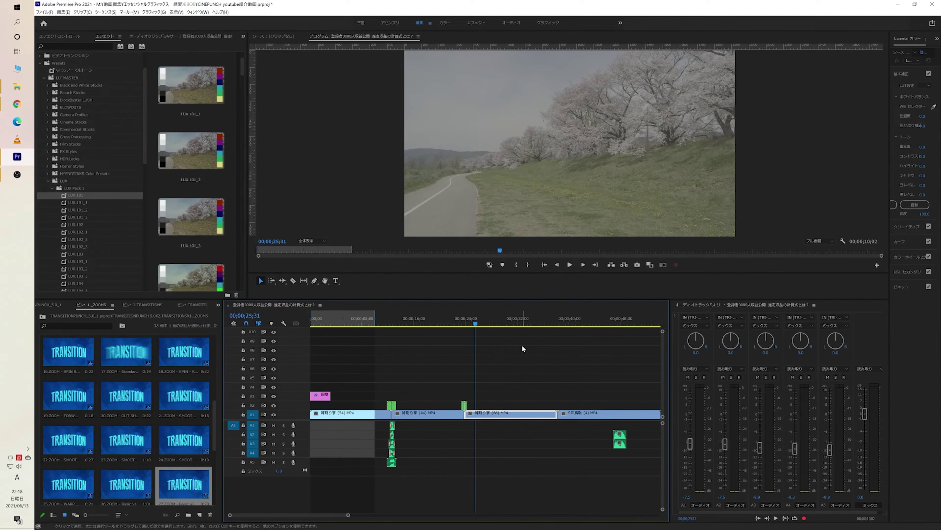
Switch to File Explorer, look inside the TRANSITIONPUNCH 5.0 folder, and return to select the TRANSITIONPUNCH PRESETS folder
key(alt+Tab)
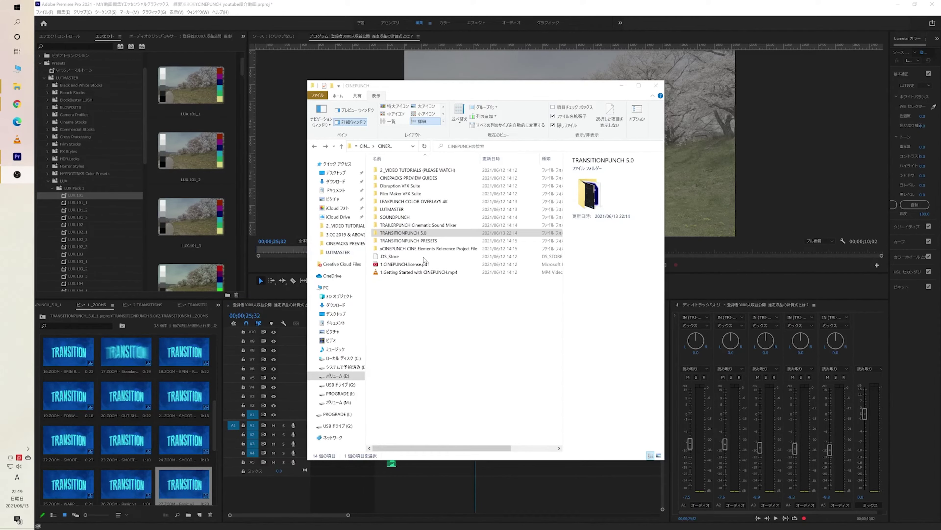
double_click(414, 233)
key(alt+Left)
click(384, 240)
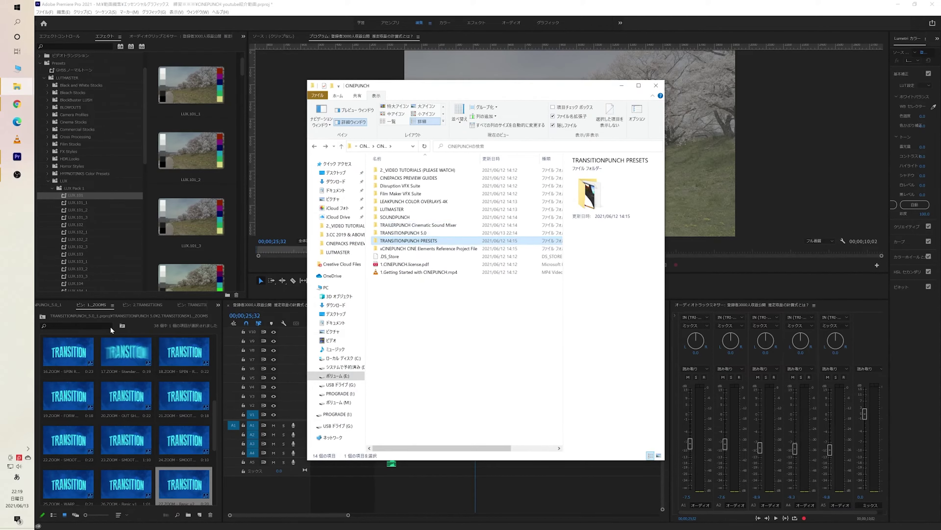
scroll(141, 401, up, 5)
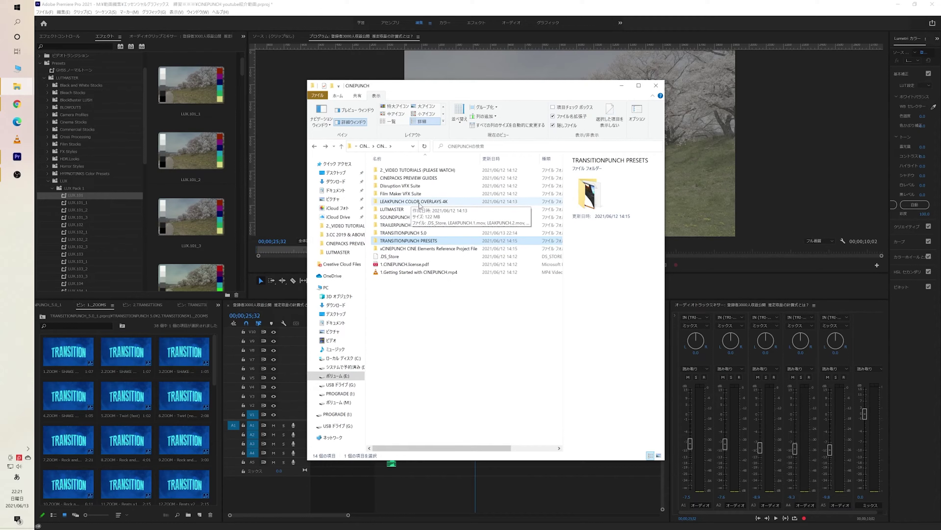
Open the LEAKPUNCH COLOR OVERLAYS 4K folder and preview LEAKPUNCH.10.mov in the video player
double_click(433, 202)
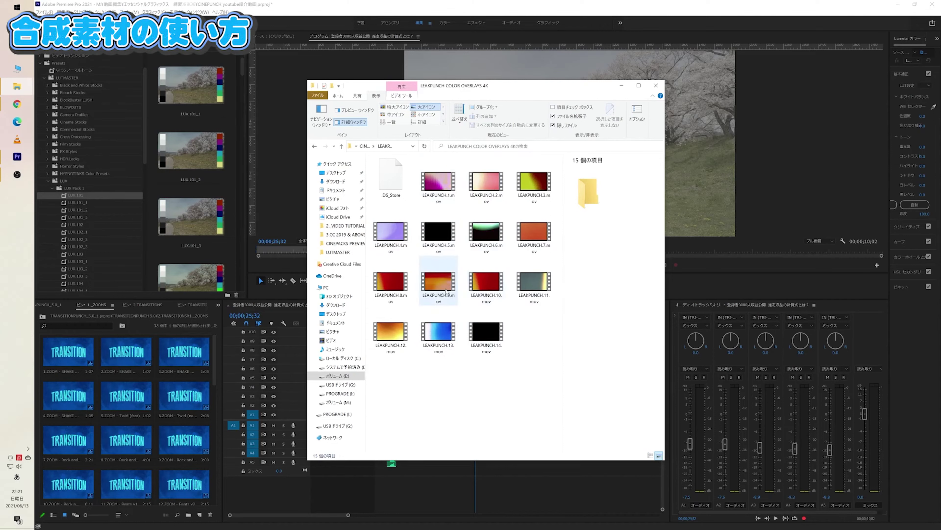
click(472, 296)
double_click(472, 296)
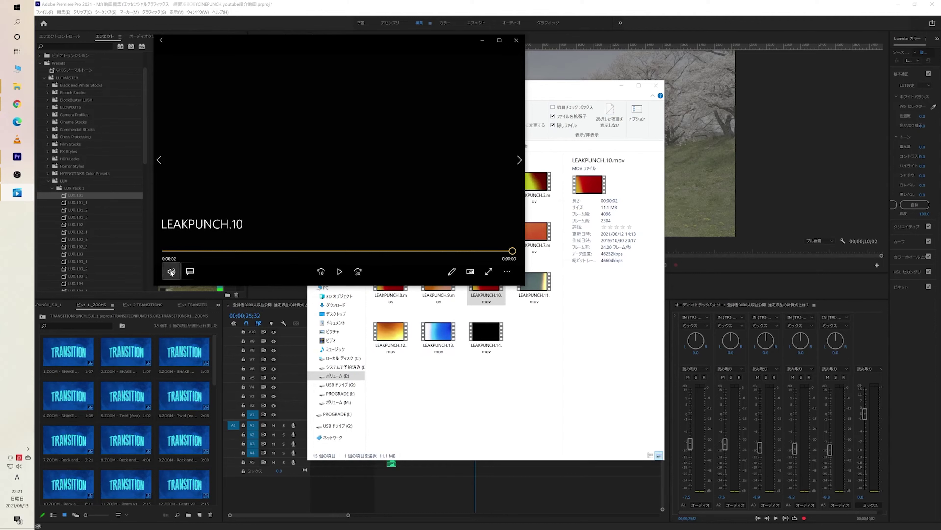
click(517, 40)
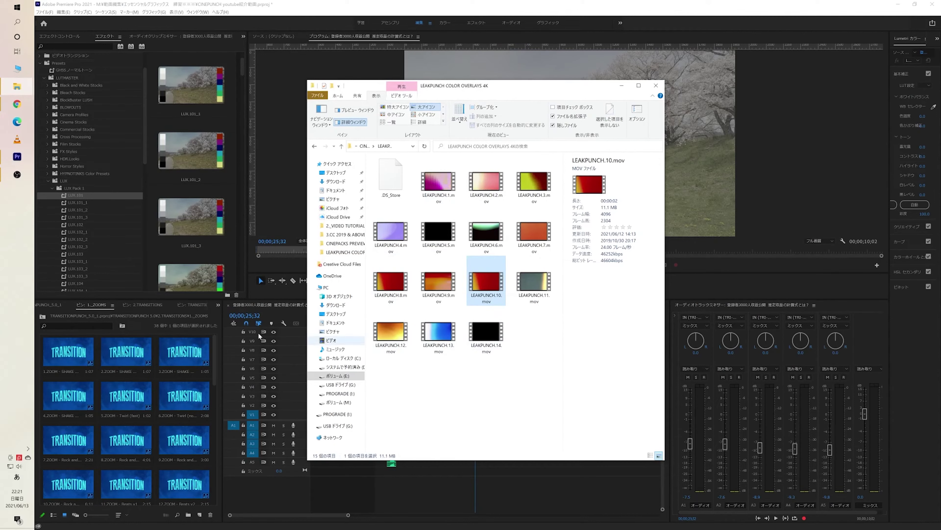
Import LEAKPUNCH.10.mov into the root of the TRANSITIONPUNCH project in Premiere Pro and place it on V2 above the third clip
click(43, 316)
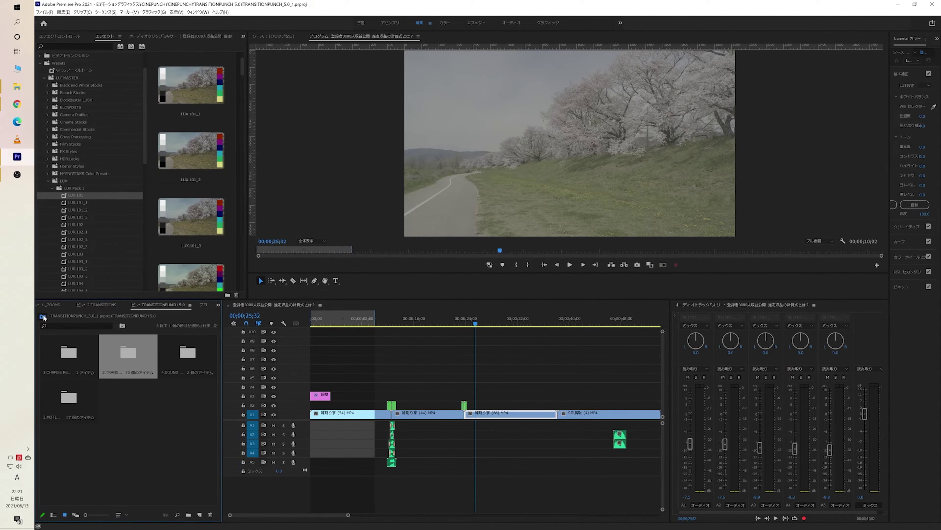
click(42, 316)
key(alt+Tab)
drag(485, 283, 172, 420)
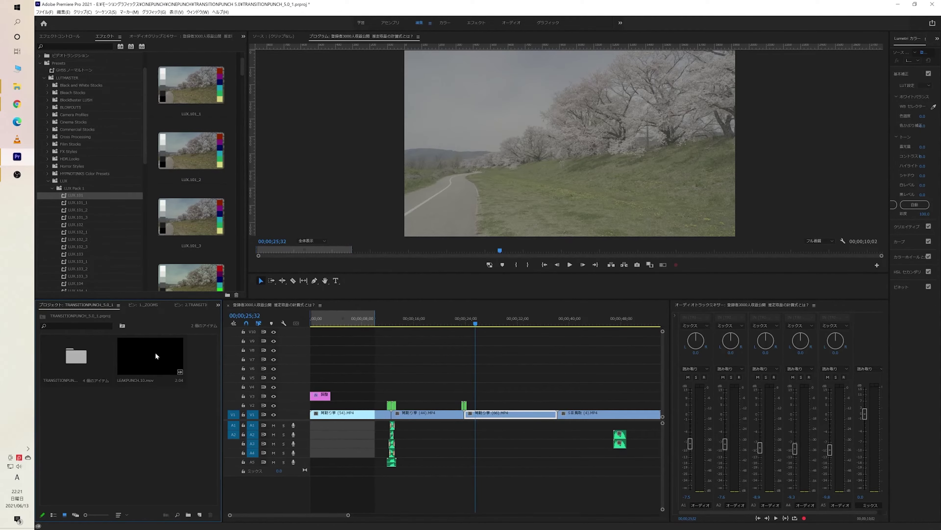
drag(156, 352, 487, 403)
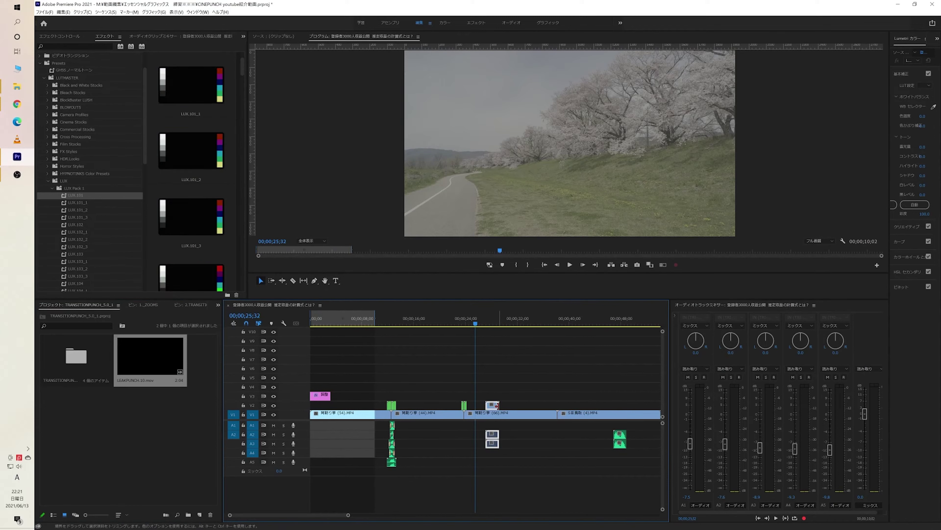
Replace the overlay on V2 with a video-only copy of LEAKPUNCH.10.mov straddling the cut between the third and fourth clips
key(Delete)
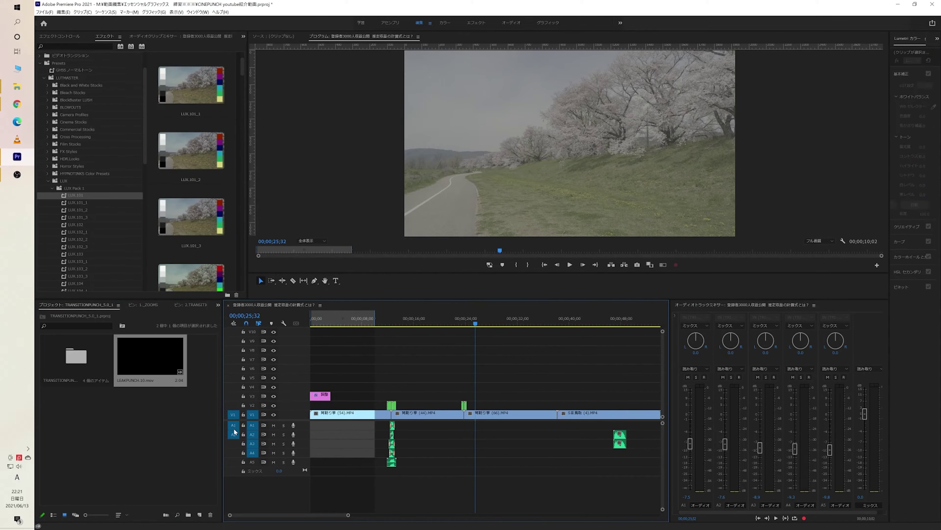
click(236, 437)
drag(150, 356, 558, 405)
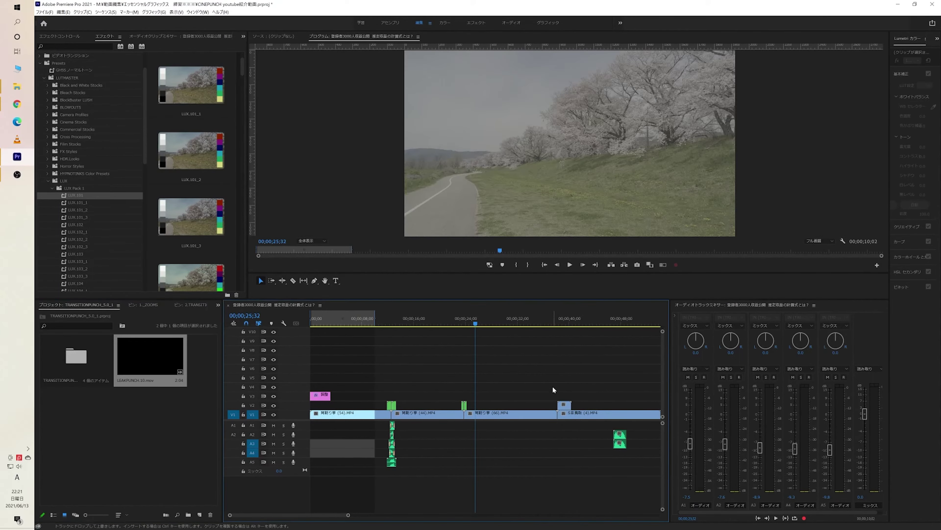
scroll(519, 375, down, 5)
scroll(493, 372, down, 1)
drag(398, 403, 392, 404)
Set the blend mode of the LEAKPUNCH.10.mov overlay on V2 to スクリーン (Screen)
click(386, 322)
mouse_move(386, 322)
mouse_down()
mouse_move(382, 331)
mouse_move(394, 327)
mouse_up()
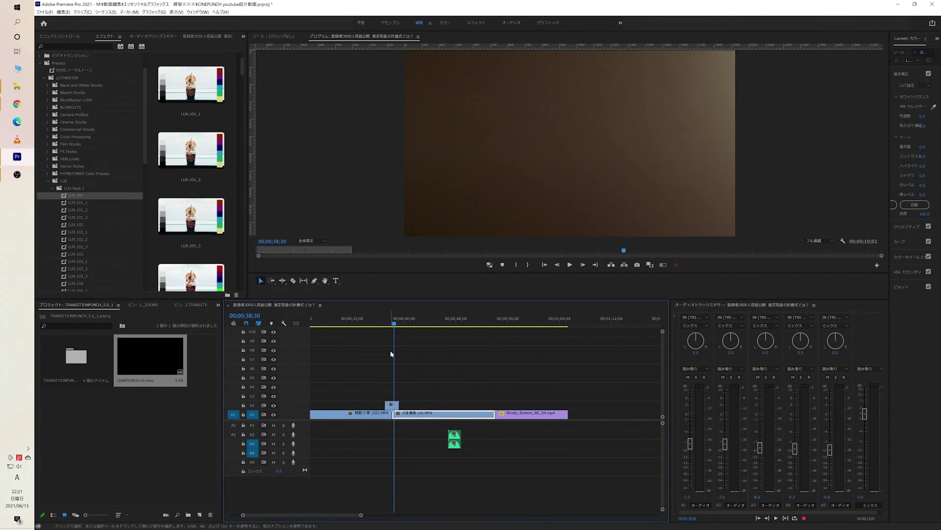
click(394, 406)
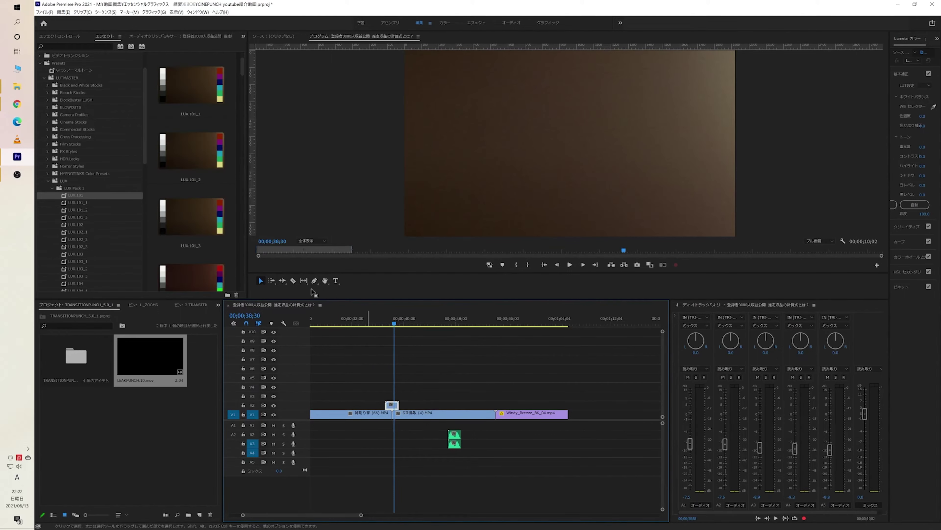
click(60, 36)
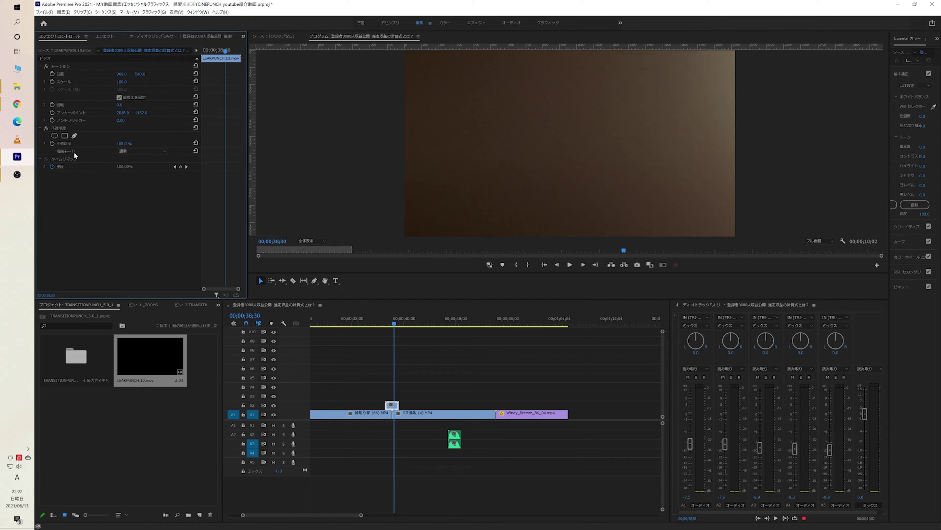
click(139, 152)
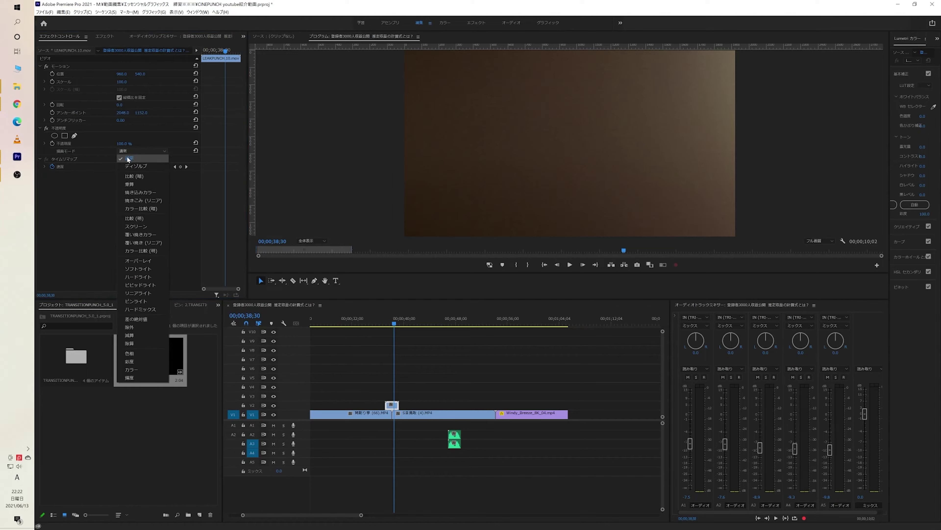
click(137, 225)
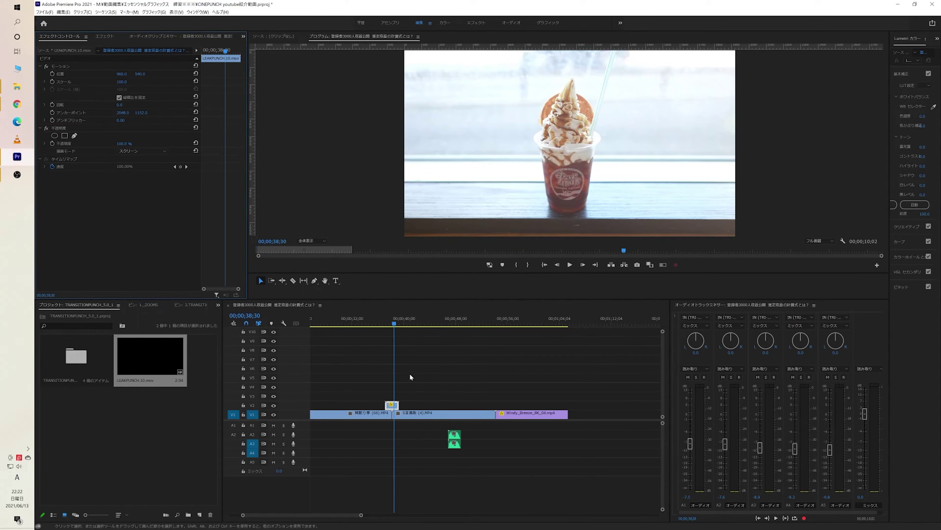
Play the light-leak transition between the third and fourth clips several times to check the blended overlay
key(j)
key(l)
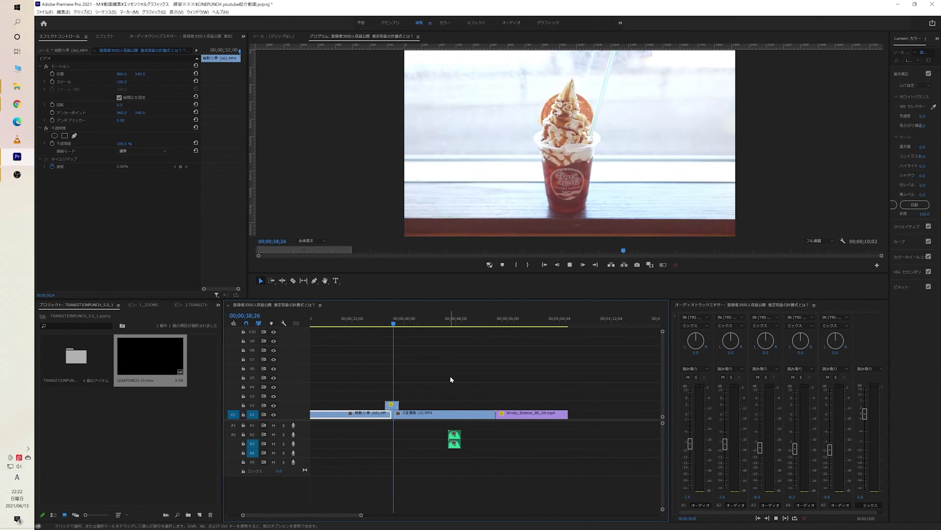
key(space)
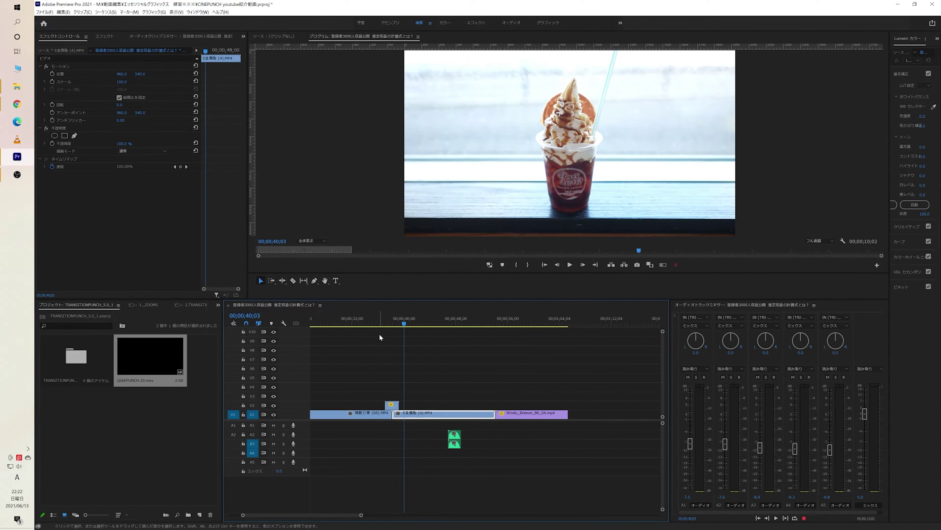
key(space)
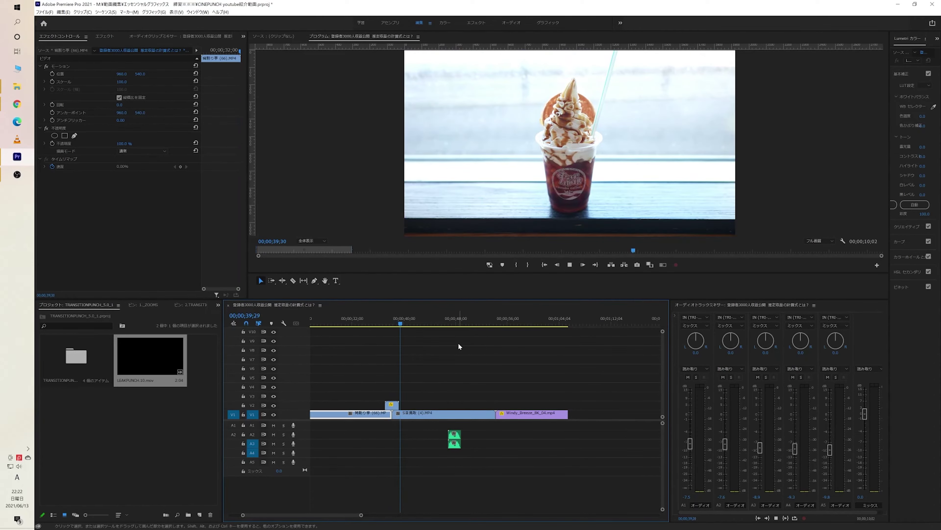
click(375, 323)
key(space)
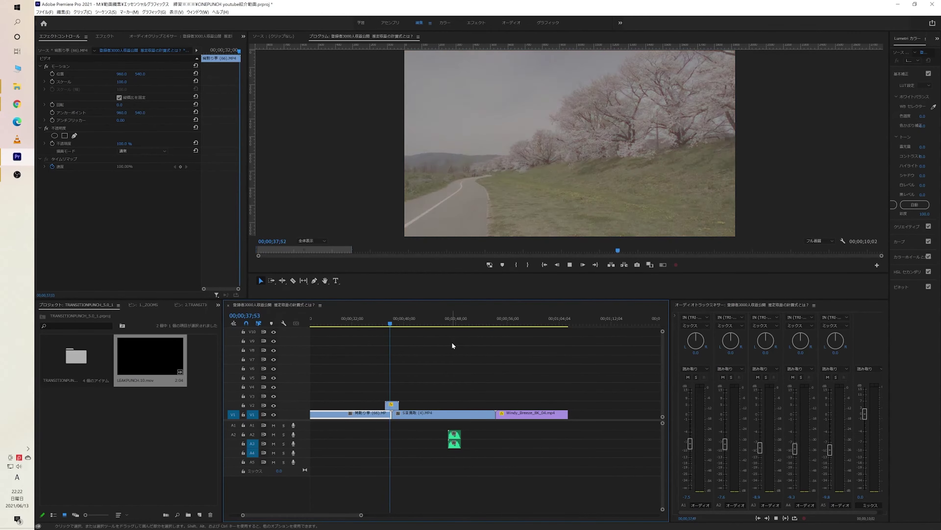
key(space)
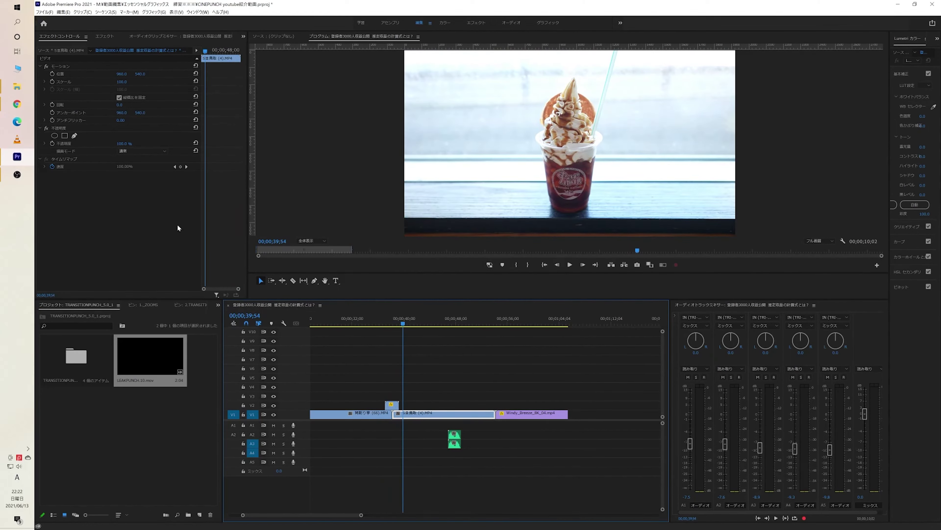
Switch to File Explorer and open 1._CINEPACKS MAG ADOBE.pdf from the CINEPACKS PREVIEW GUIDES folder
key(alt+Tab)
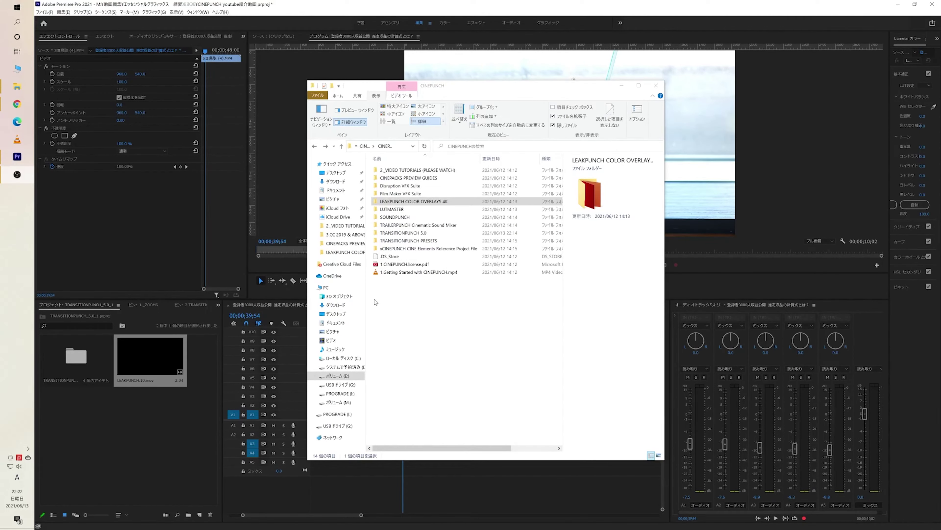
double_click(409, 178)
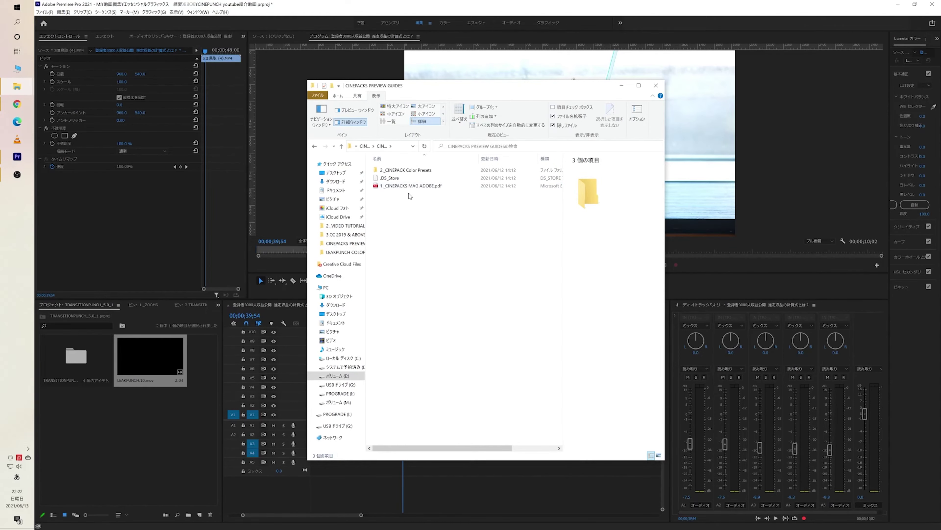
double_click(406, 189)
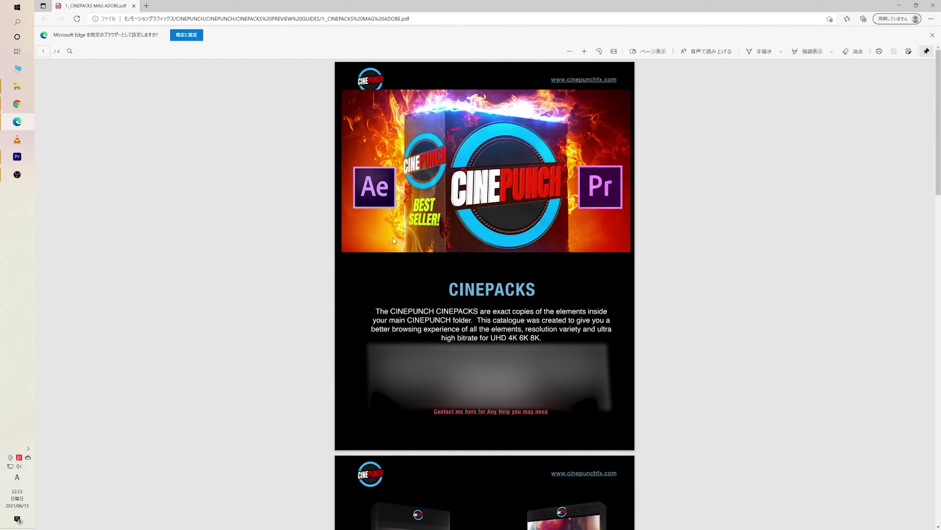
Look through the CINEPACKS catalogue's pages of elements extension packs
scroll(284, 207, down, 10)
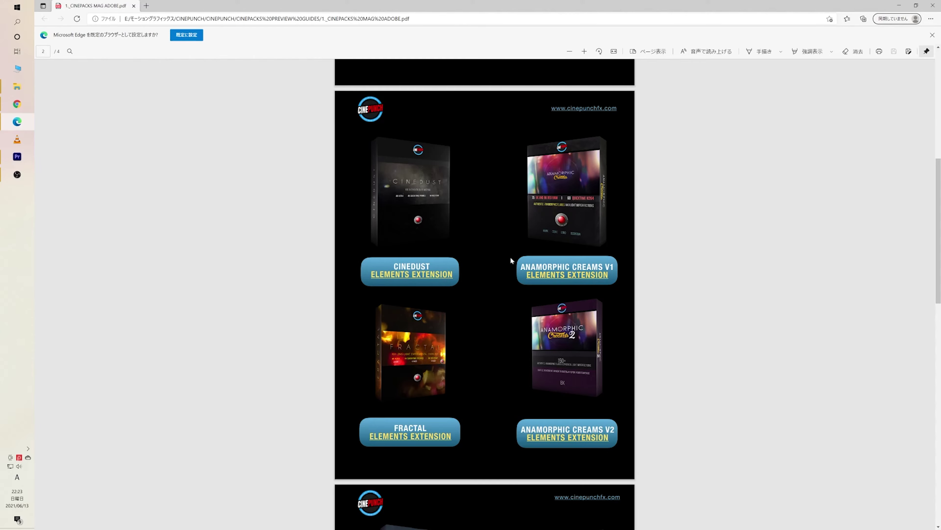
scroll(486, 221, down, 15)
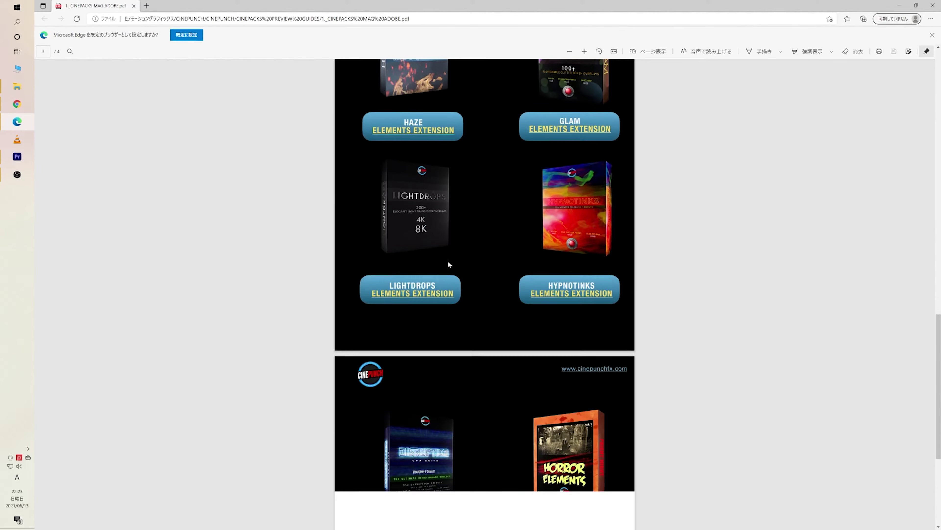
scroll(425, 340, down, 4)
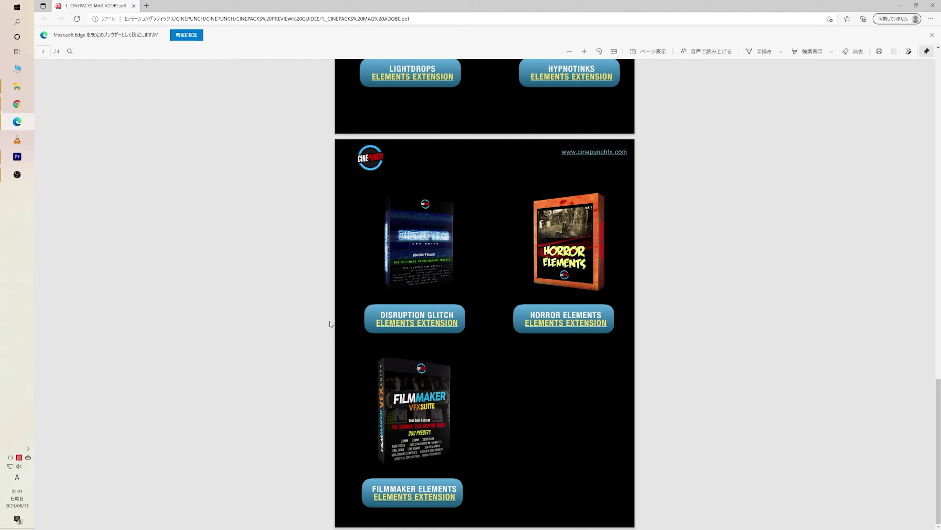
scroll(346, 329, up, 2)
scroll(346, 329, down, 2)
scroll(347, 330, up, 6)
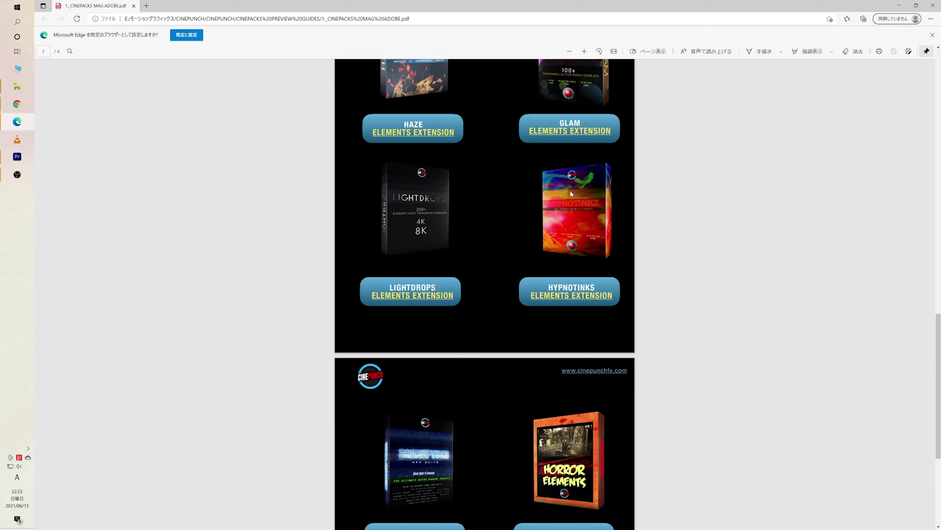
scroll(320, 233, down, 6)
scroll(320, 233, up, 15)
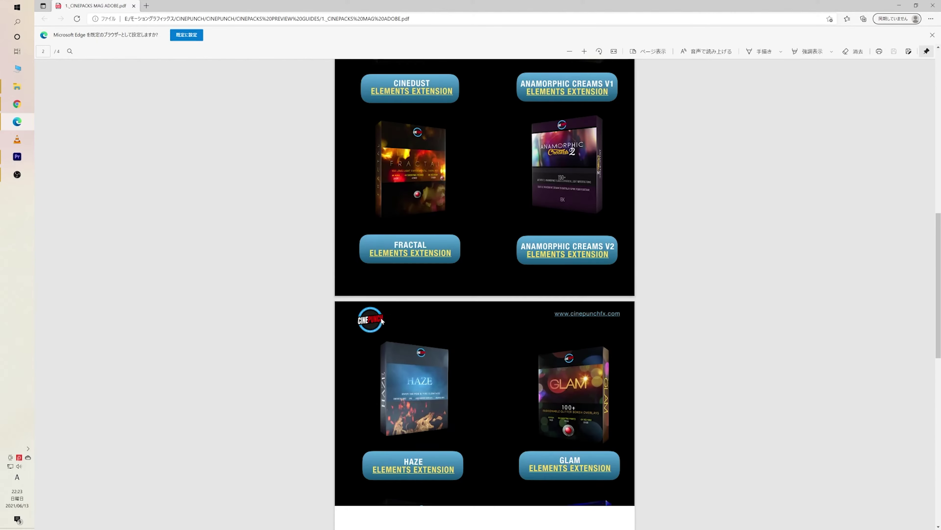
scroll(422, 193, down, 5)
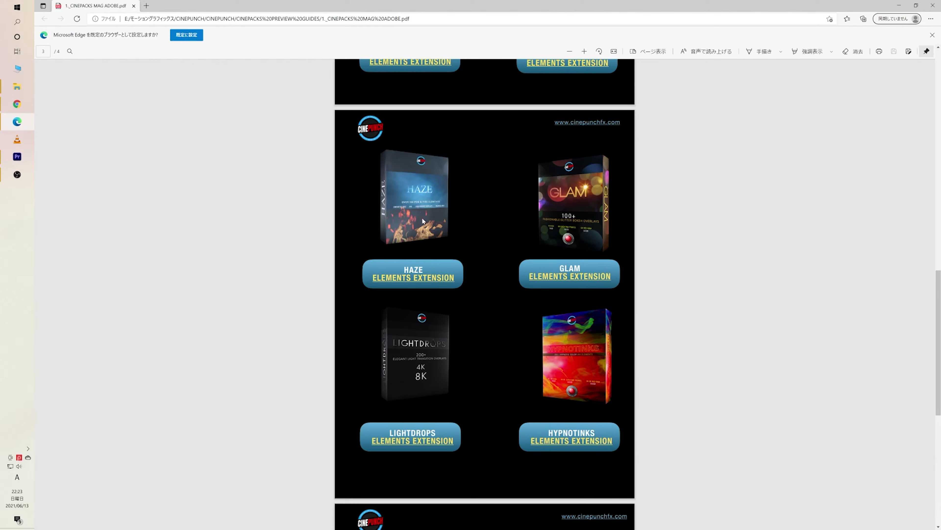
scroll(458, 222, up, 7)
scroll(409, 203, down, 2)
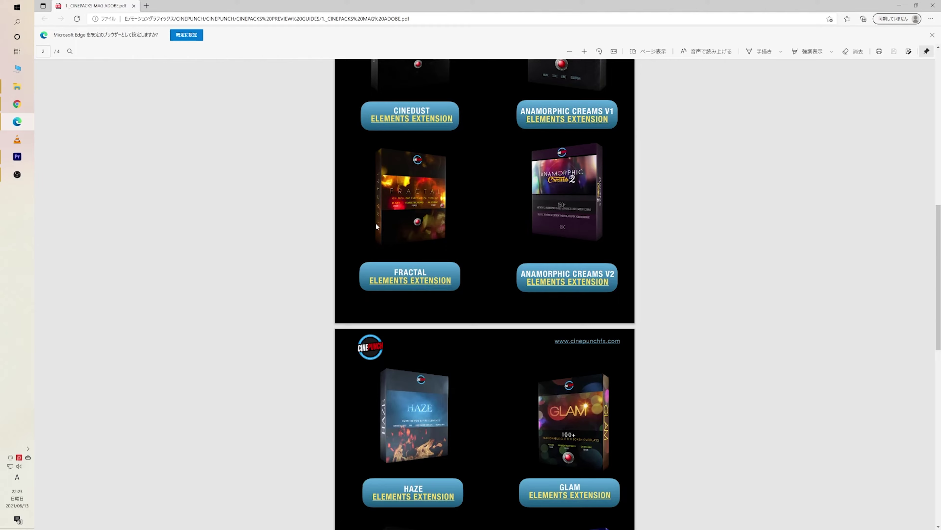
scroll(376, 222, up, 3)
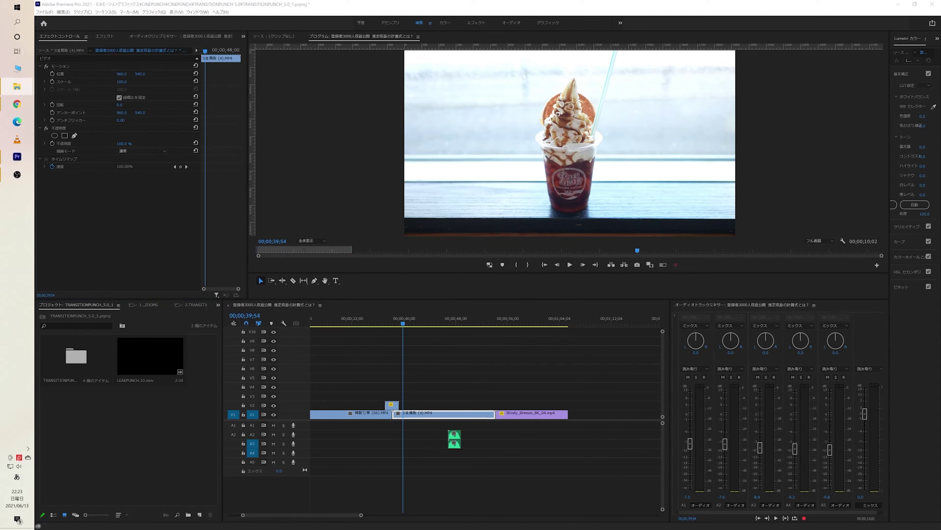
Import Windy_Breeze_8K_04.mp4 into the TRANSITIONPUNCH project in Premiere Pro and place it on V5 above the existing clips
drag(131, 288, 156, 452)
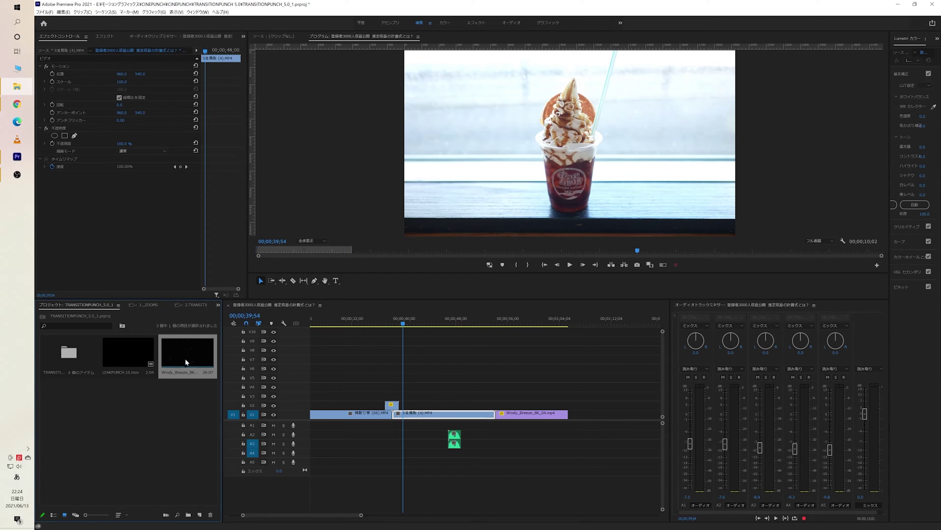
drag(183, 361, 333, 376)
scroll(334, 372, up, 3)
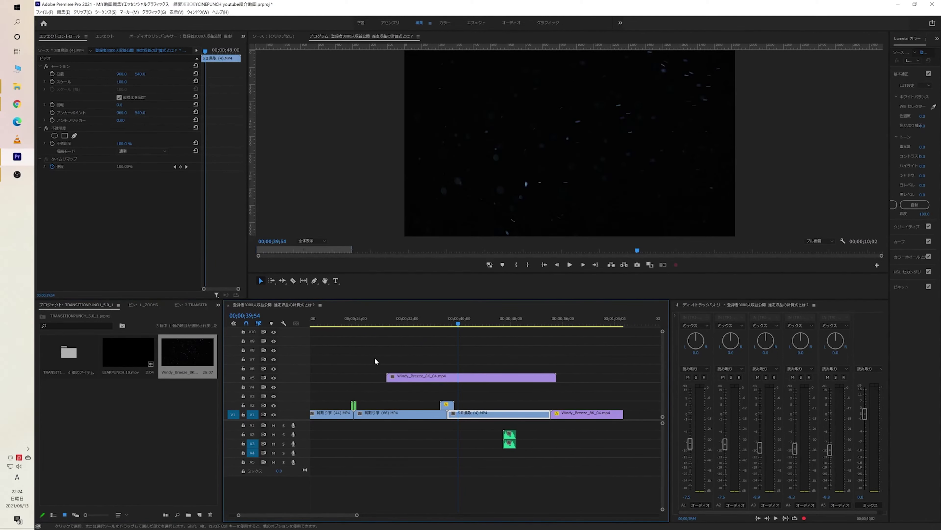
Clear the transition and light-leak clips from V2 and move the Windy_Breeze clip there, starting with the third clip
click(354, 405)
key(Delete)
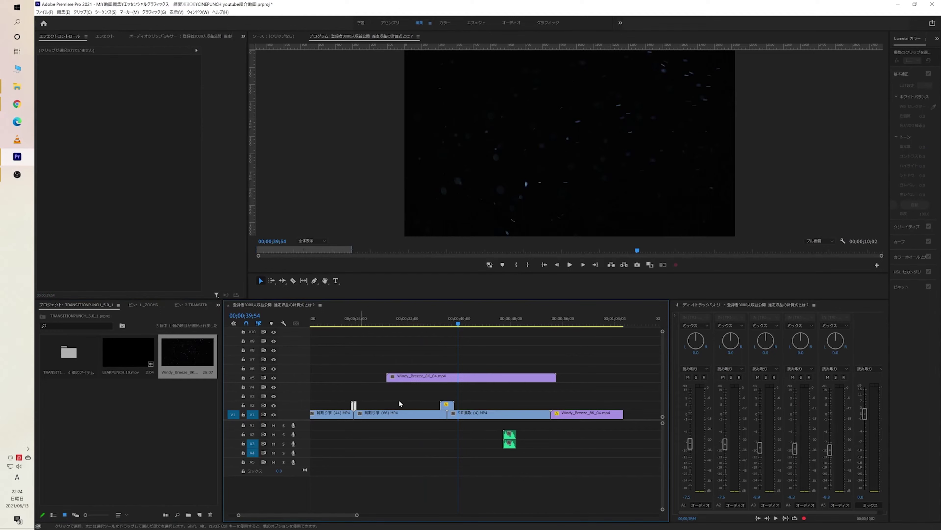
click(445, 404)
key(Delete)
drag(438, 378, 405, 406)
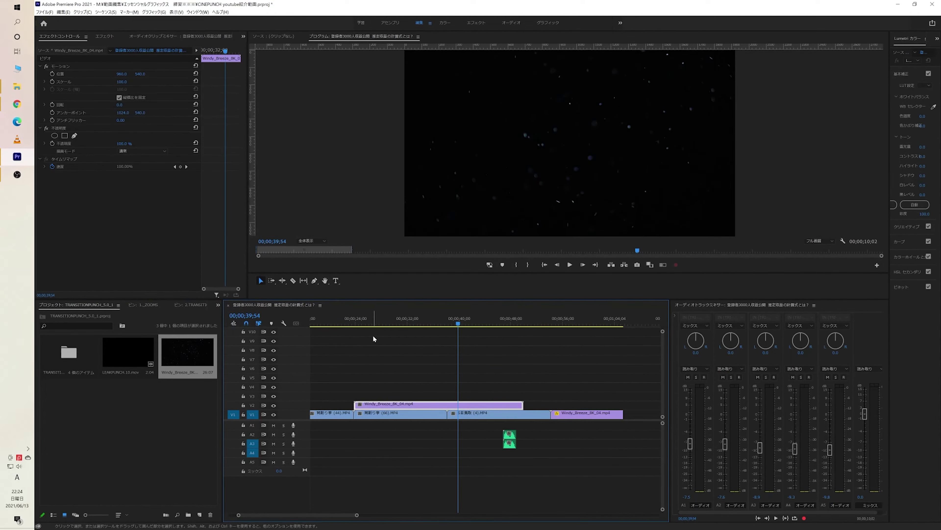
Play the Windy_Breeze clip from its beginning to check the particles in normal blending
drag(369, 325, 358, 326)
key(space)
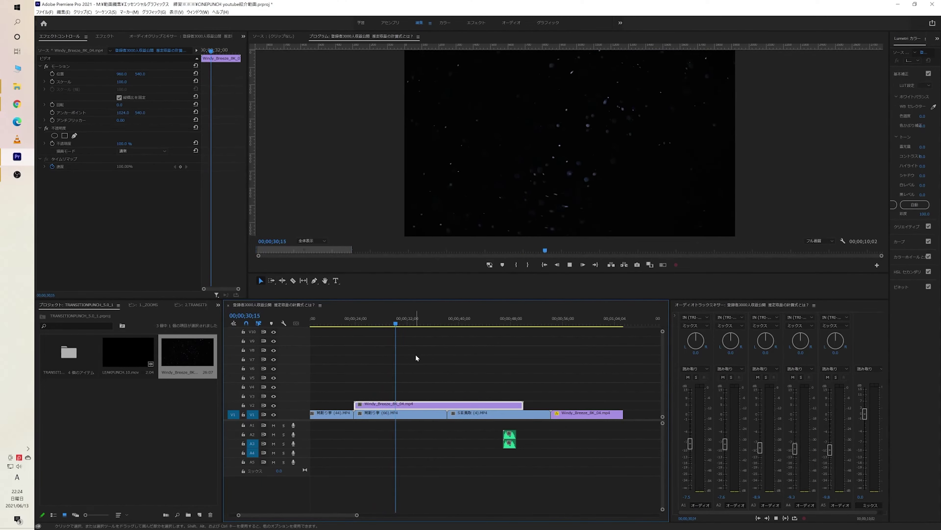
key(space)
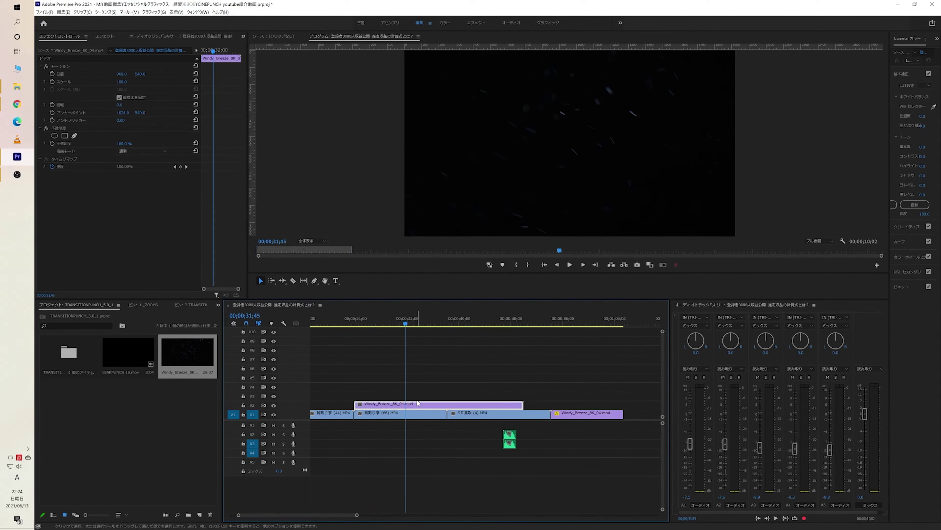
Set the blend mode of the Windy_Breeze clip on V2 to スクリーン (Screen)
key(ctrl+shift+z)
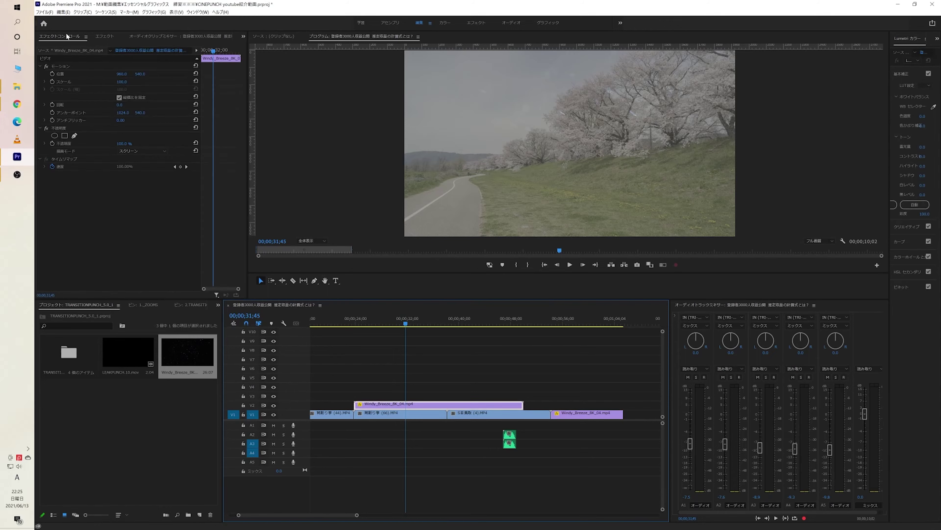
click(127, 151)
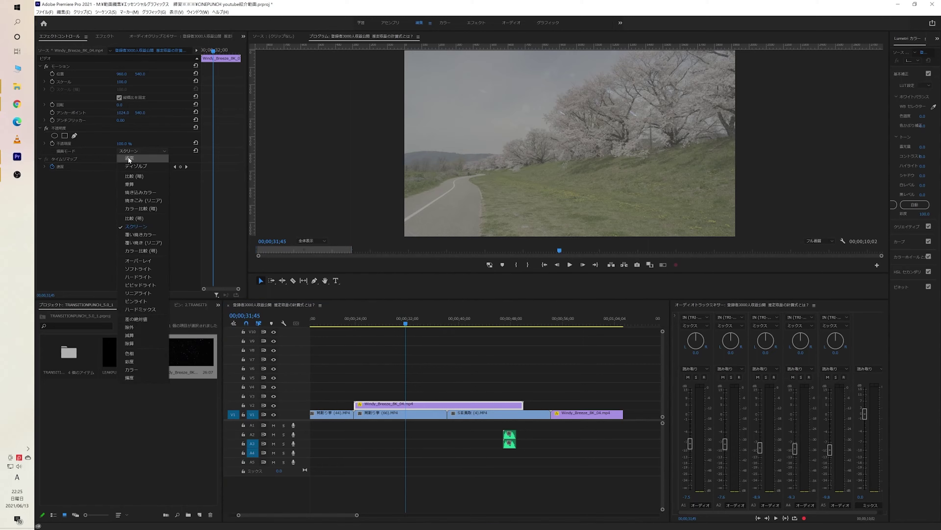
click(128, 156)
click(129, 151)
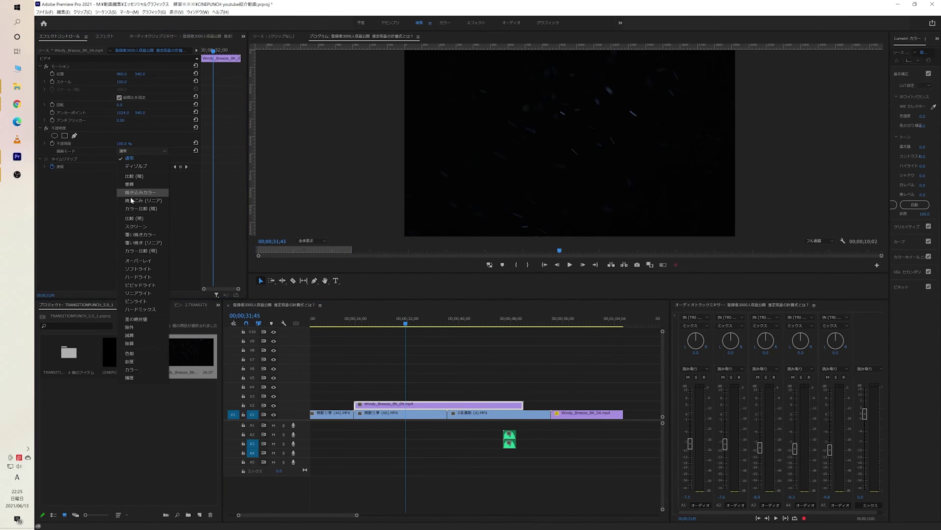
click(131, 222)
Play from just before the third clip to check the particles blended over the footage
click(352, 320)
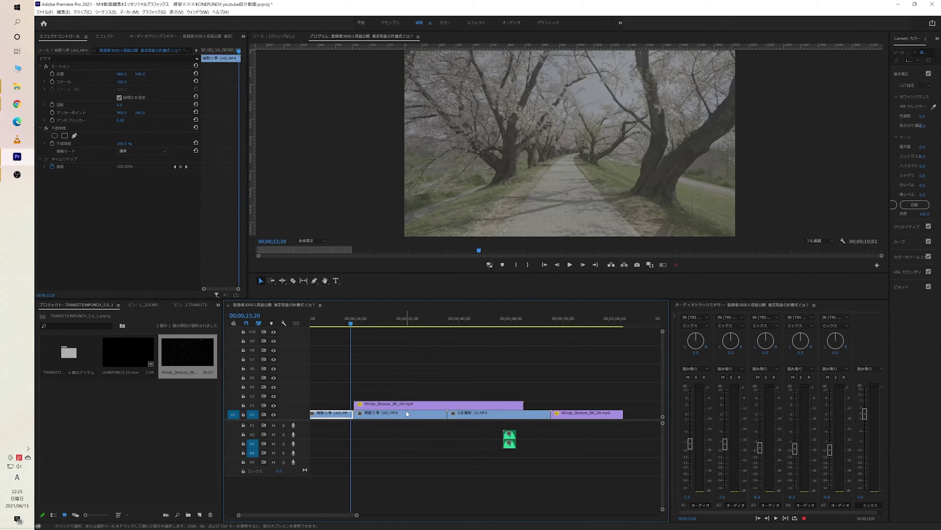
key(space)
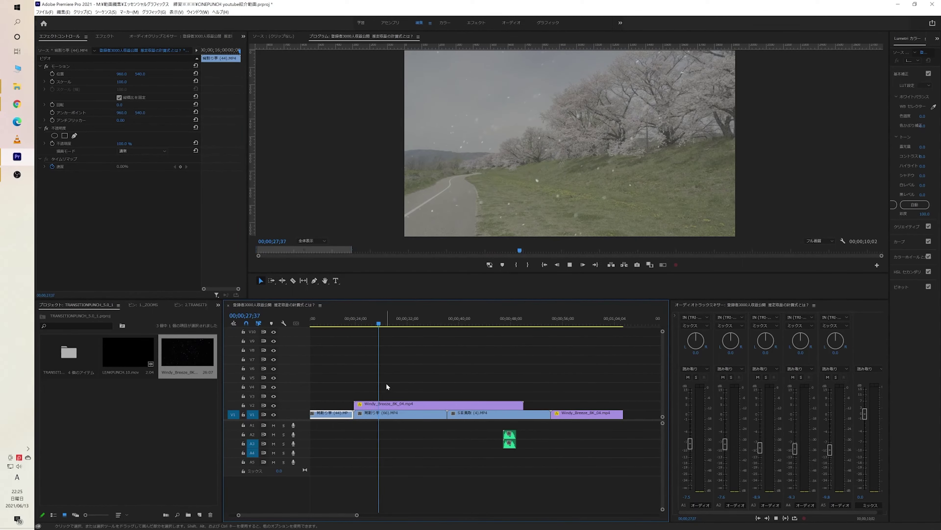
click(393, 411)
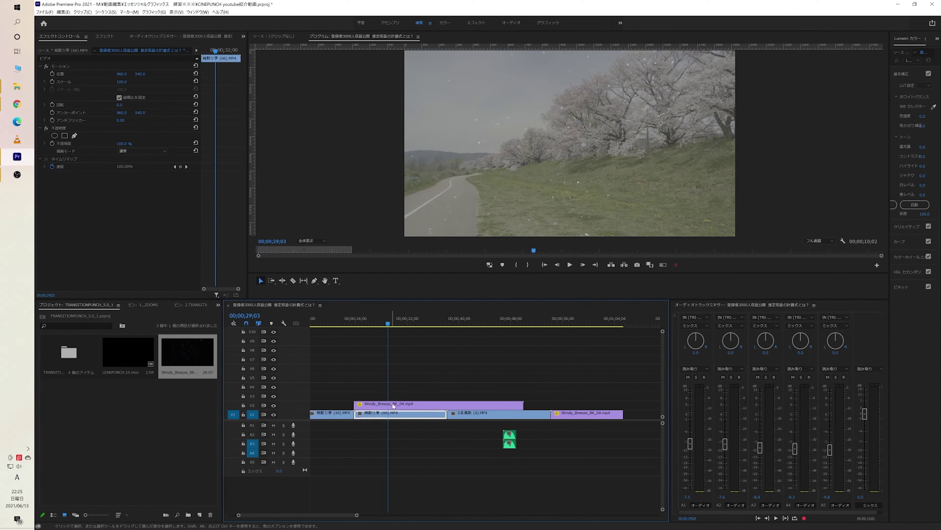
Move the Windy_Breeze clip up to V3 and trim the adjustment layer on V2 to end with the third clip
drag(393, 405, 377, 397)
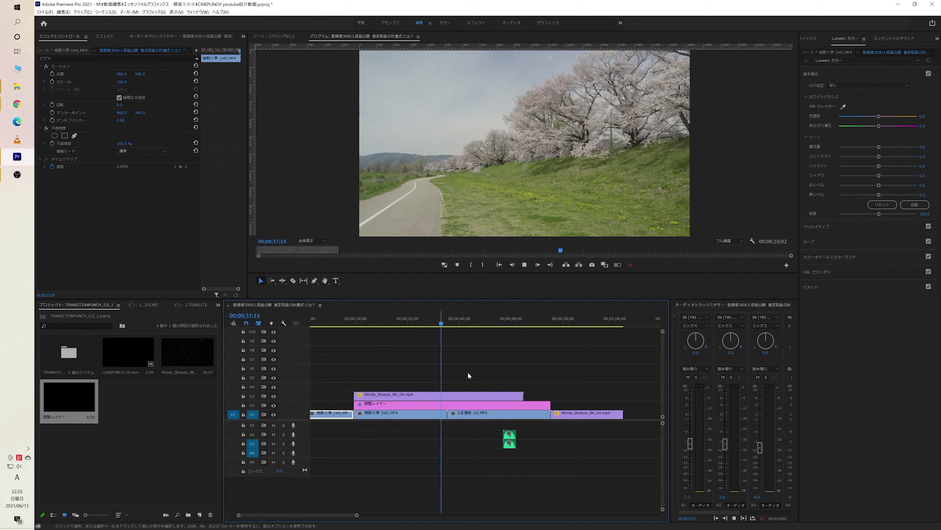
key(space)
drag(551, 405, 447, 403)
key(space)
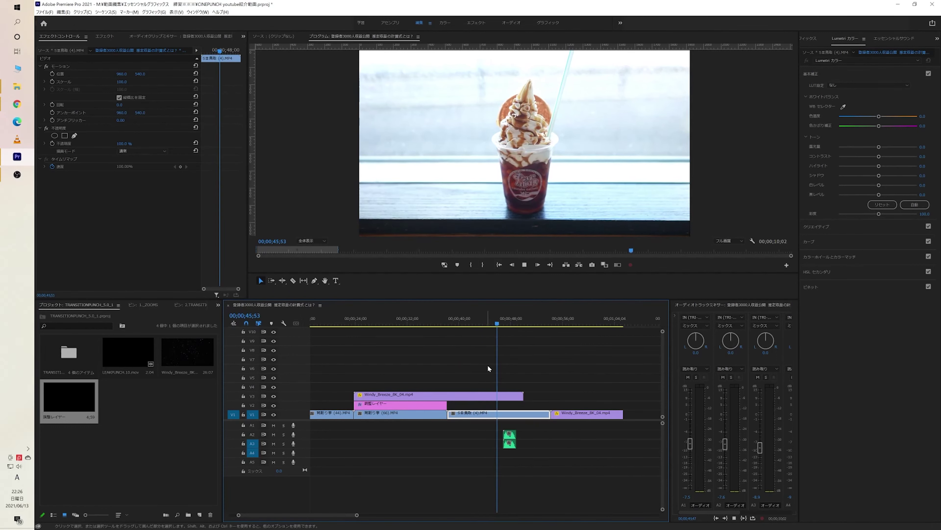
key(space)
Delete the Abstract Transition sound effect clip from the audio tracks
drag(509, 440, 579, 439)
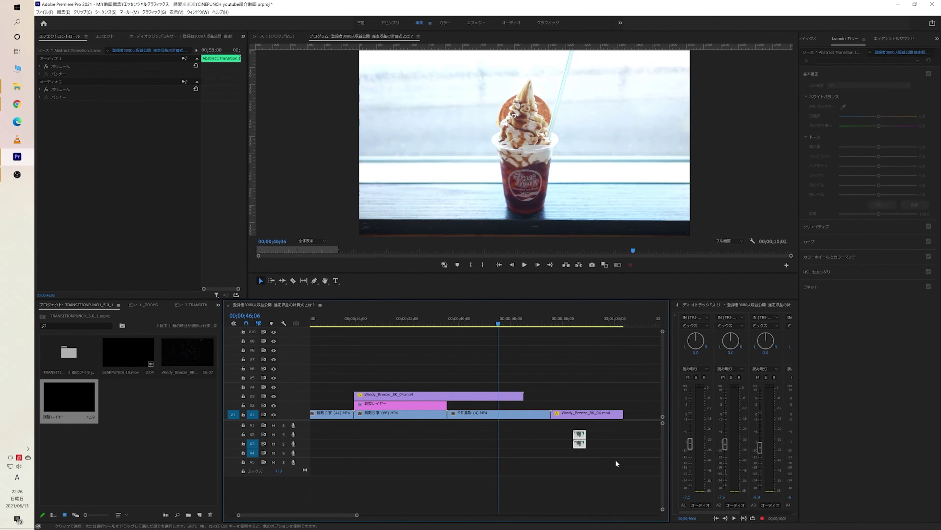
drag(616, 463, 593, 453)
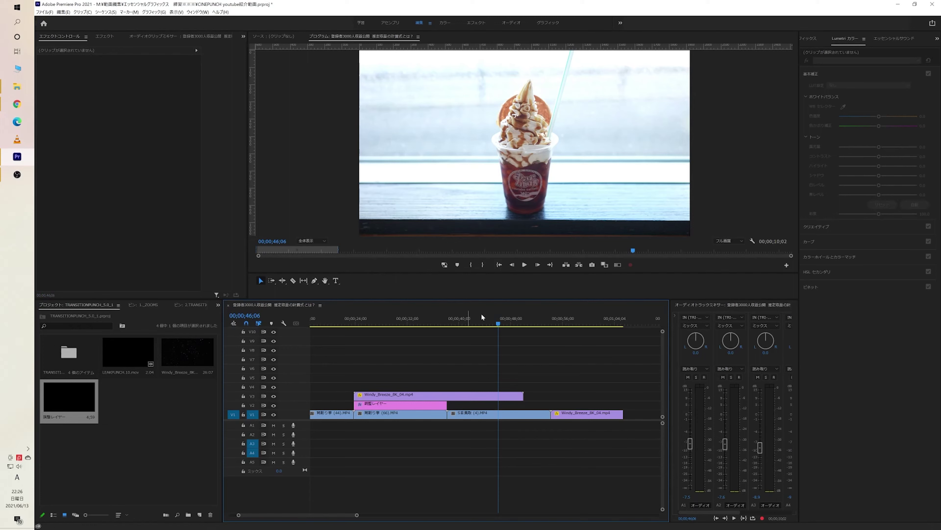
drag(524, 395, 544, 393)
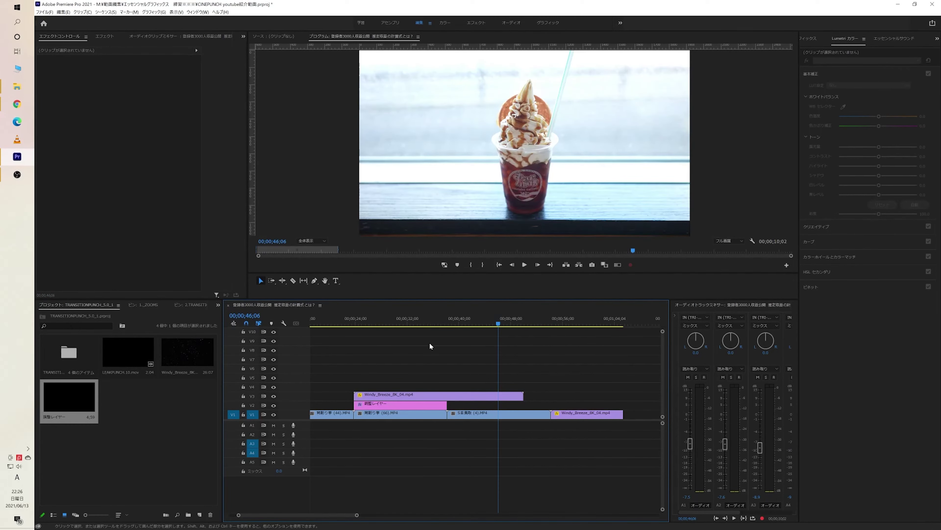
Play from the start of the iced drink clip to check the particle overlay on it without the adjustment layer
click(450, 316)
key(space)
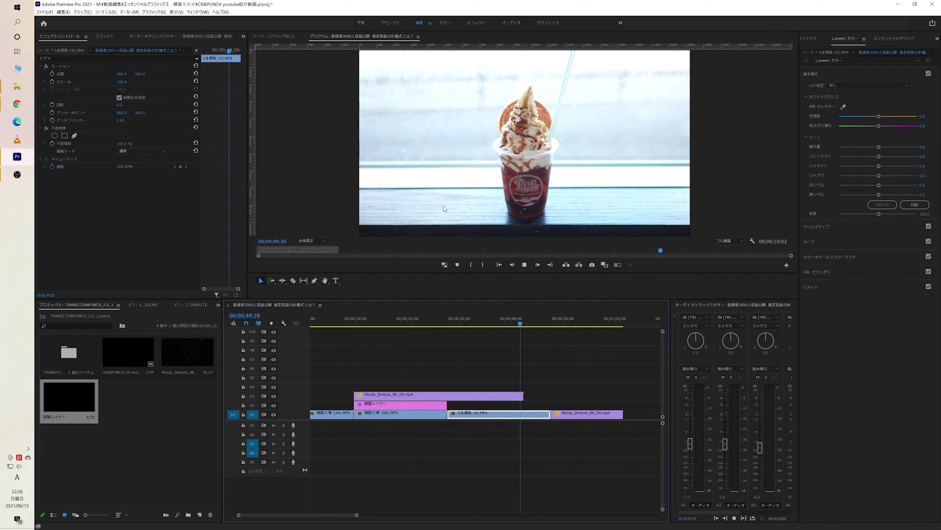
key(space)
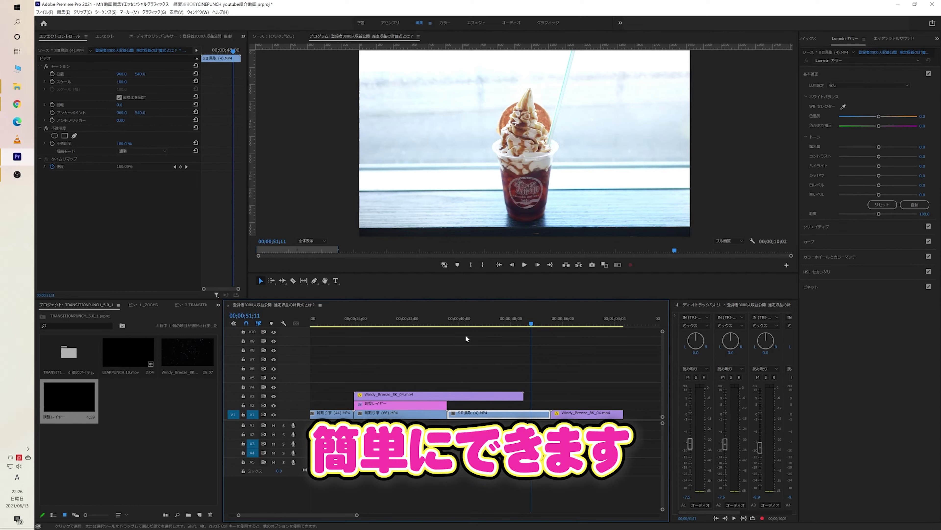
Place another Windy_Breeze clip on V5 above the iced drink clip and look at its blend mode options
drag(183, 357, 460, 378)
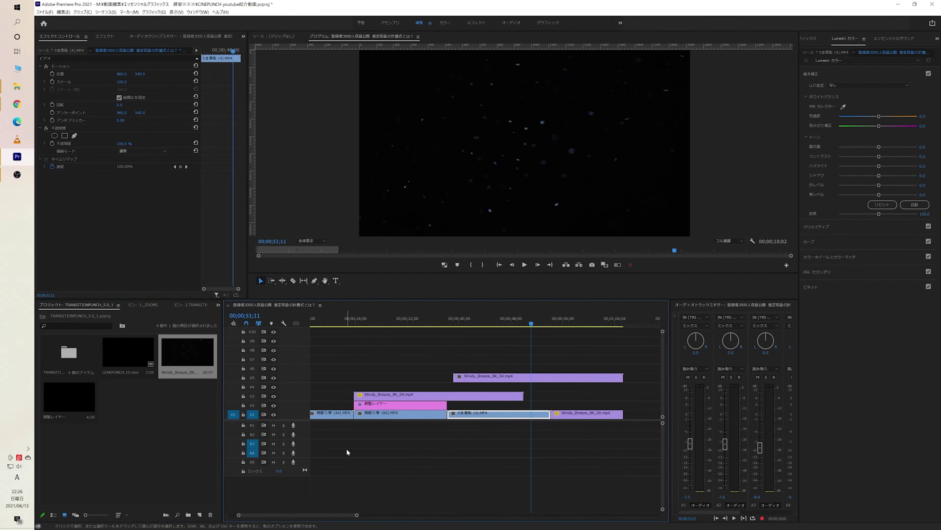
click(480, 376)
click(138, 152)
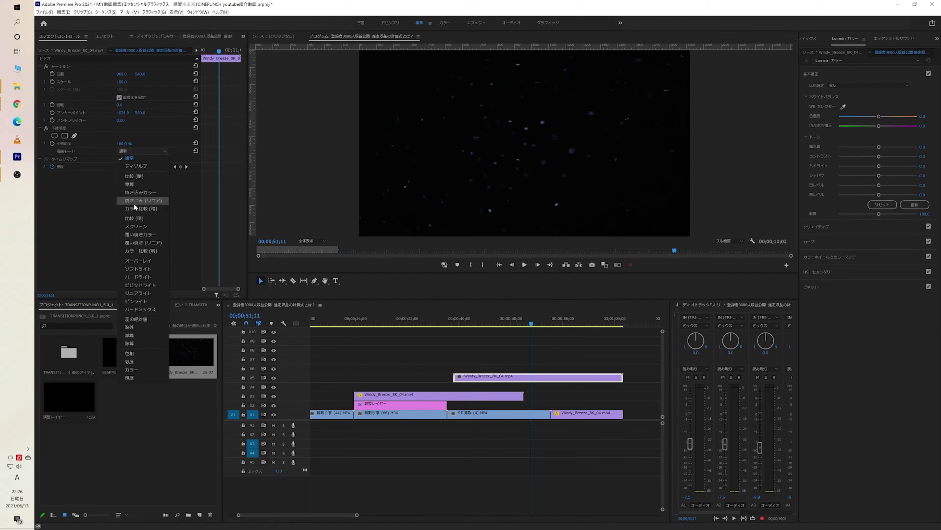
click(447, 363)
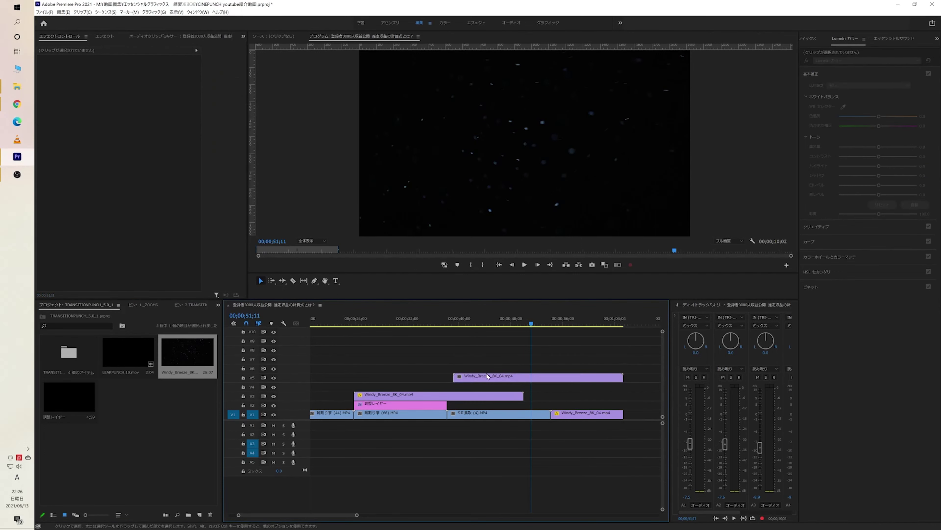
Shift the extra Windy_Breeze clip earlier onto V6 and delete it from the timeline
drag(495, 377, 410, 368)
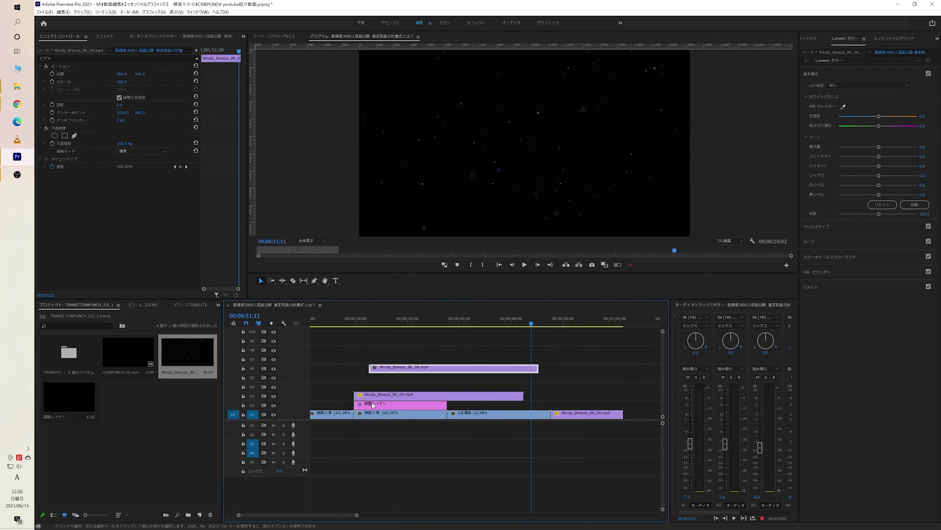
key(Delete)
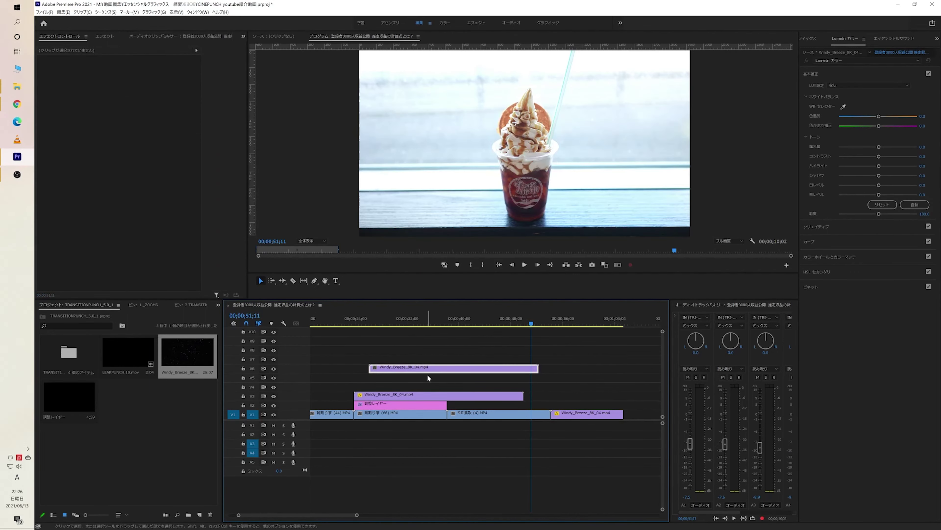